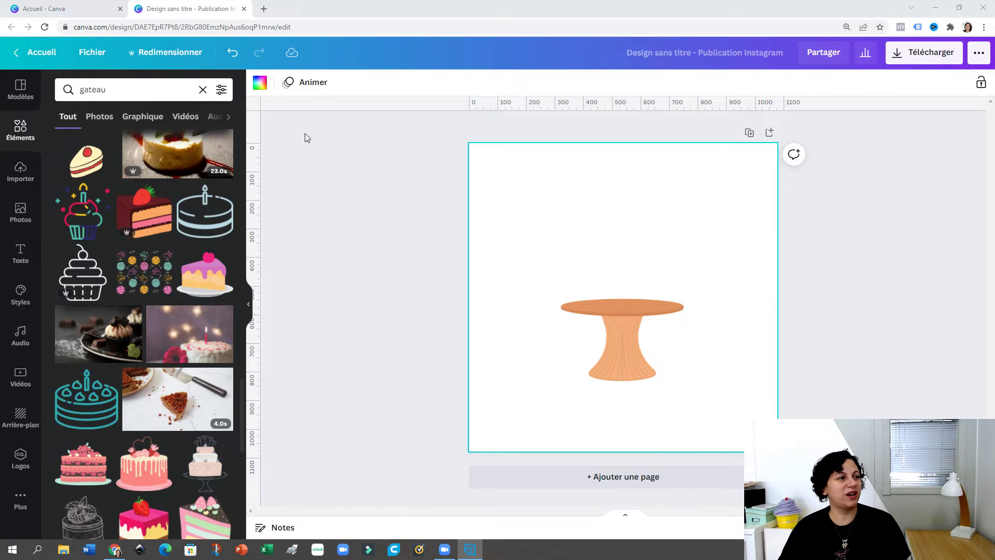
Search the elements for "table" and add the dark brown rectangular four-legged table to the design
left_click(150, 88)
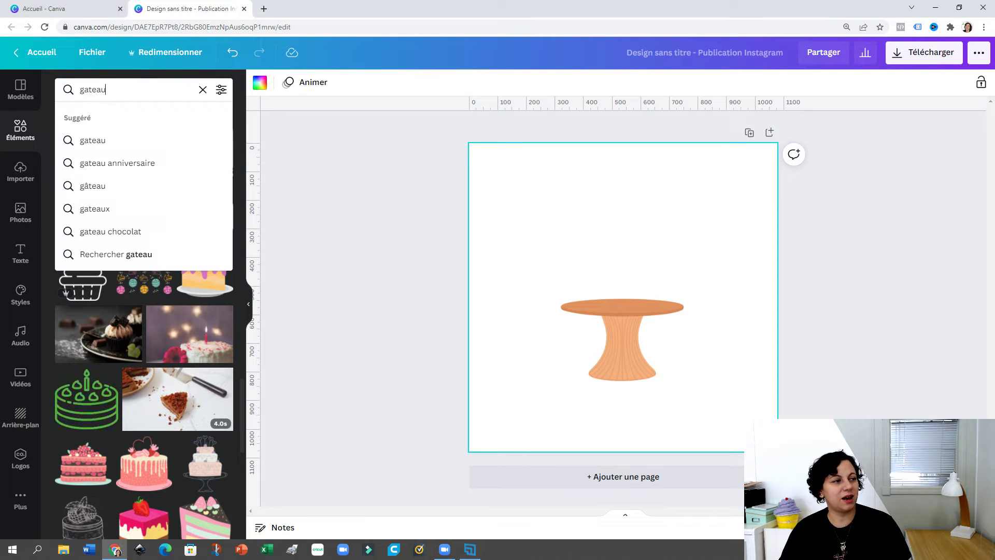
key("ctrl+a")
type("table")
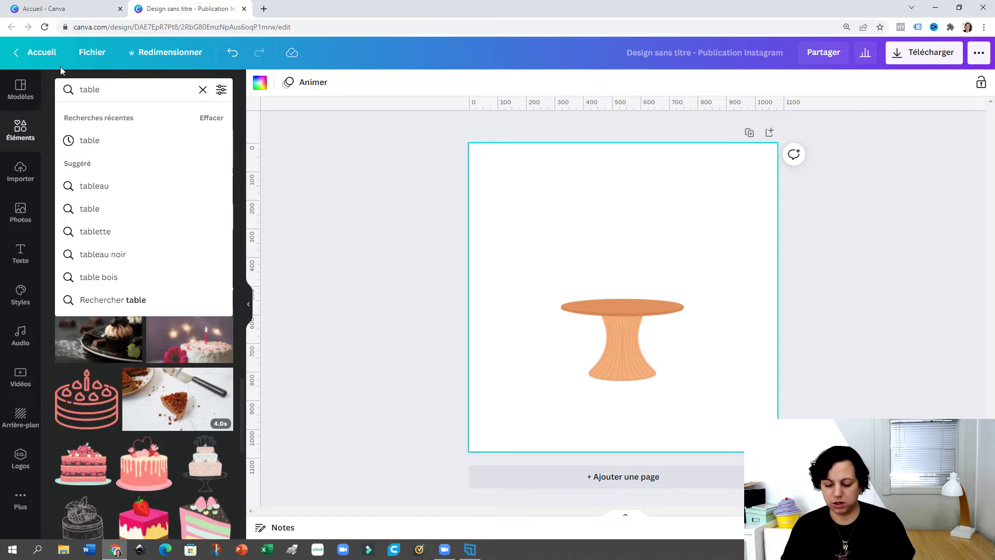
key("Return")
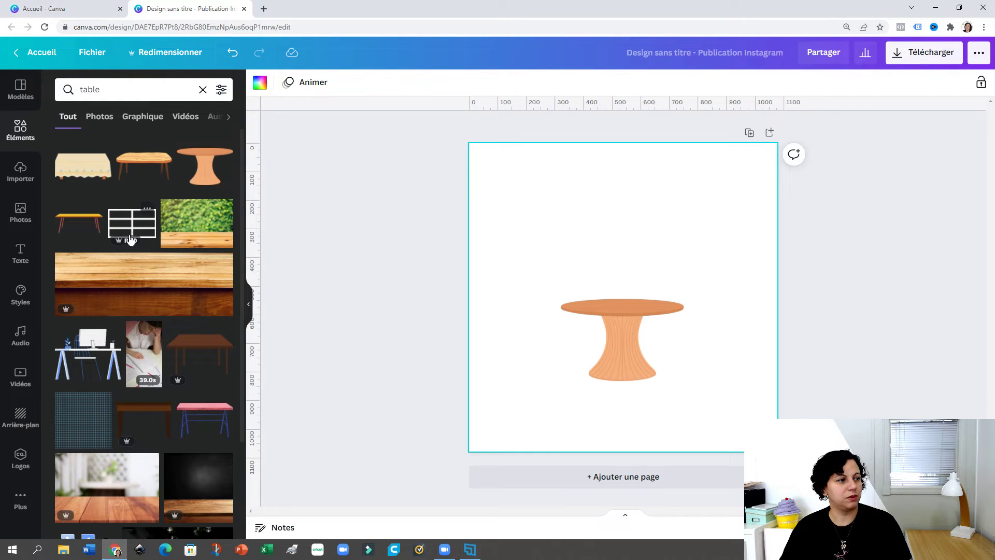
left_click(185, 355)
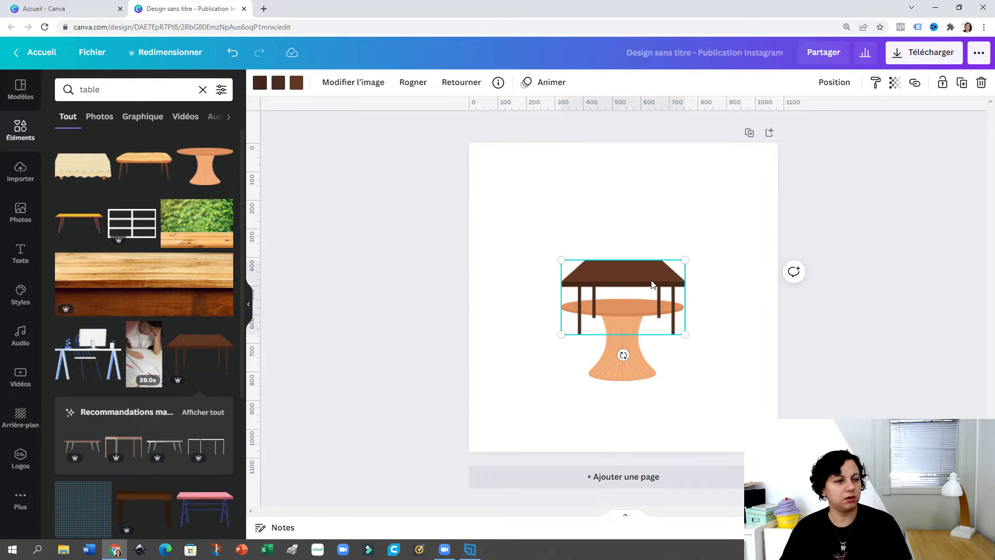
Delete the round orange pedestal table and place the brown table in its spot on the page
left_click_drag(650, 278, 562, 222)
left_click(600, 315)
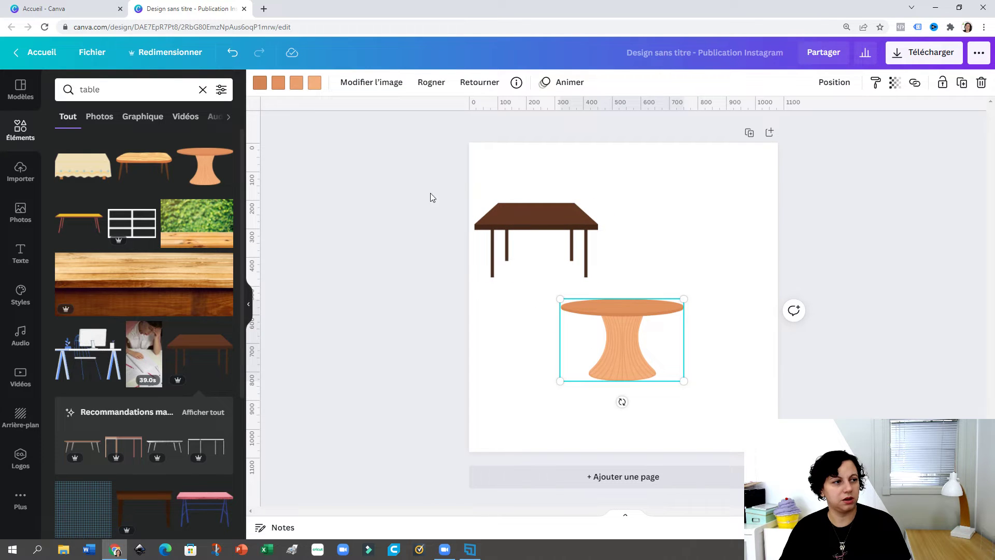
key("Delete")
left_click_drag(531, 233, 614, 327)
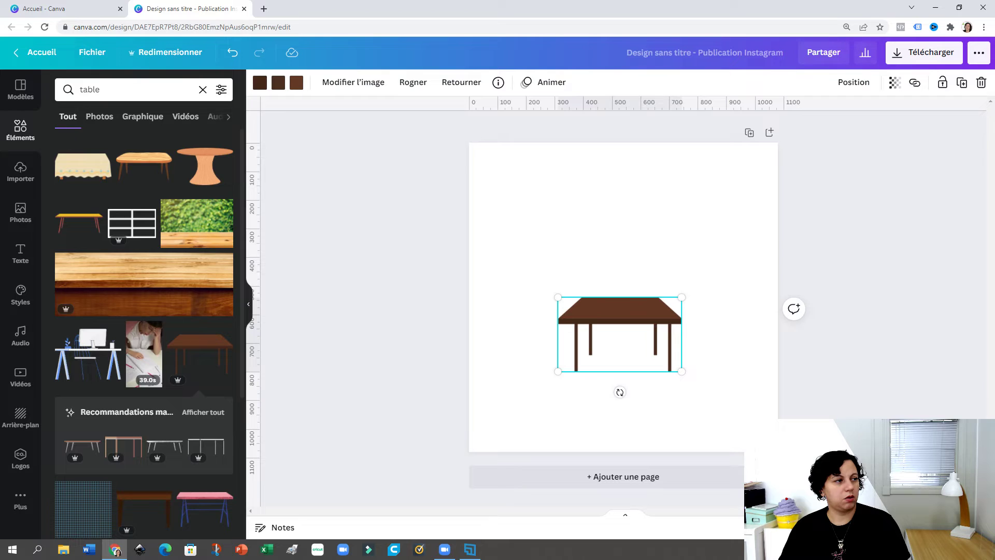
Search the elements for "présentoir" and look through the results for a cake stand
left_click(130, 90)
type("prse")
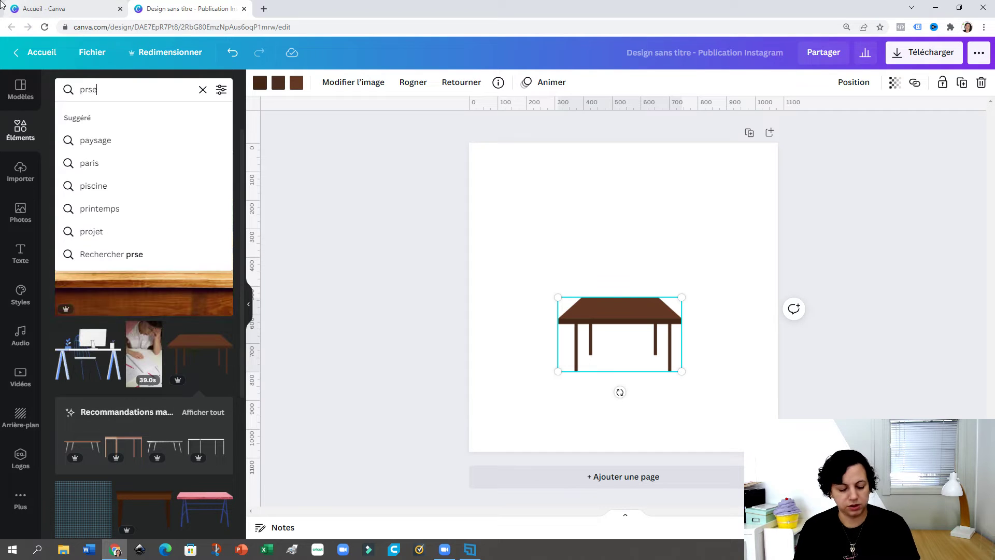
key("BackSpace")
key("BackSpace")
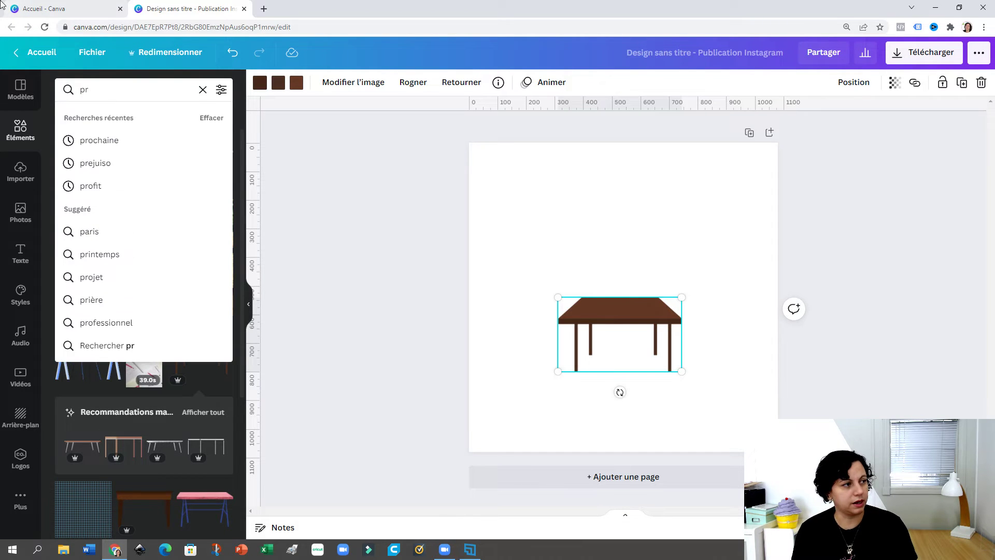
type("esentoire")
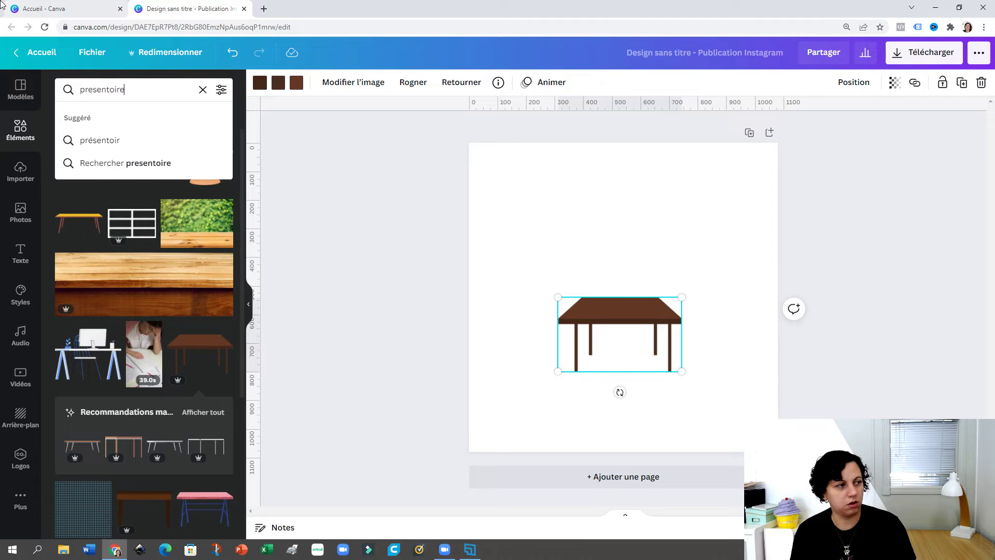
key("Down")
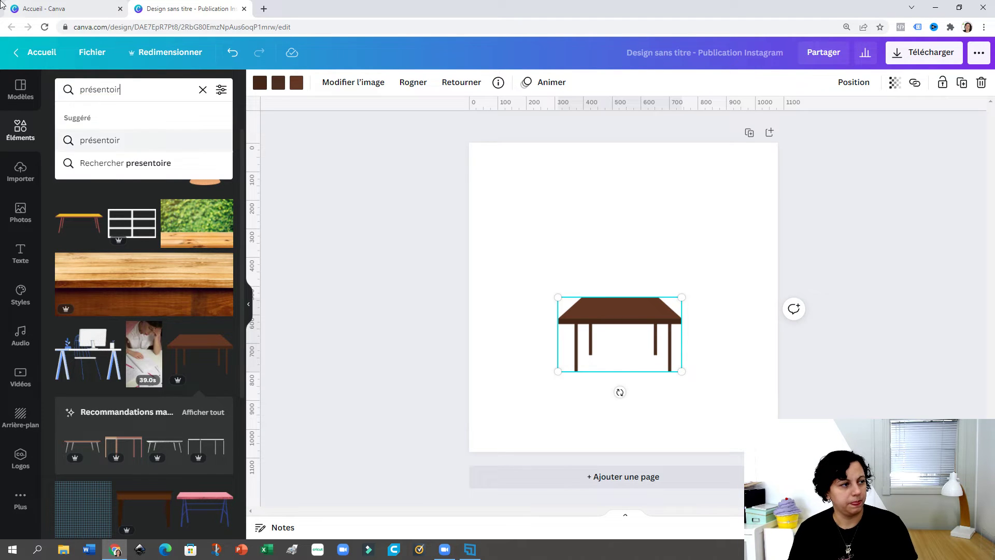
key("Return")
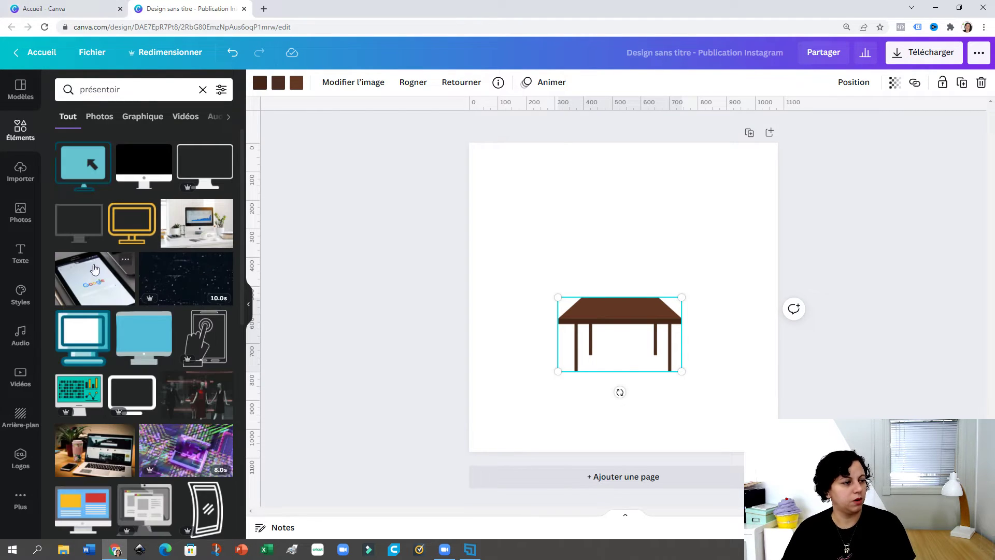
scroll(111, 267, "down", 4)
scroll(110, 267, "down", 5)
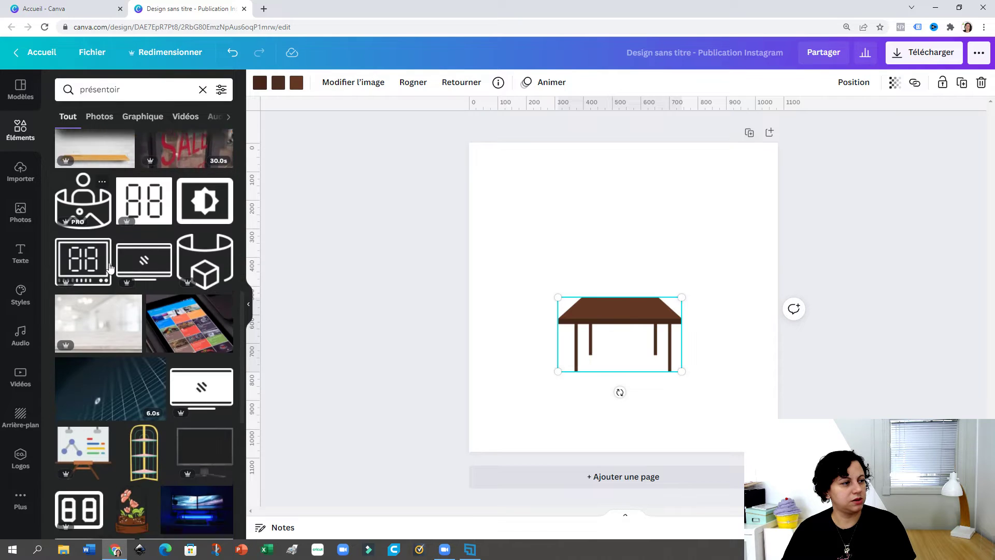
Refine the search to "présentoir gateau" and add the peach cake stand with the scalloped edge
left_click(147, 87)
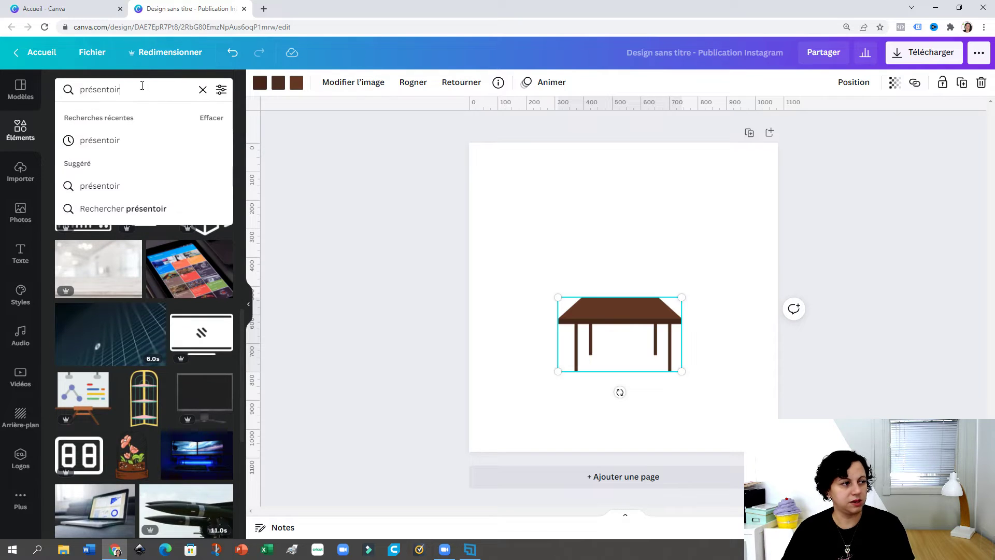
type("gateau")
key("Return")
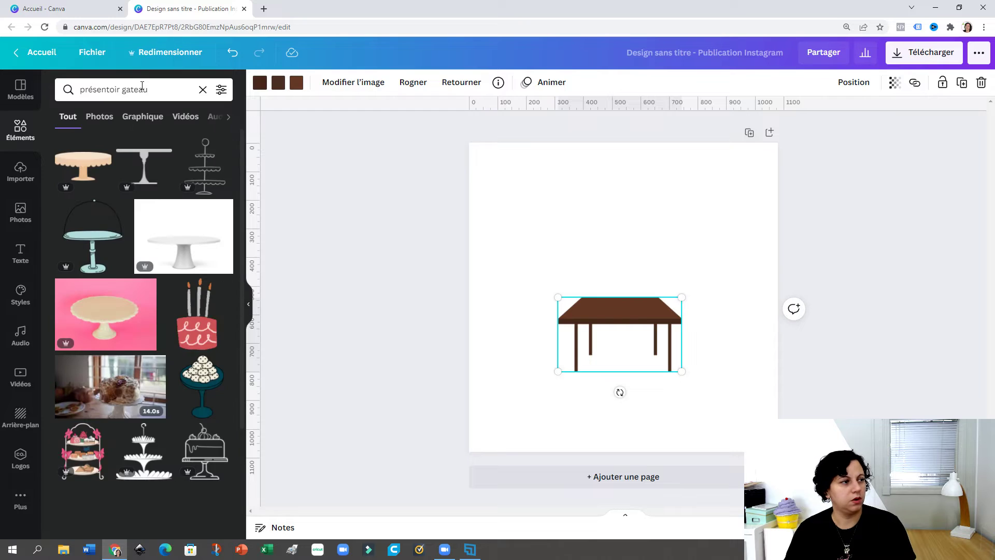
left_click(84, 162)
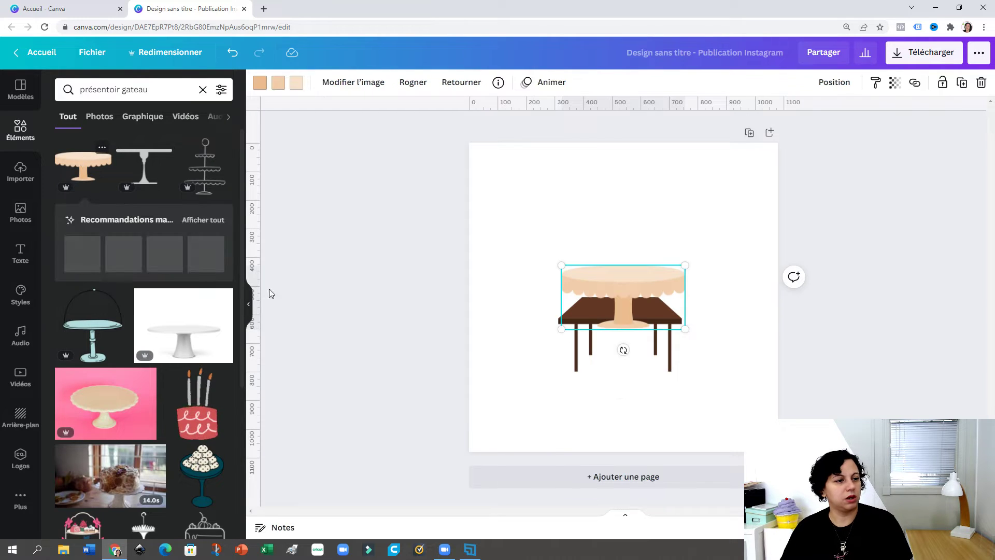
Shrink the peach cake stand and set it in the middle of the brown tabletop
left_click_drag(634, 287, 622, 241)
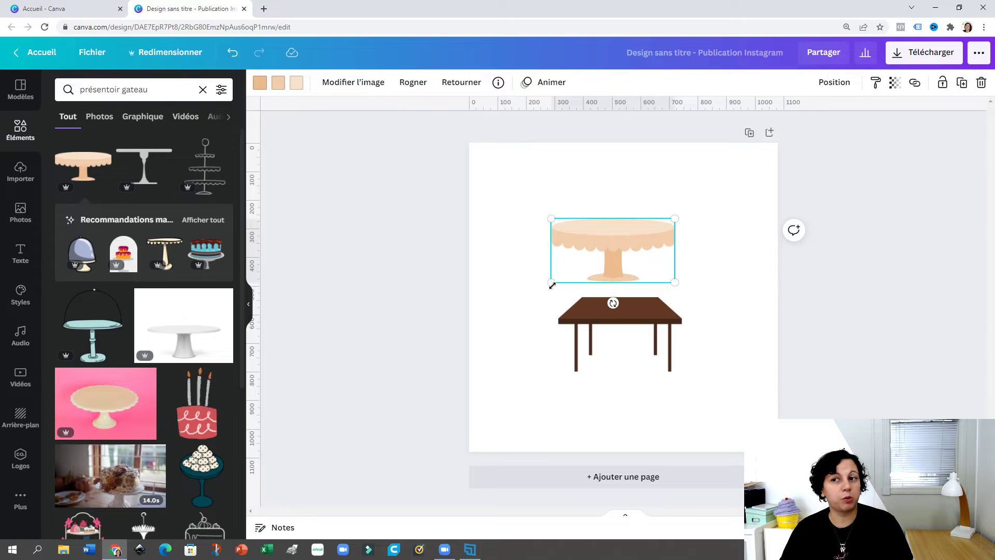
left_click_drag(597, 261, 603, 292)
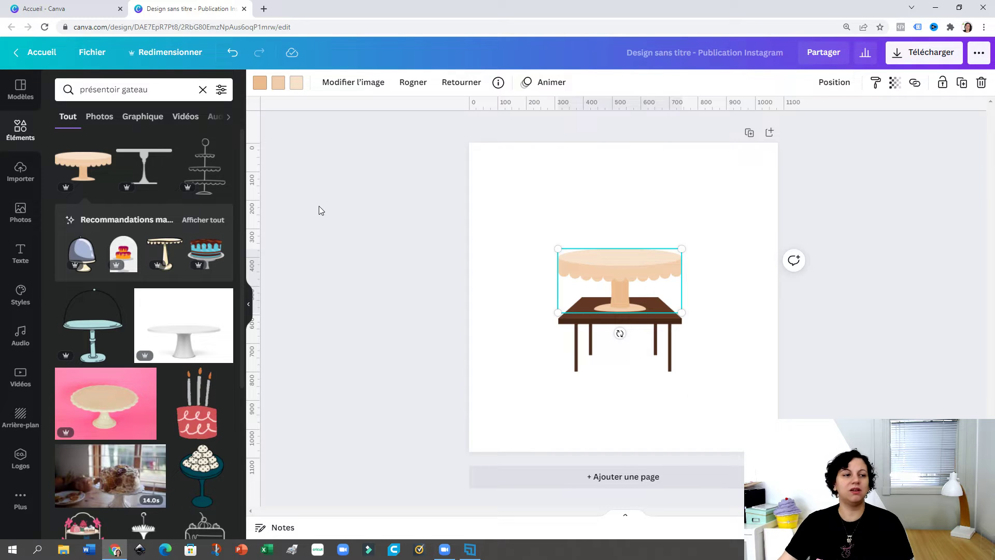
left_click_drag(561, 250, 622, 305)
left_click(605, 446)
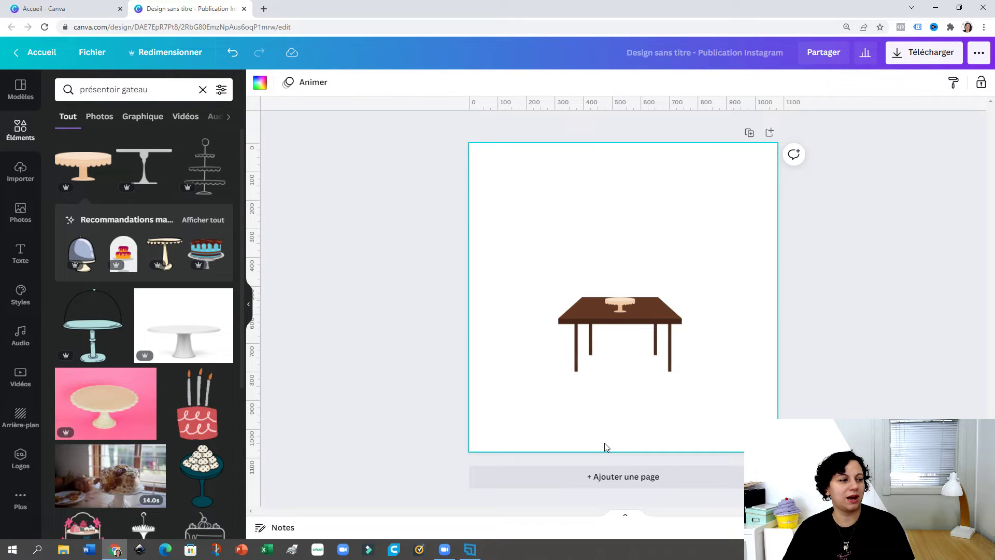
Add the yellow-iced cake with orange candles from a "gateau" search and fit it at reduced size onto the cake stand
left_click(177, 93)
type("gateau")
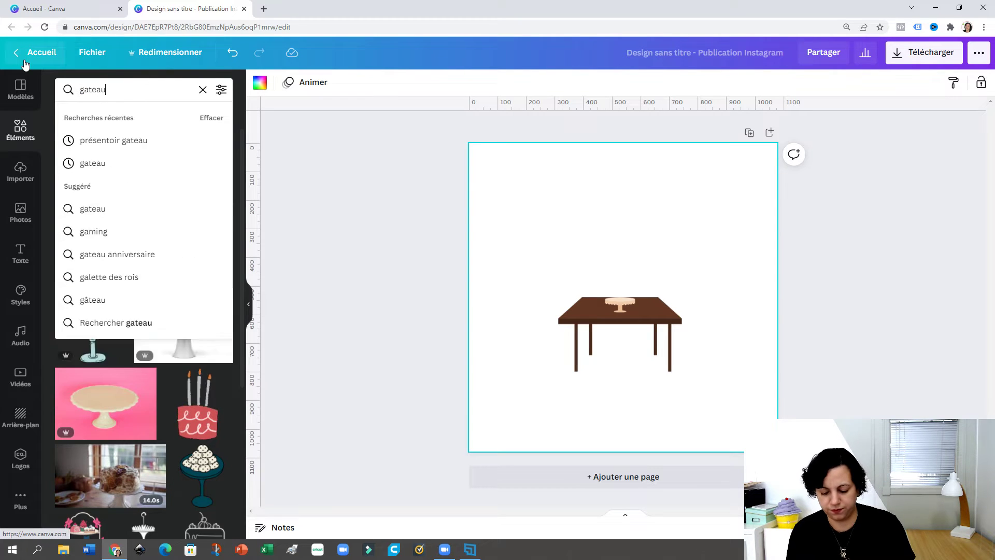
key("Return")
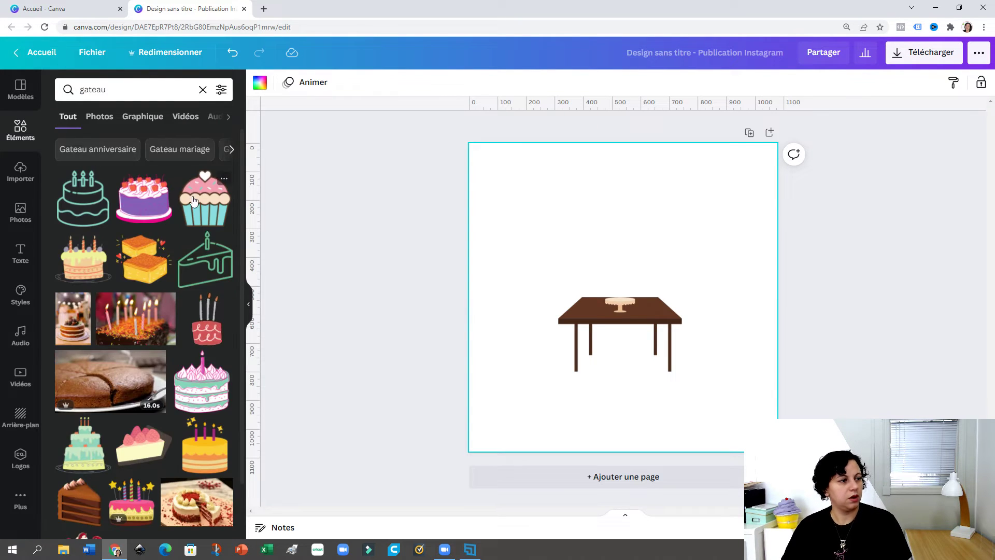
left_click(77, 260)
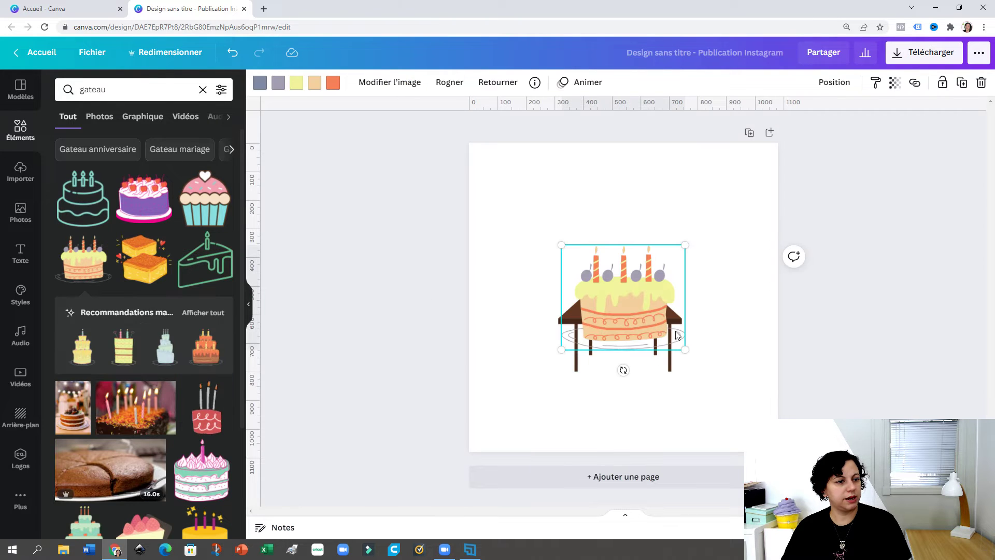
left_click_drag(685, 348, 620, 298)
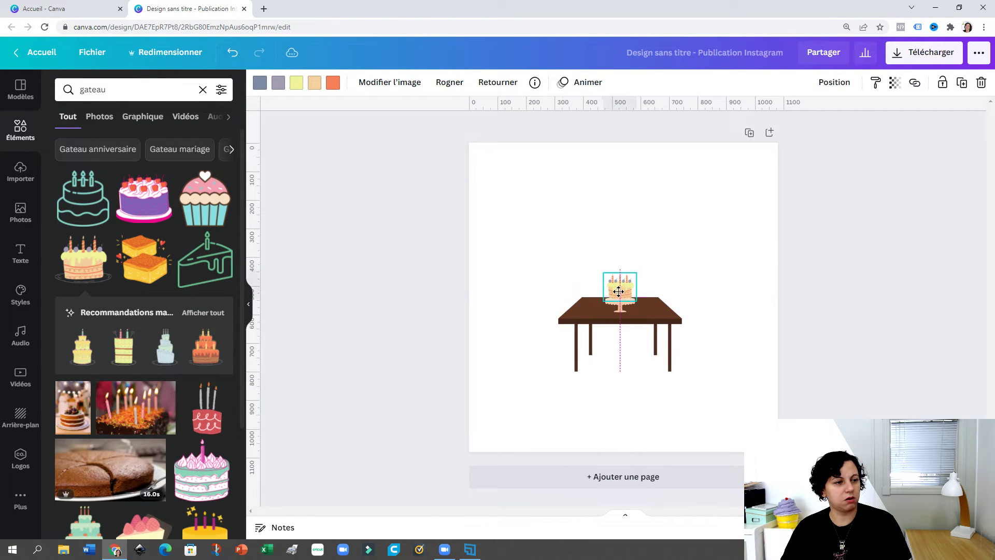
left_click(705, 301)
Search the elements for "lanterne chinoise" and look through the results for a hanging lantern
left_click(136, 89)
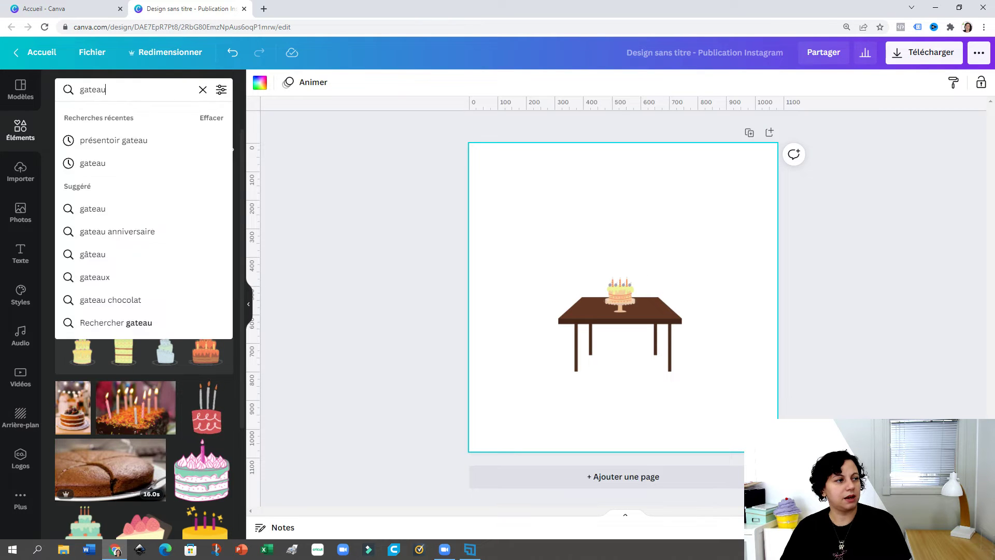
type("lanterne")
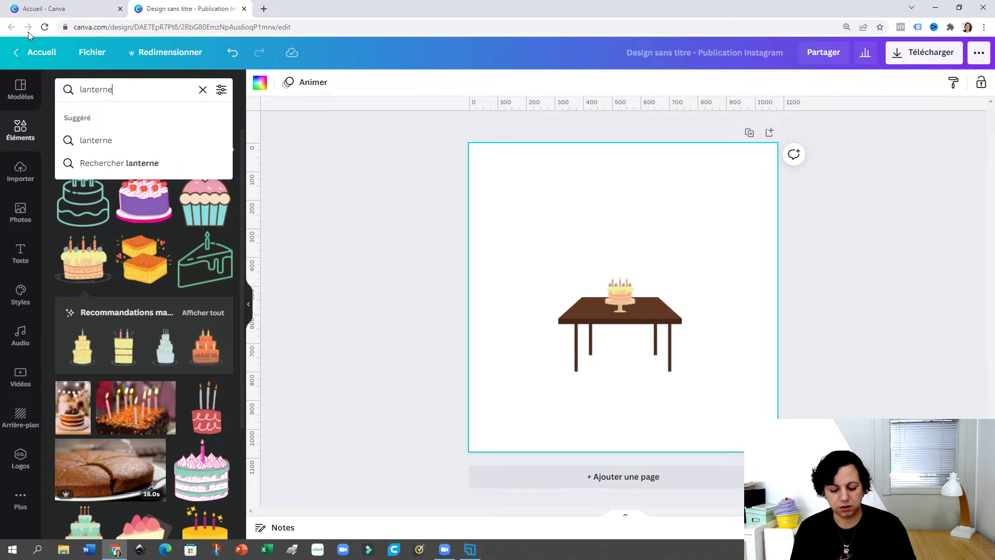
type(" chinoise")
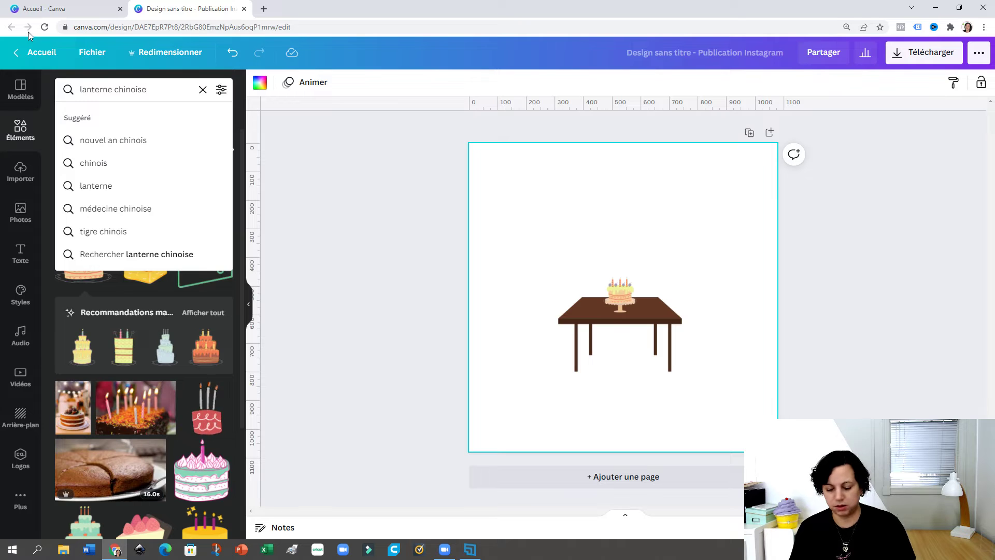
key("Return")
scroll(136, 329, "down", 6)
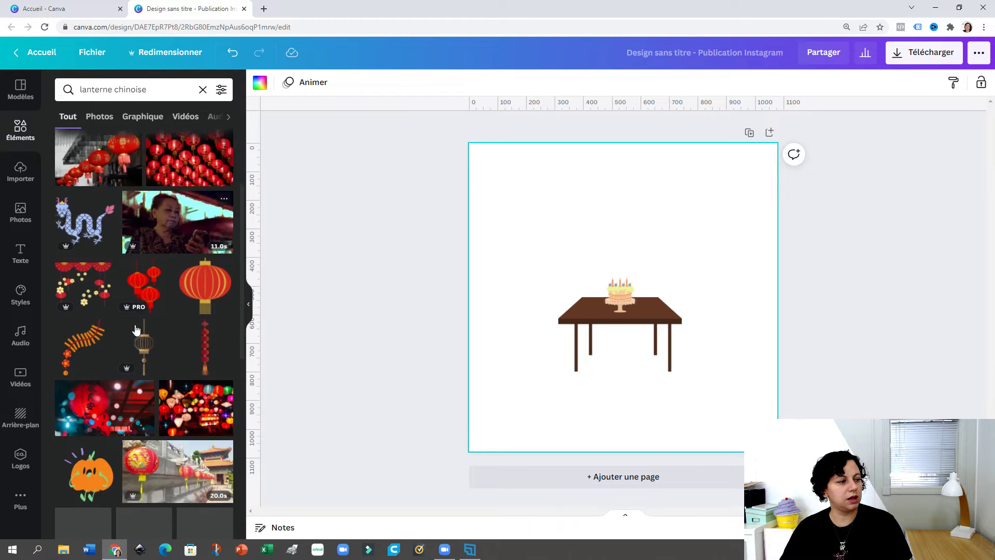
scroll(136, 329, "down", 10)
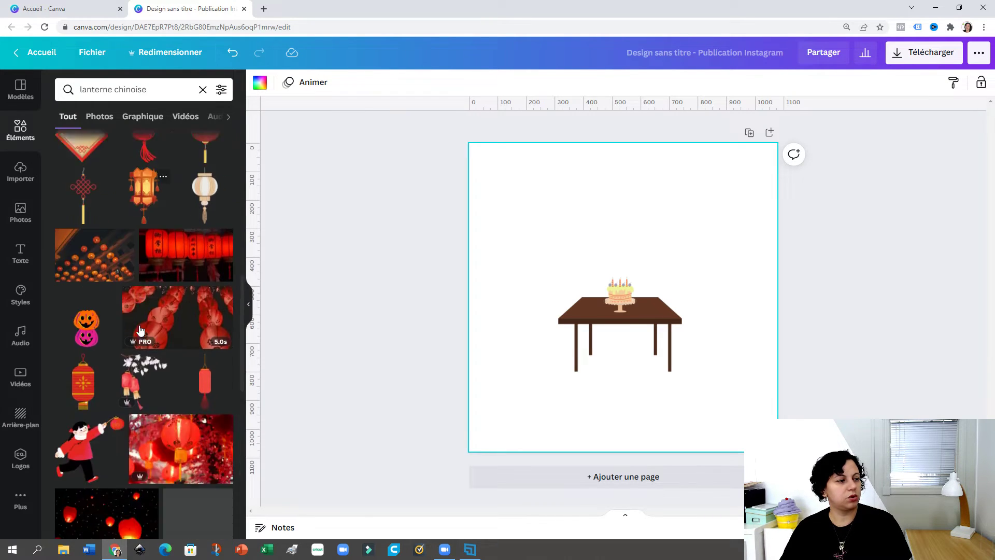
Add the cream and beige lantern and place it at reduced size near the page's upper-left corner
left_click(195, 178)
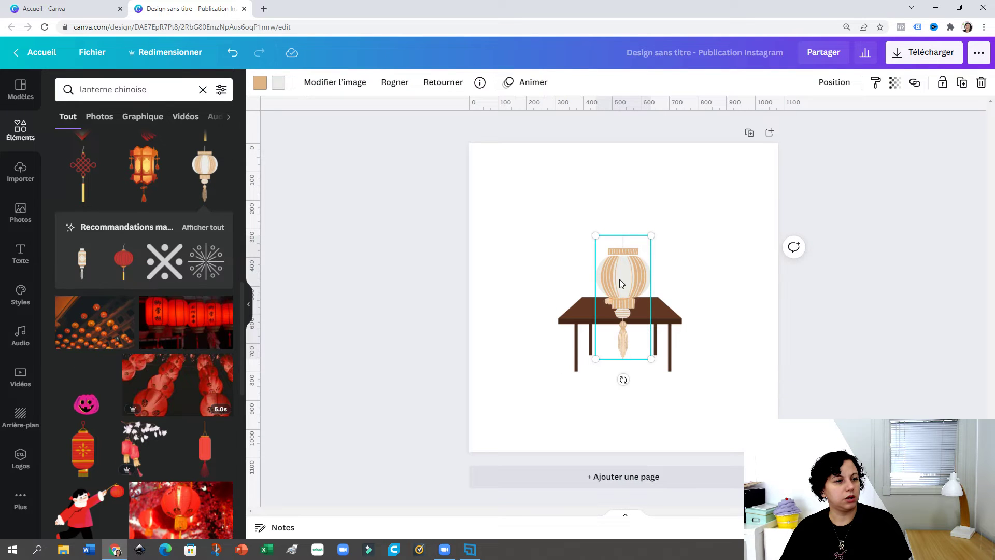
left_click_drag(619, 279, 505, 215)
left_click_drag(532, 298, 507, 229)
Replace the cream lantern with the round red one, shrunk and placed in the upper-left area of the page
scroll(138, 268, "up", 5)
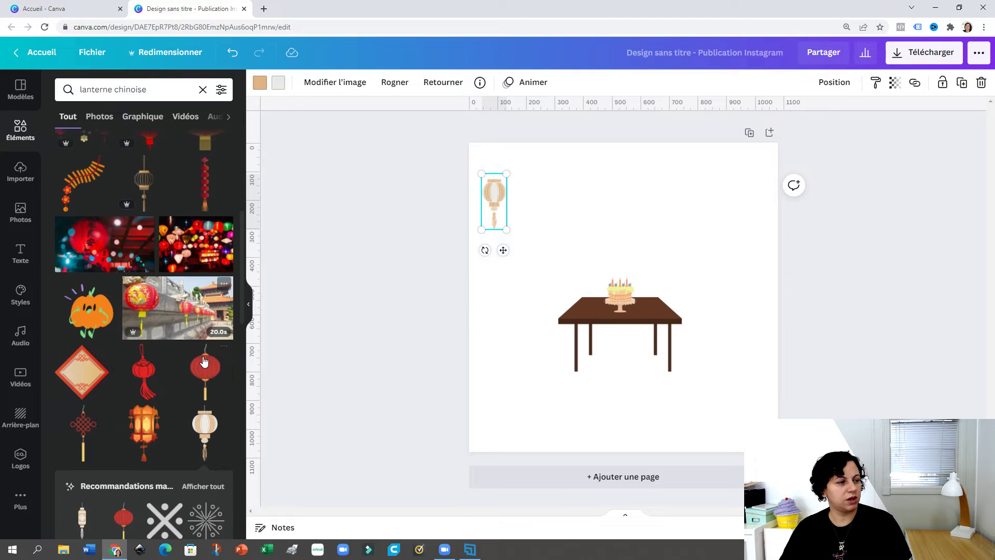
left_click(205, 371)
left_click(496, 191)
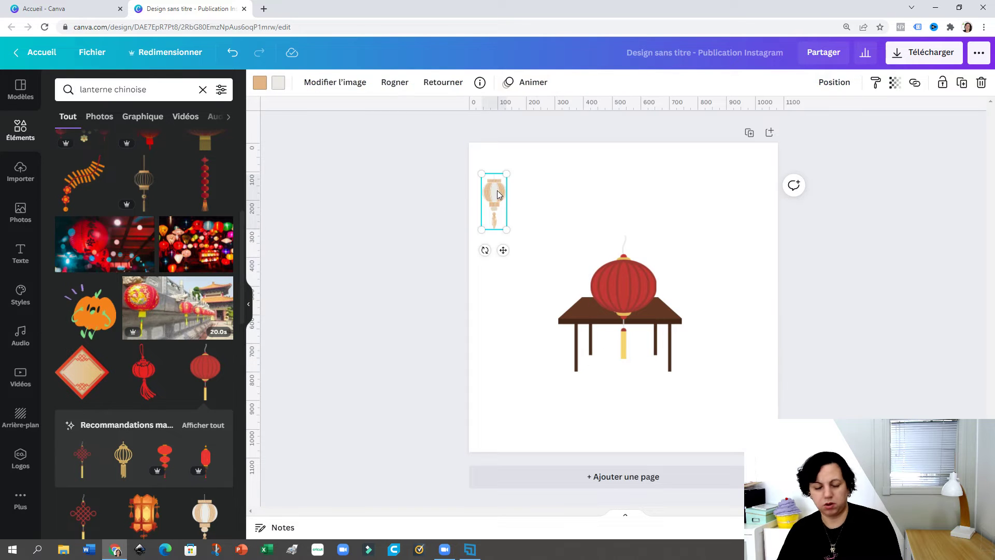
key("Delete")
left_click_drag(626, 300, 536, 223)
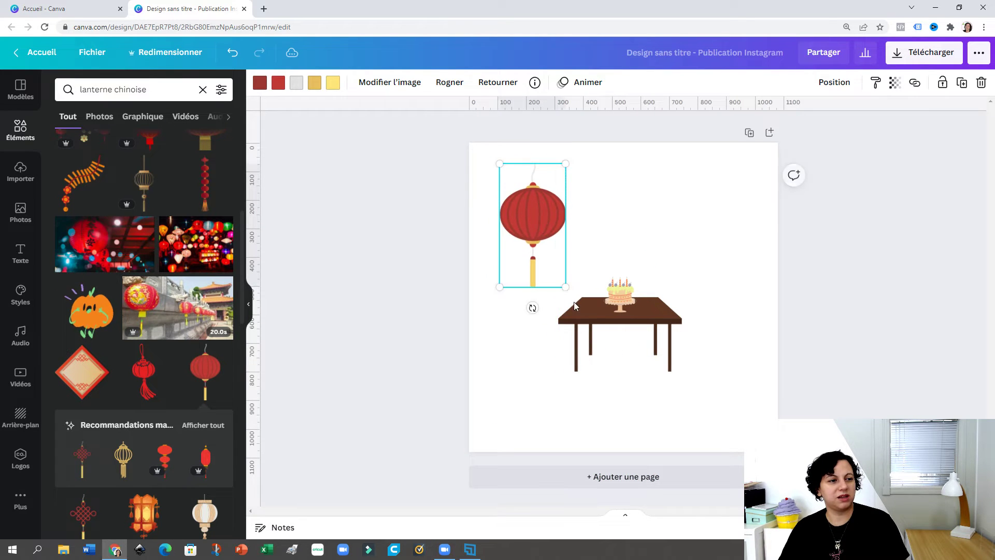
left_click_drag(558, 284, 533, 236)
Duplicate the red lantern twice and arrange the three lanterns as a staggered cluster above the table's left side
left_click_drag(508, 189, 563, 250)
key("ctrl+d")
left_click(534, 223)
key("ctrl+d")
left_click(523, 308)
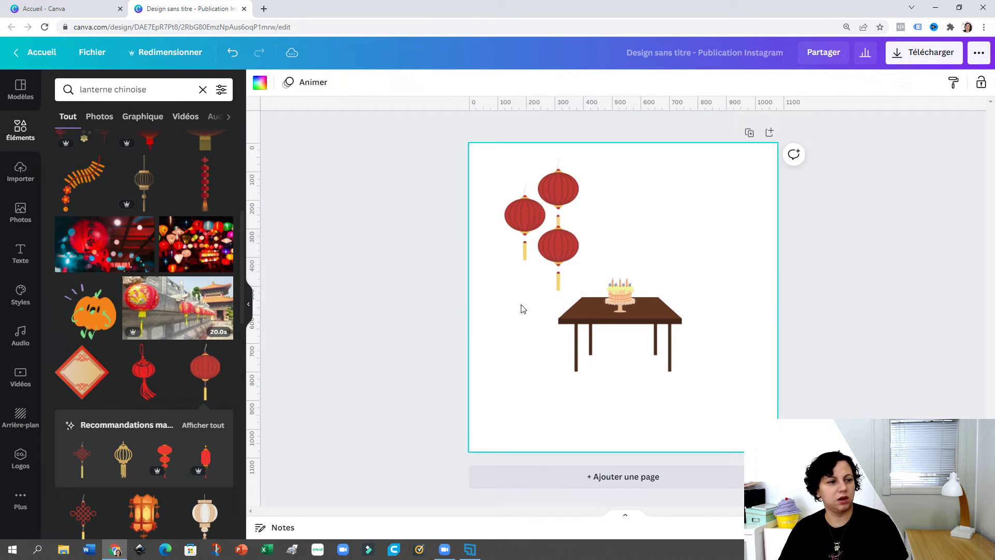
Search the elements for "boite" and look through the results for a box
left_click(130, 89)
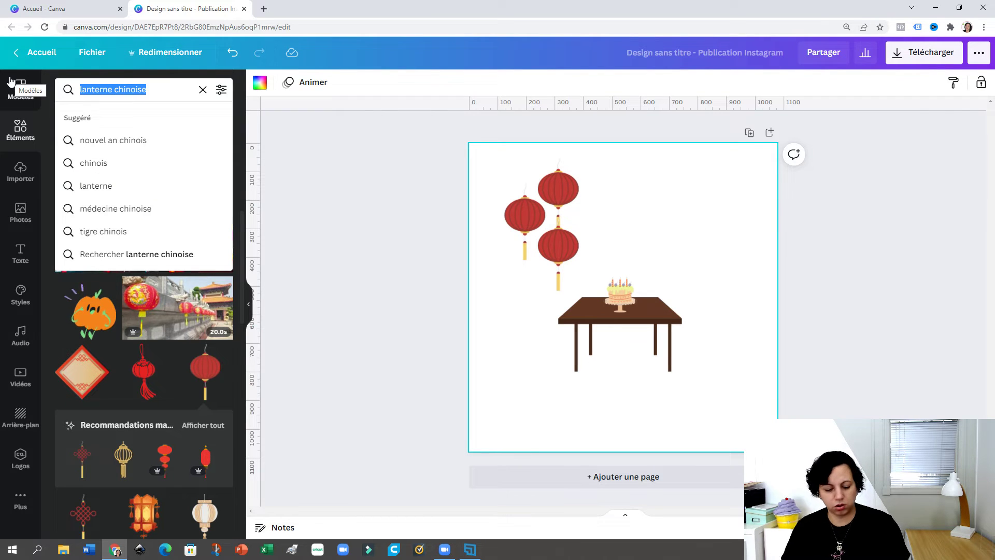
type("table")
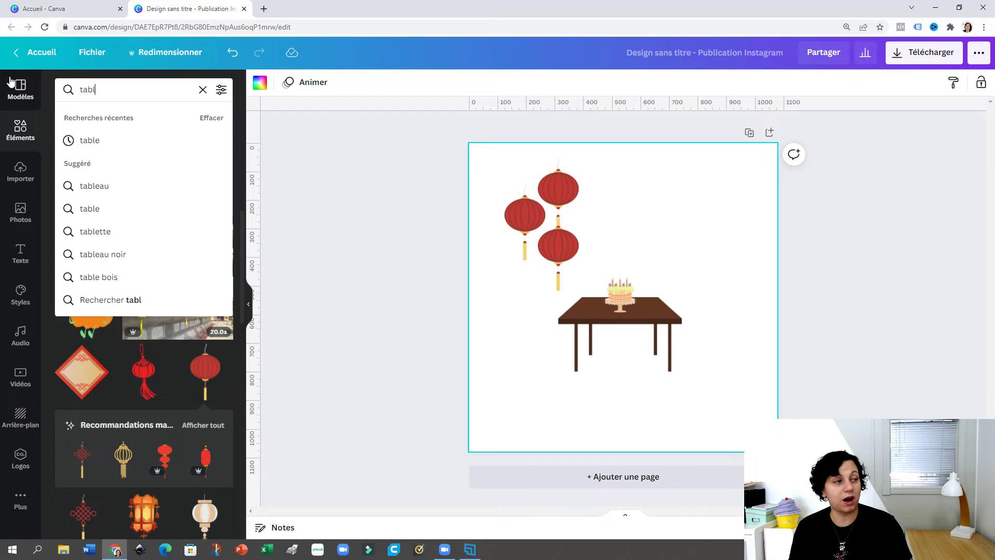
key("BackSpace")
key("BackSpace")
key("BackSpace")
key("BackSpace")
type("boite")
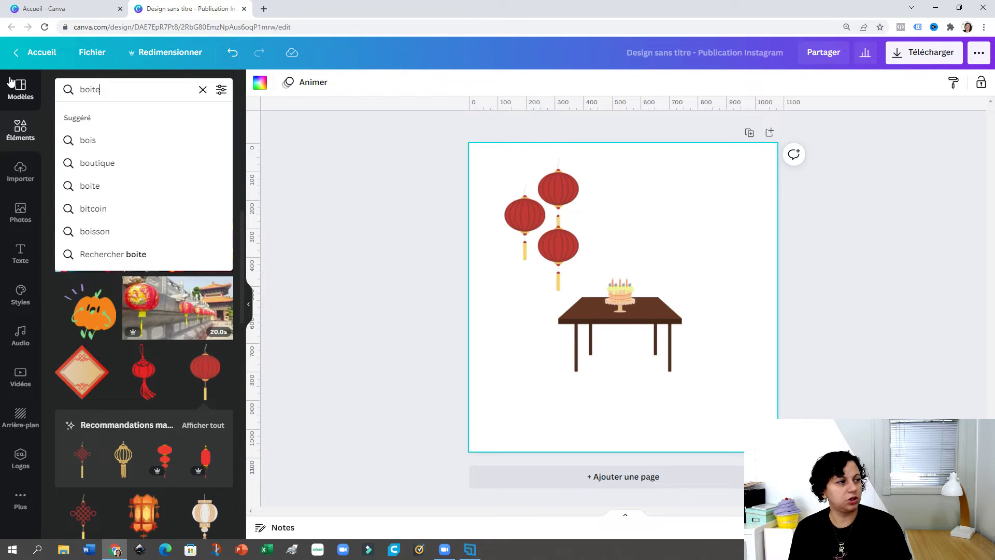
key("Return")
scroll(133, 382, "down", 5)
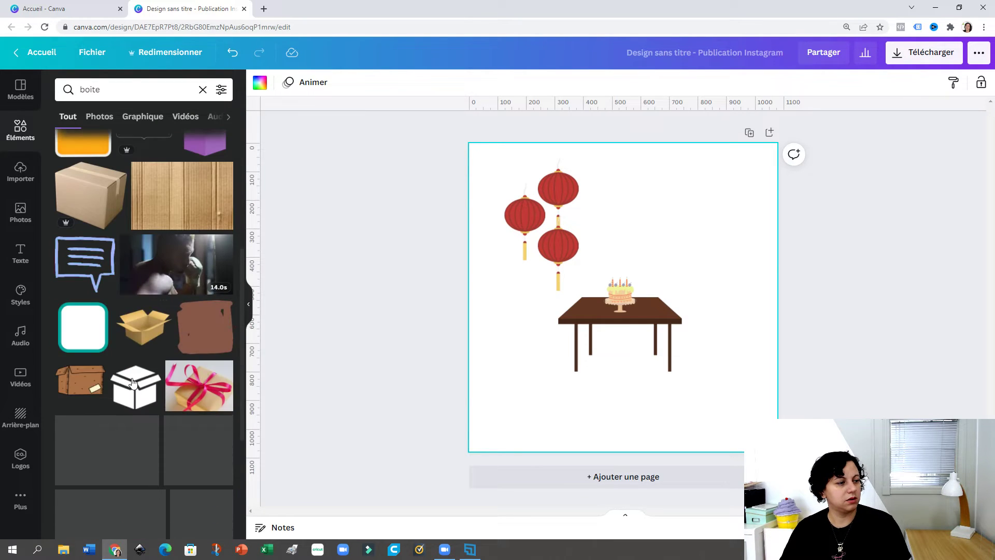
left_click(149, 195)
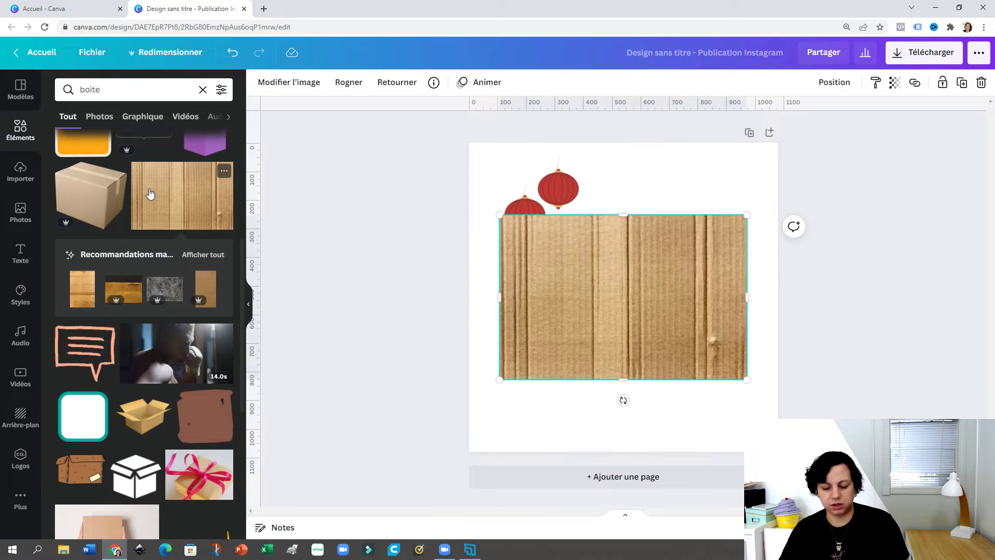
key("Delete")
scroll(162, 227, "down", 7)
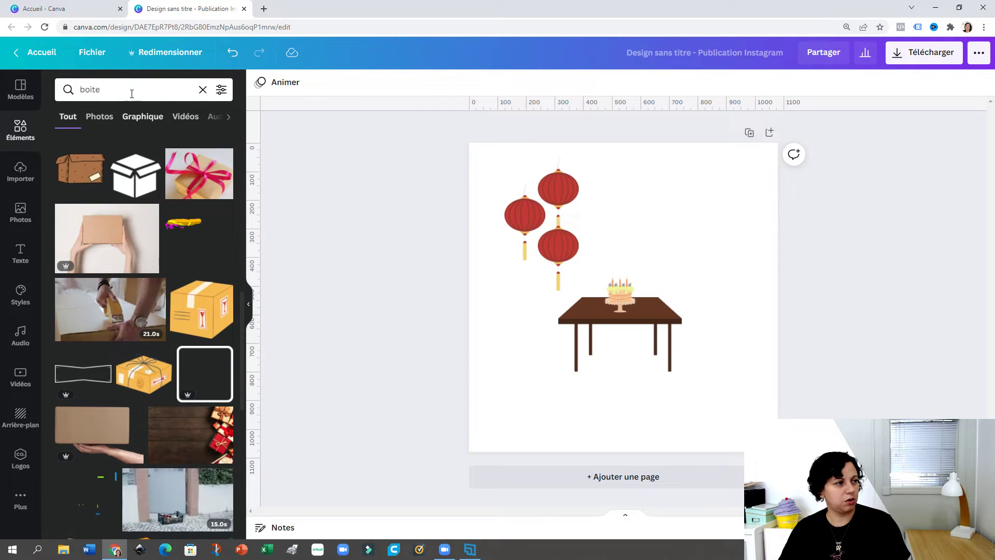
Refine the search to "boite bois", add the front-facing slatted wooden crate and place it at reduced size by the table's right legs
left_click(130, 84)
type("bois")
key("Return")
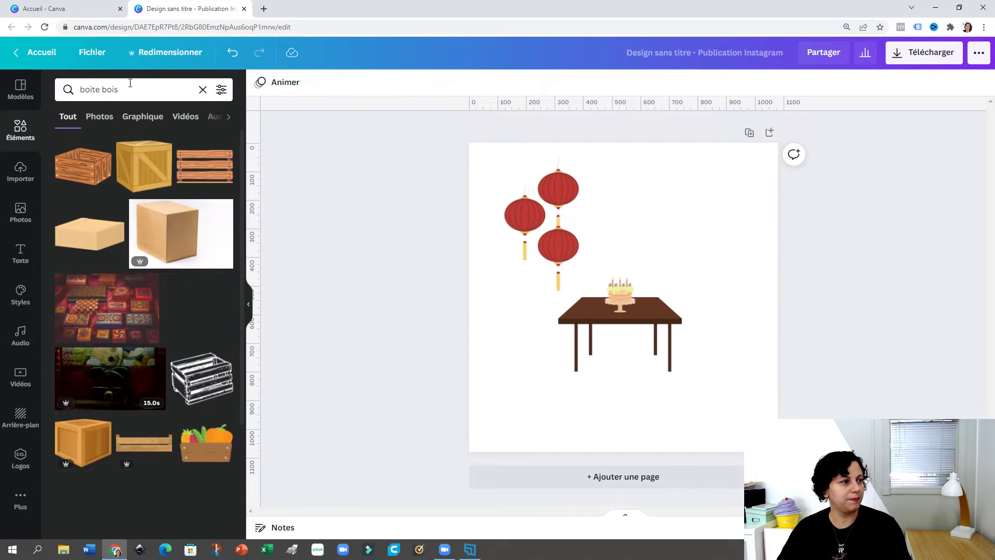
left_click(205, 165)
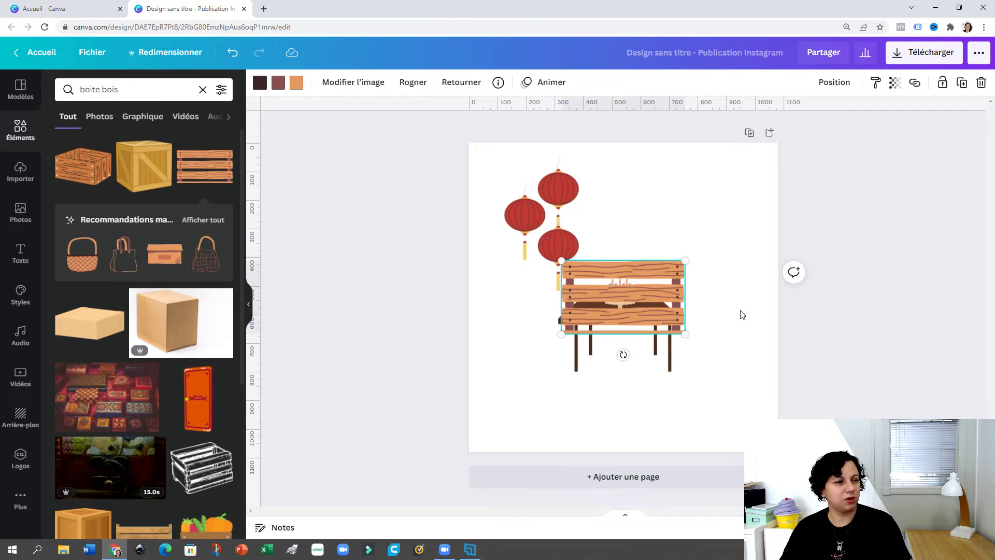
left_click_drag(681, 267, 662, 361)
Search the elements for "vase", add the orange vase with green leaves and place it, shrunk, on top of the wooden crate
left_click(129, 89)
type("vase")
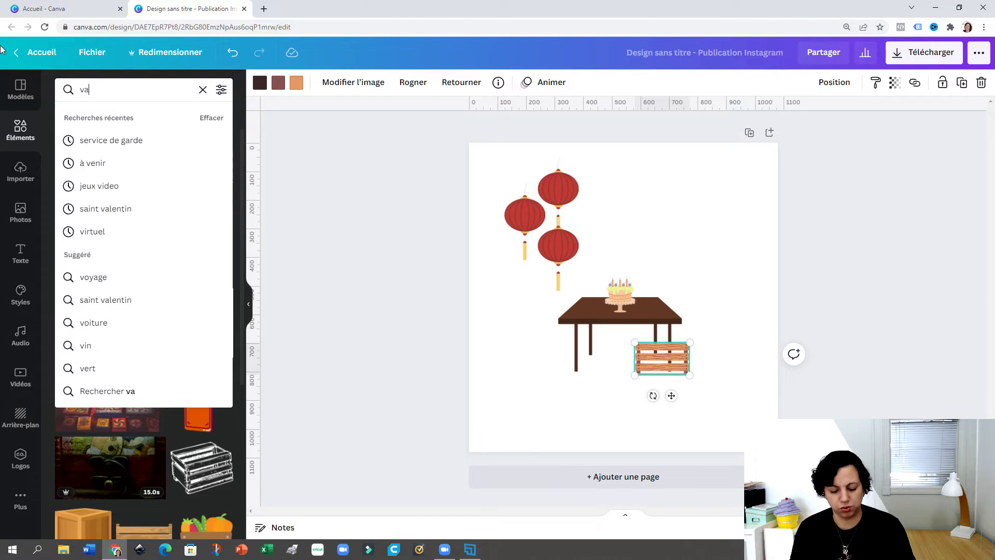
key("Return")
left_click(85, 228)
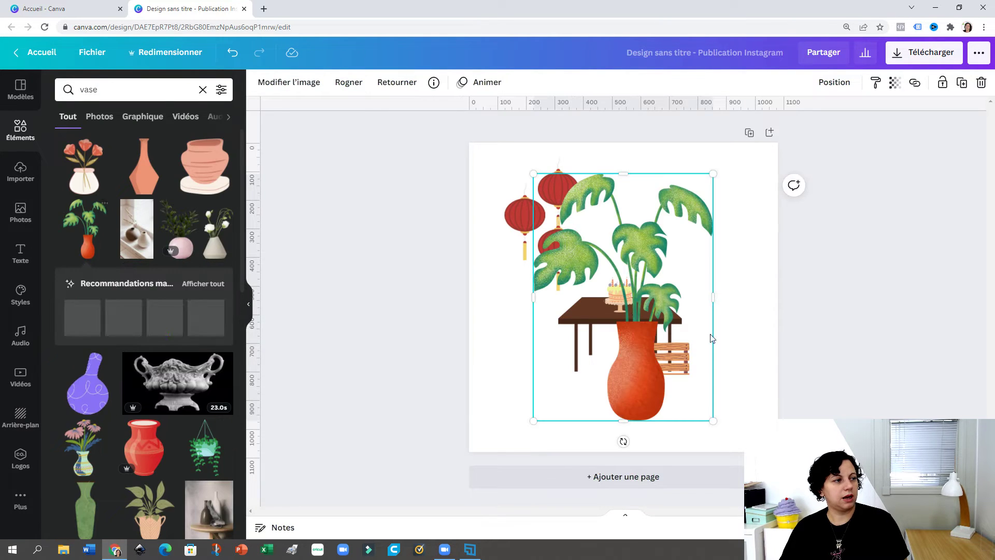
left_click_drag(541, 179, 670, 327)
left_click(711, 341)
Clear the element search and delete the brown table from the page
scroll(136, 280, "down", 4)
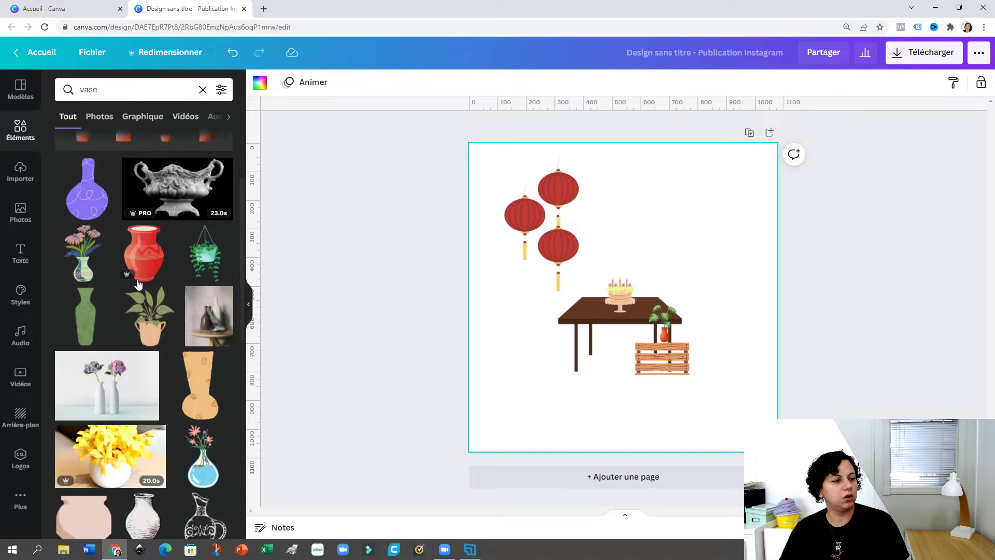
scroll(136, 280, "up", 4)
left_click(135, 90)
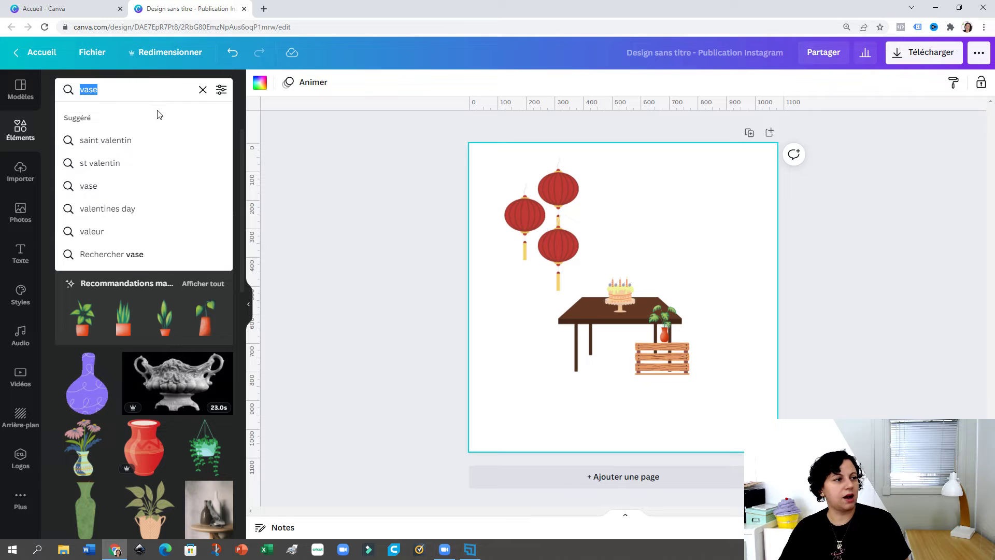
left_click(203, 89)
left_click(569, 317)
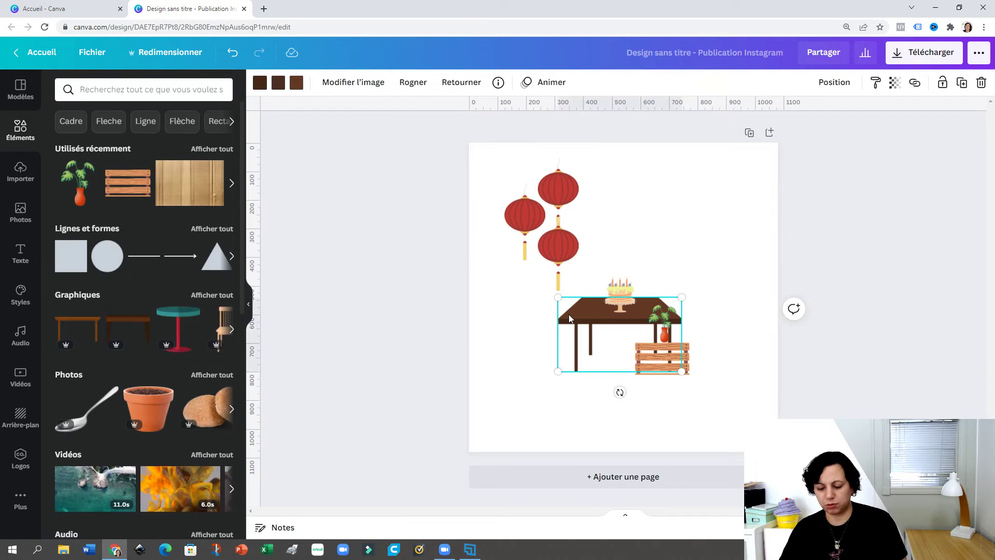
key("Delete")
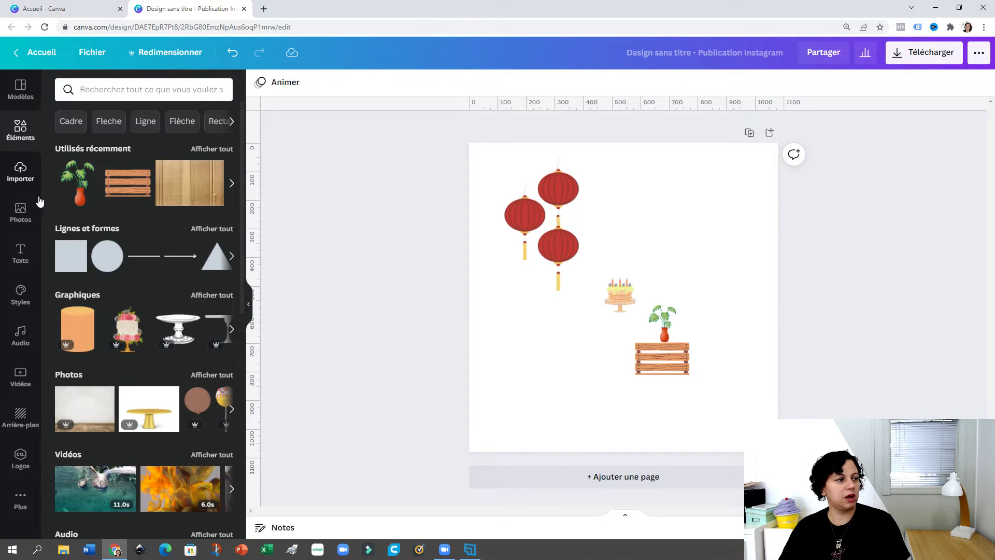
Add a square, reshape it into a wide rectangle under the cake stand and colour it dark red
left_click(65, 265)
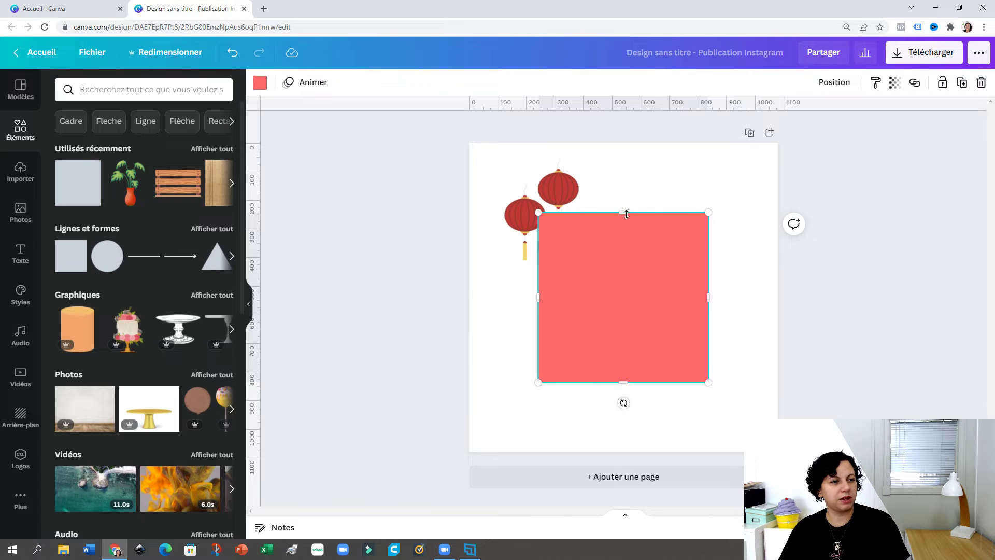
left_click_drag(626, 214, 633, 313)
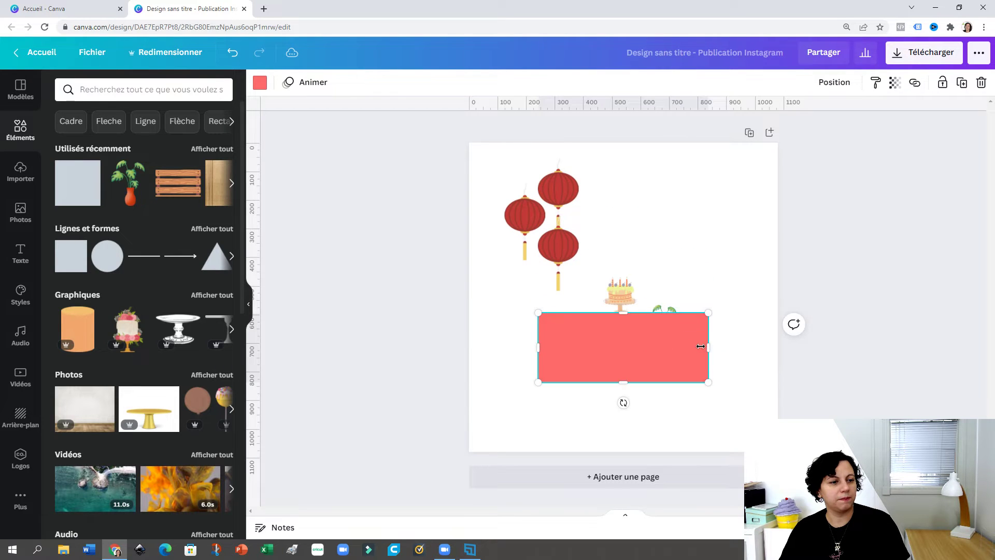
mouse_move(701, 346)
left_mouse_down()
mouse_move(679, 355)
mouse_move(699, 353)
left_mouse_up()
left_click(260, 84)
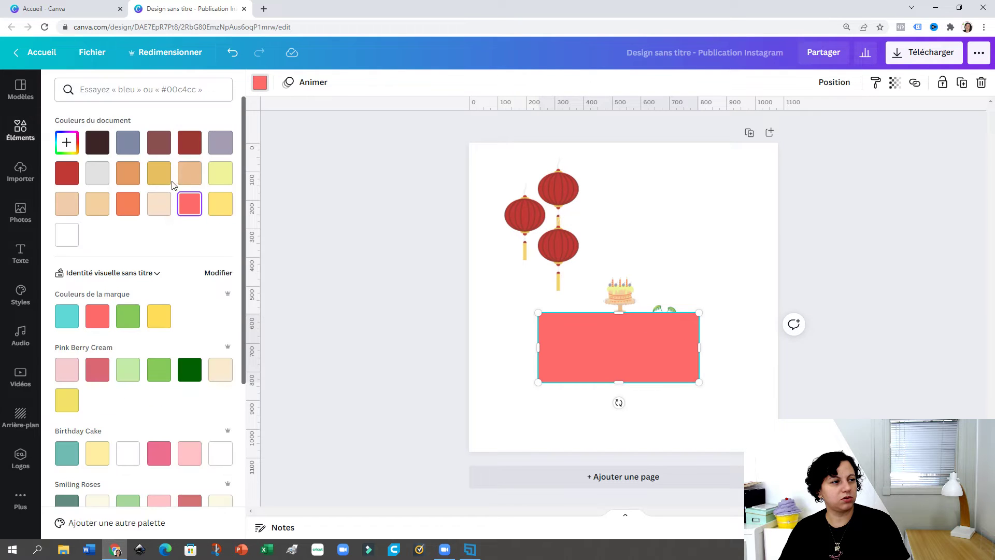
left_click(189, 145)
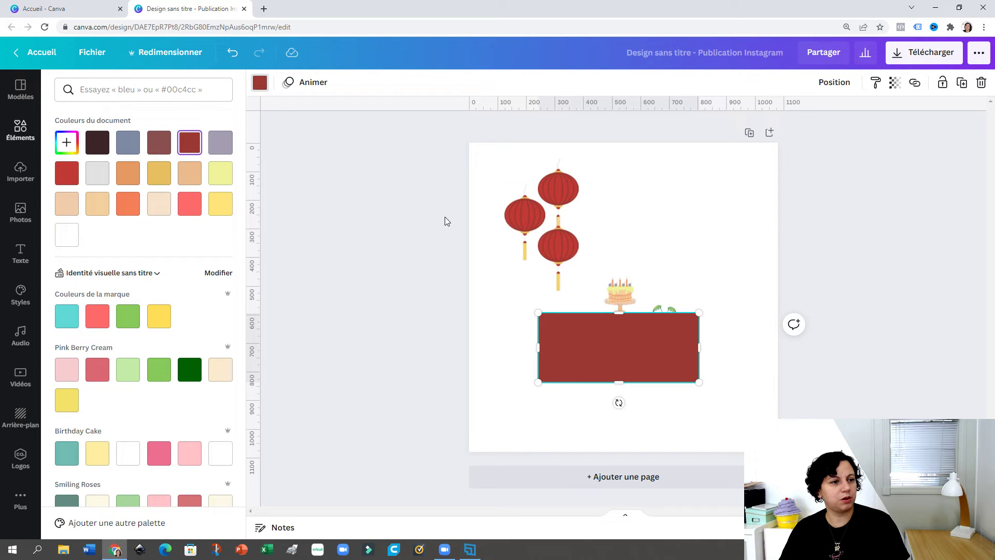
Send the dark red rectangle backward until it lies behind the vase and the wooden crate
left_click(832, 81)
left_click(768, 124)
left_click(769, 125)
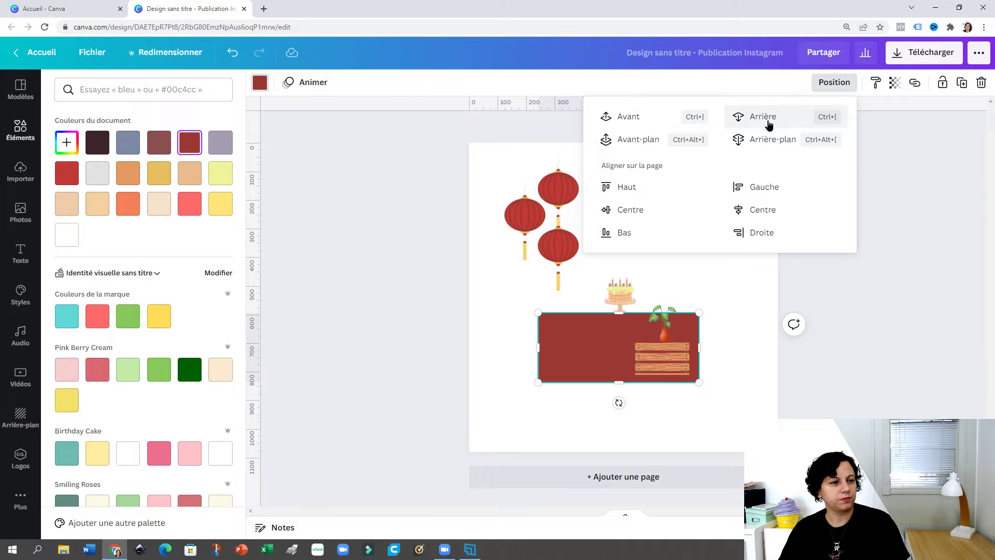
left_click(769, 125)
key("Escape")
left_click(736, 408)
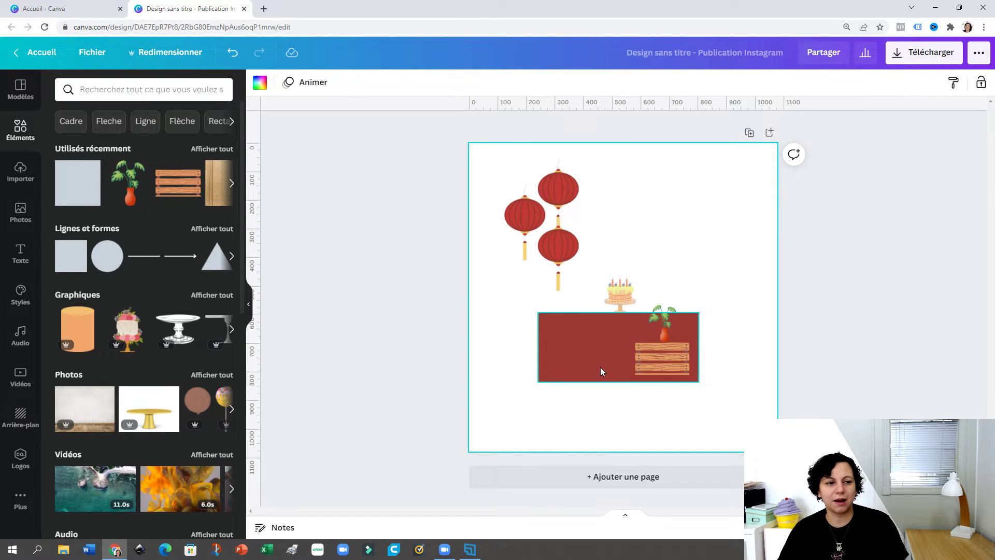
Shift the wooden crate and the vase slightly lower at the right end of the dark red rectangle
left_click(667, 356)
left_click_drag(667, 357, 667, 341)
left_click(664, 336)
left_click(728, 355)
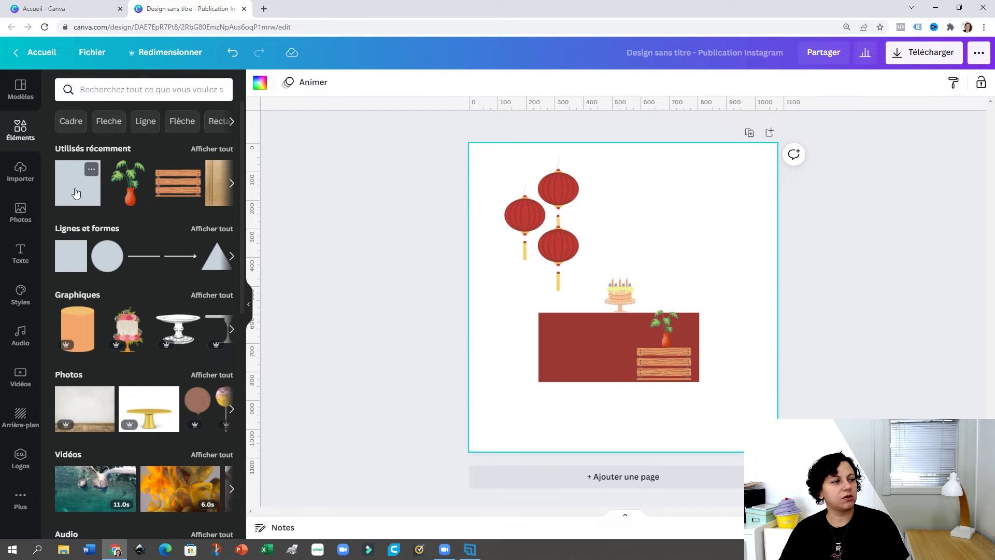
Add a triangle, shrink and turn it point down, and duplicate it into a slanted row of four pennants on the red rectangle's upper left
left_click(210, 230)
left_click(141, 241)
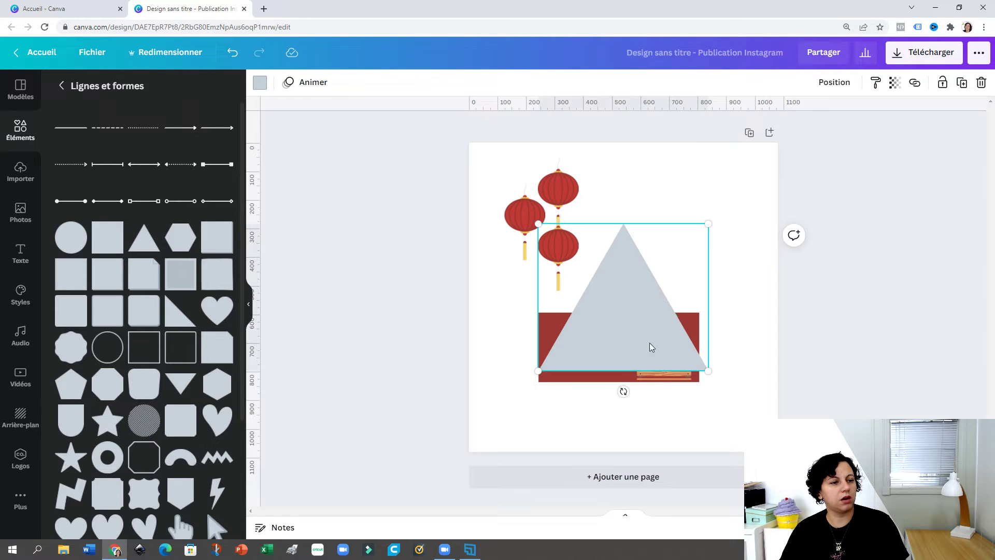
left_click_drag(710, 372, 571, 336)
key("ctrl+d")
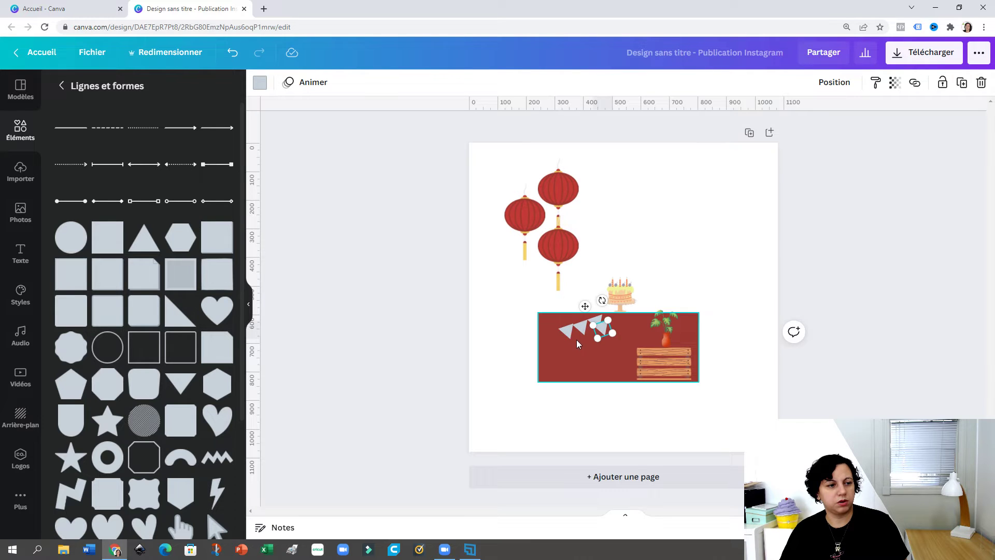
left_click_drag(565, 334, 554, 309)
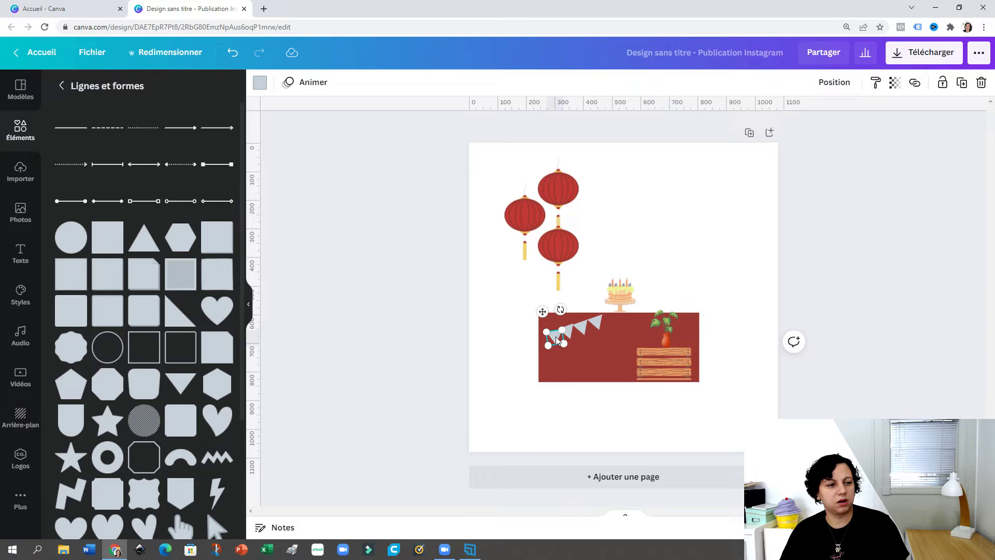
Colour the four pennants alternately green and yellow, starting with green at the left end
left_click(258, 82)
left_click(157, 369)
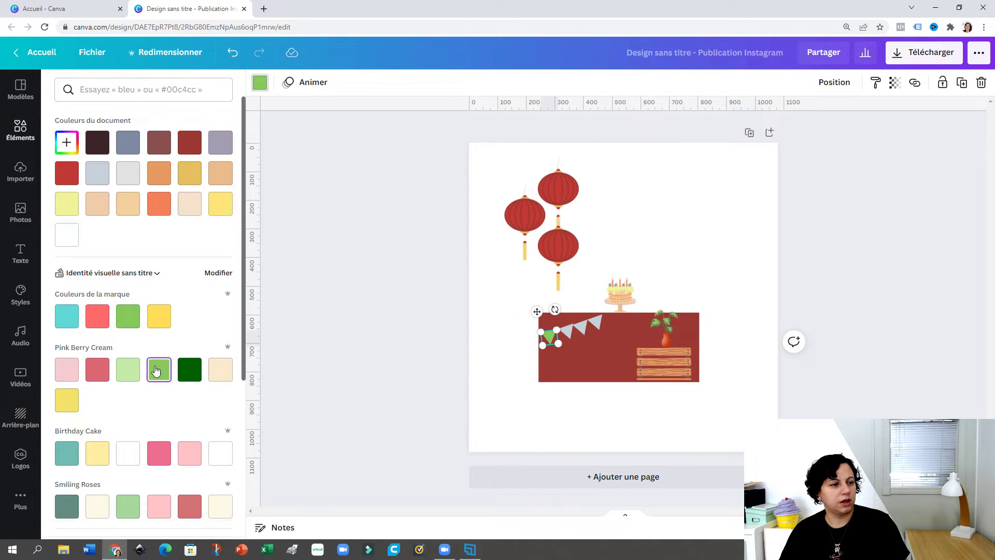
key("Tab")
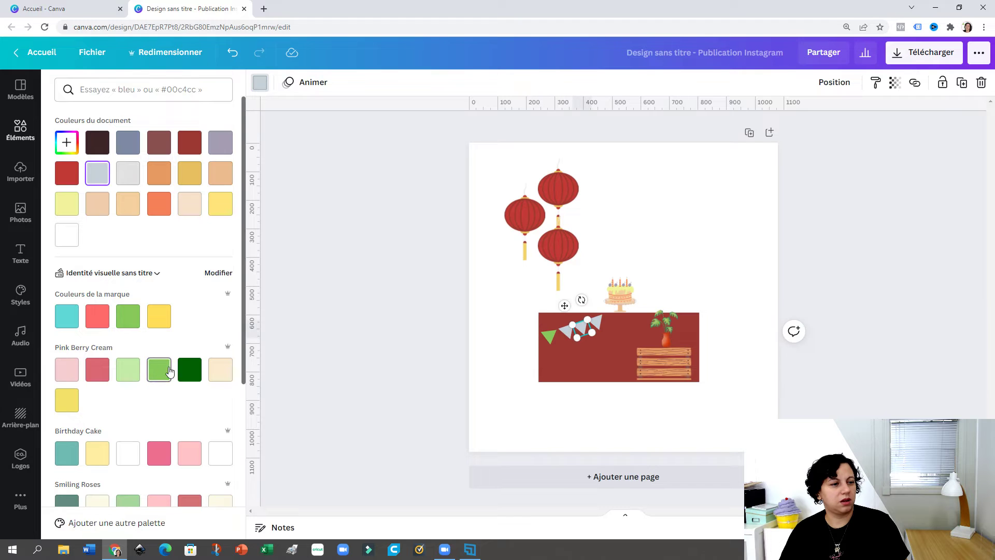
left_click(169, 370)
left_click(570, 334)
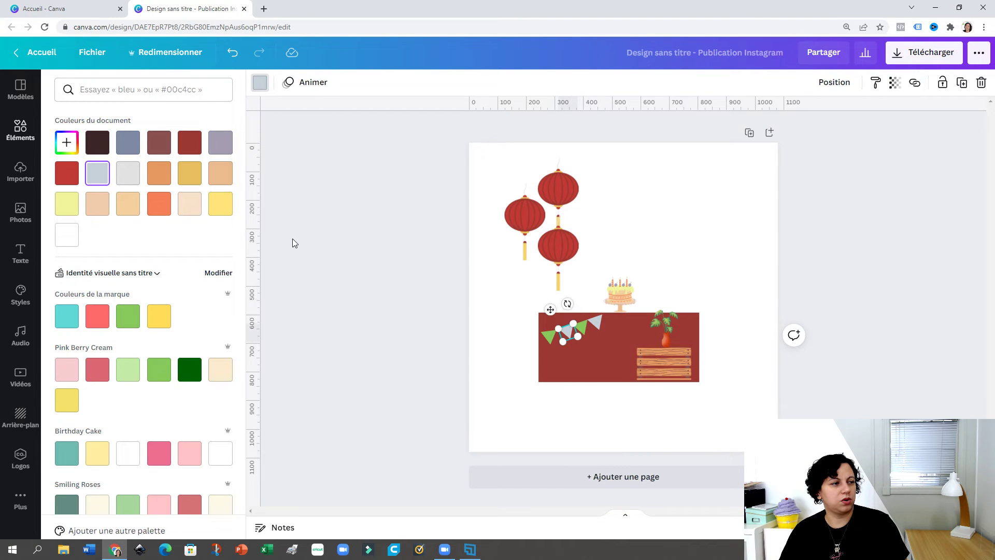
left_click(220, 203)
left_click(600, 324)
left_click(220, 204)
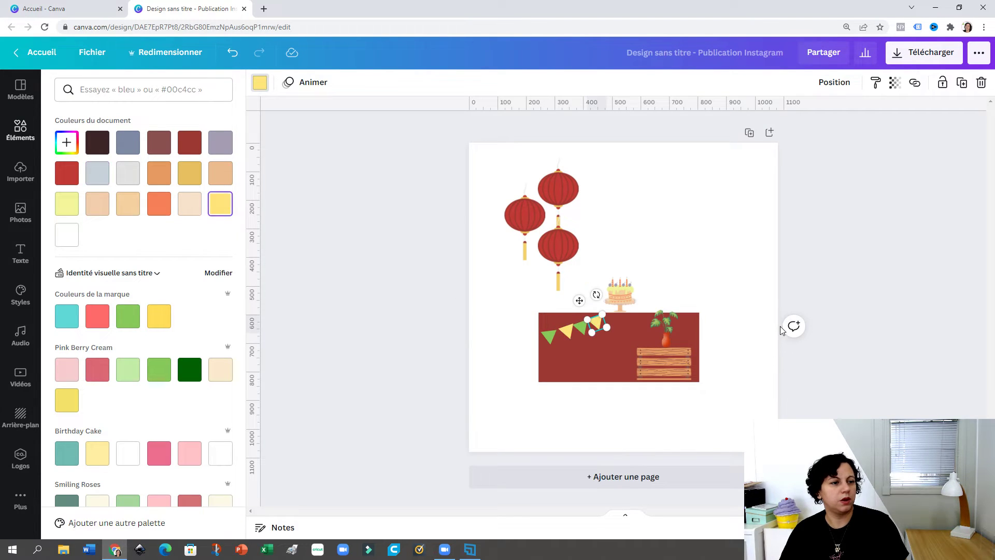
left_click(714, 274)
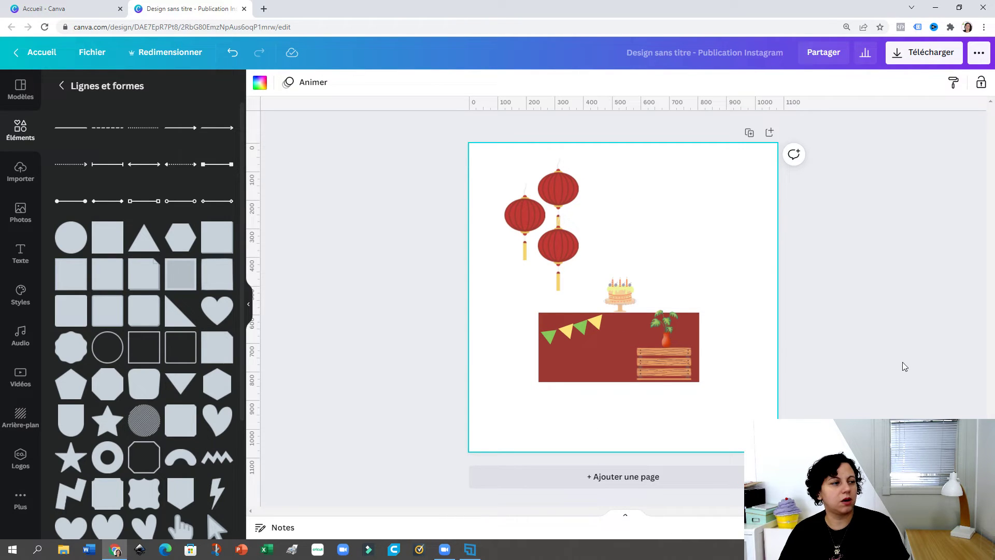
Add a square, narrow it into a tall panel at the red rectangle's right end and send it to the back
left_click(103, 230)
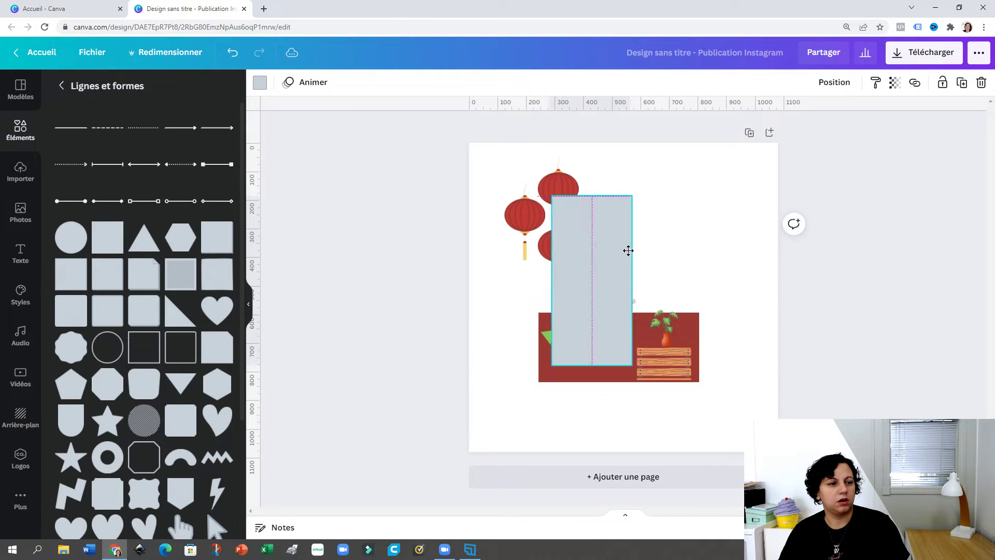
left_click_drag(574, 294, 685, 295)
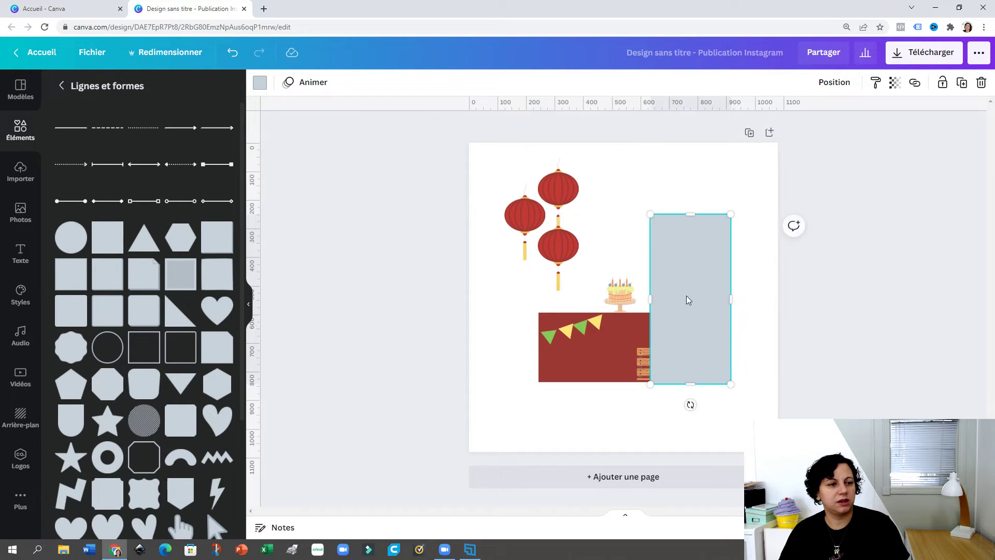
left_click(833, 82)
left_click(761, 117)
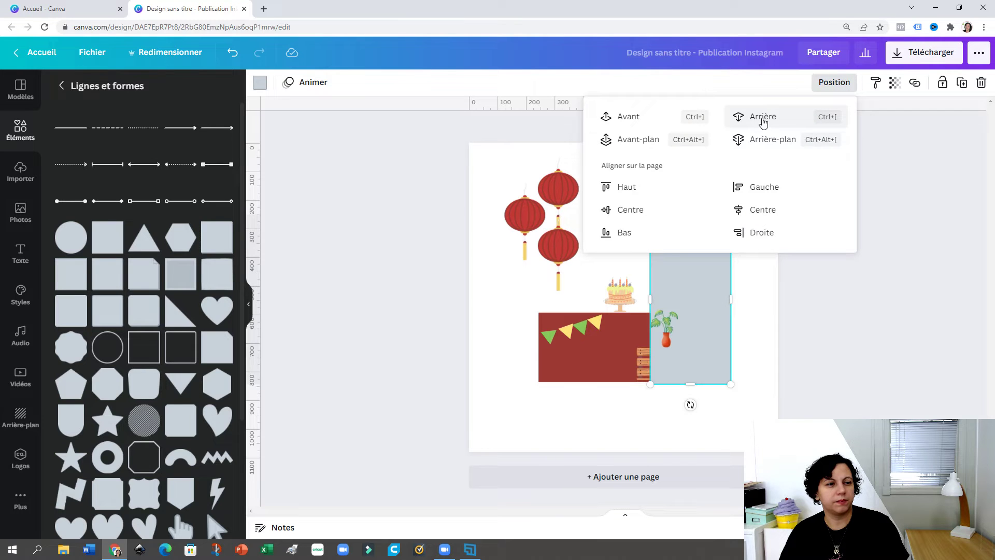
left_click(769, 141)
key("Escape")
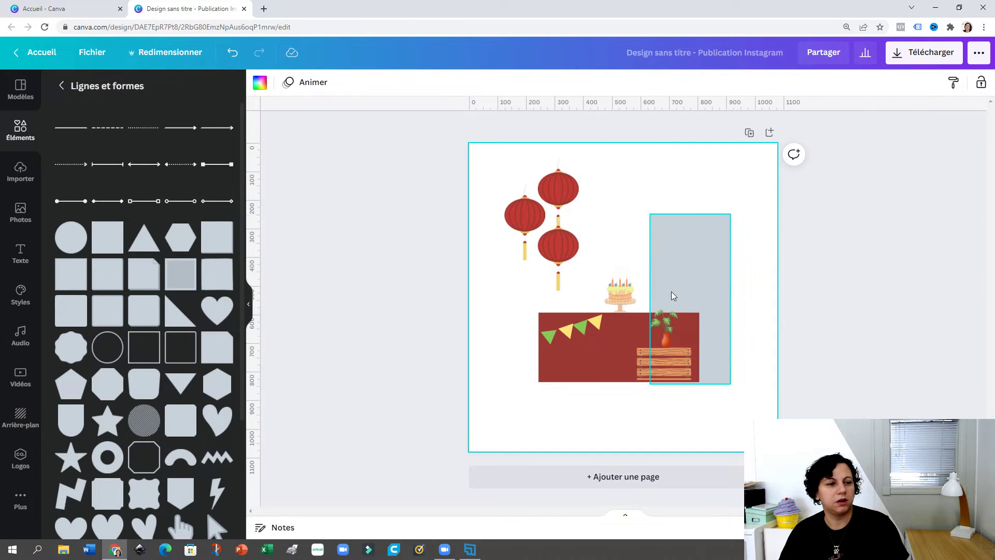
Colour the tall panel with the light yellow-green from the document colours
left_click(263, 87)
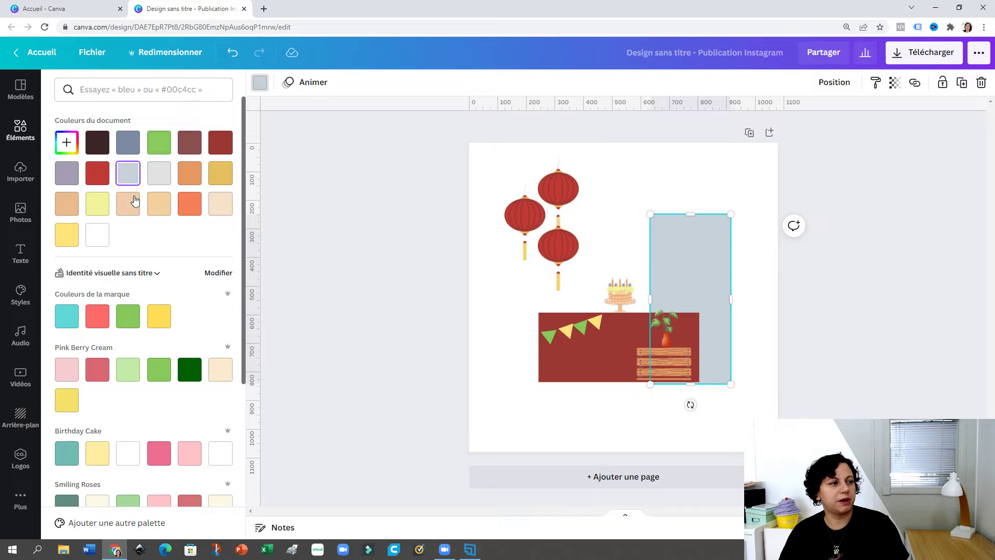
left_click(97, 203)
left_click(517, 343)
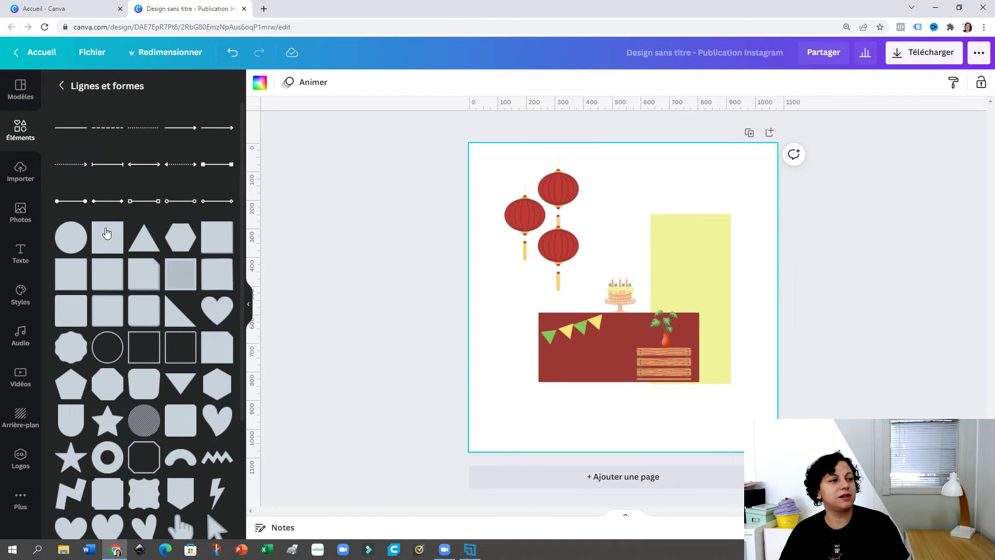
Add a title text with the celebrant's first name and place it above the cake, between the lanterns and the tall panel
left_click(22, 257)
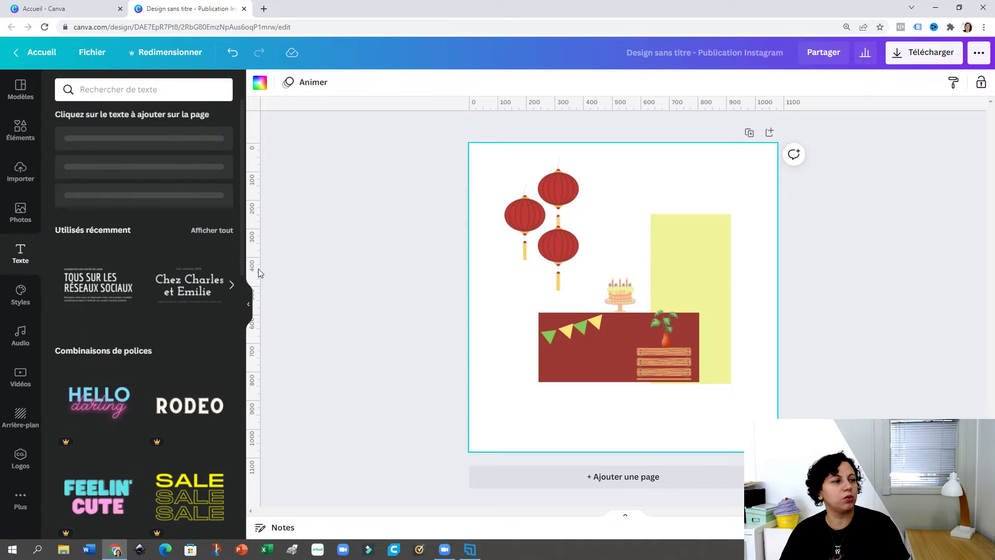
left_click(124, 147)
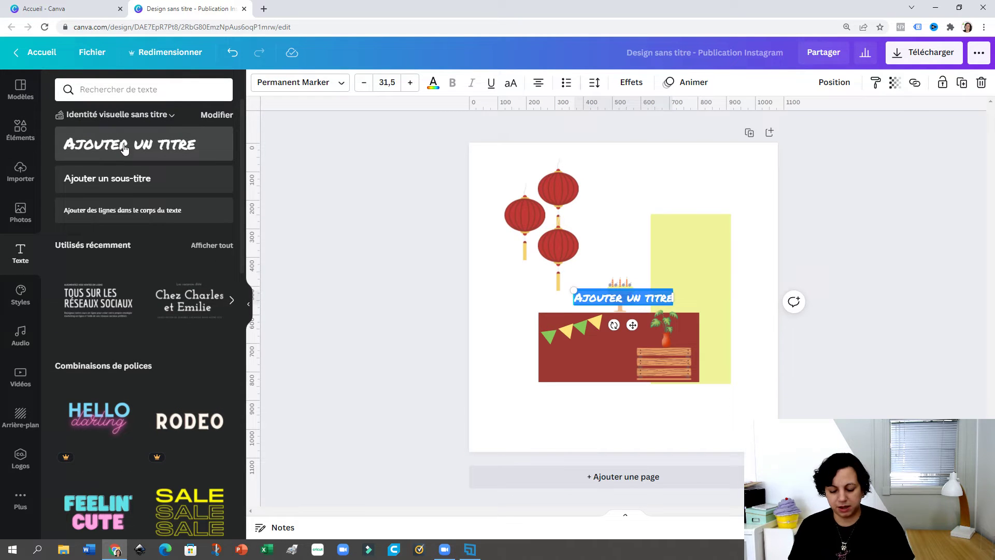
type("Marie")
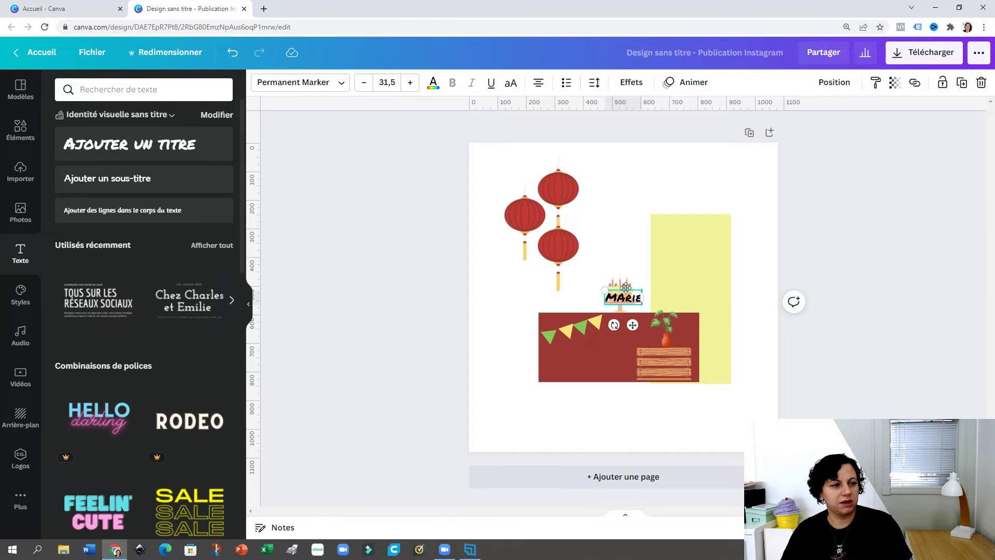
left_click_drag(626, 287, 591, 229)
right_click(613, 230)
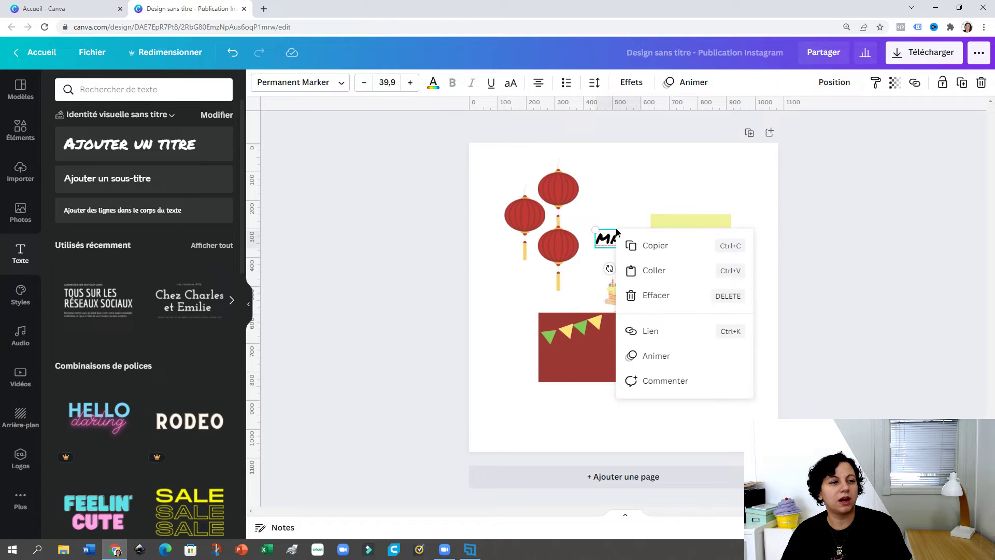
left_click(487, 154)
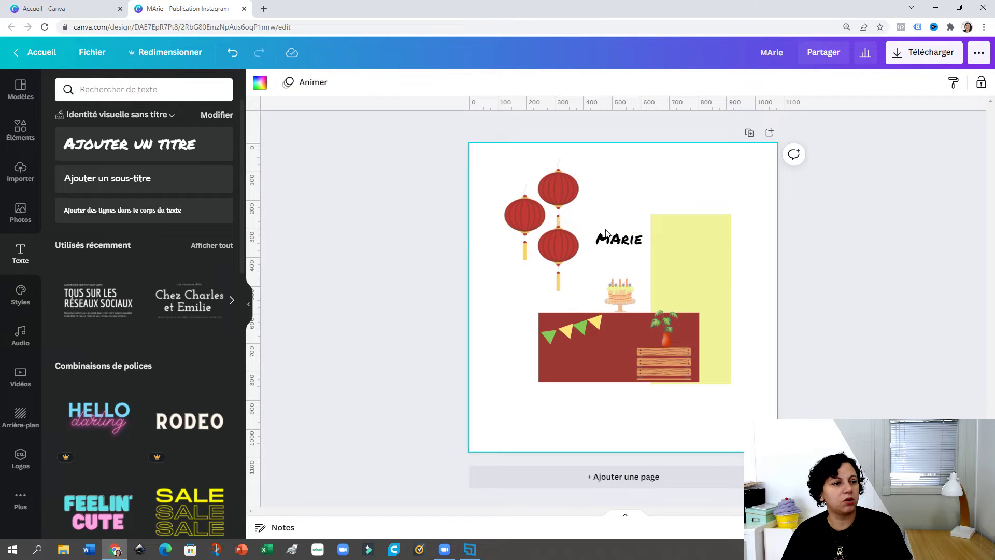
Colour the name text with the green from the document colours and set its font to Eczar SemiBold
left_click(433, 83)
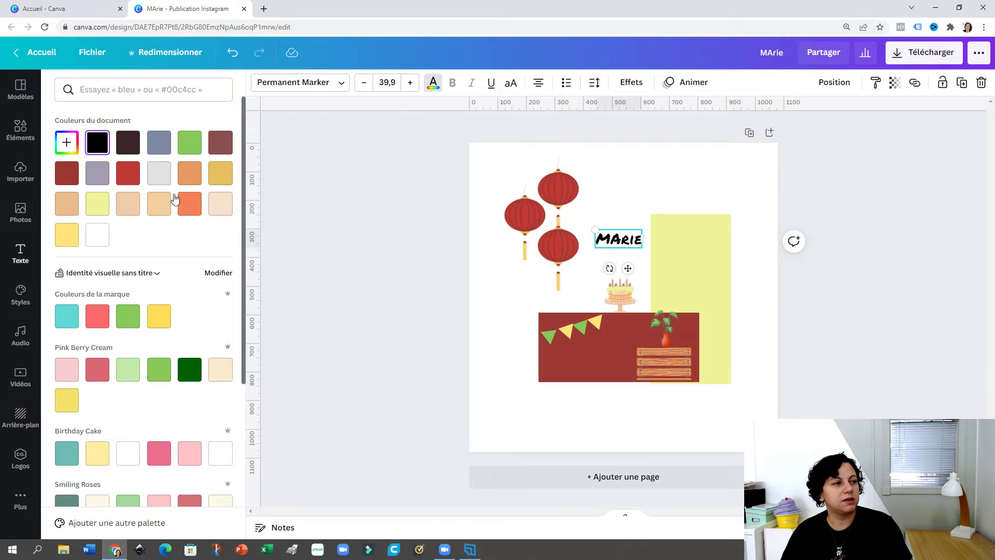
left_click(193, 143)
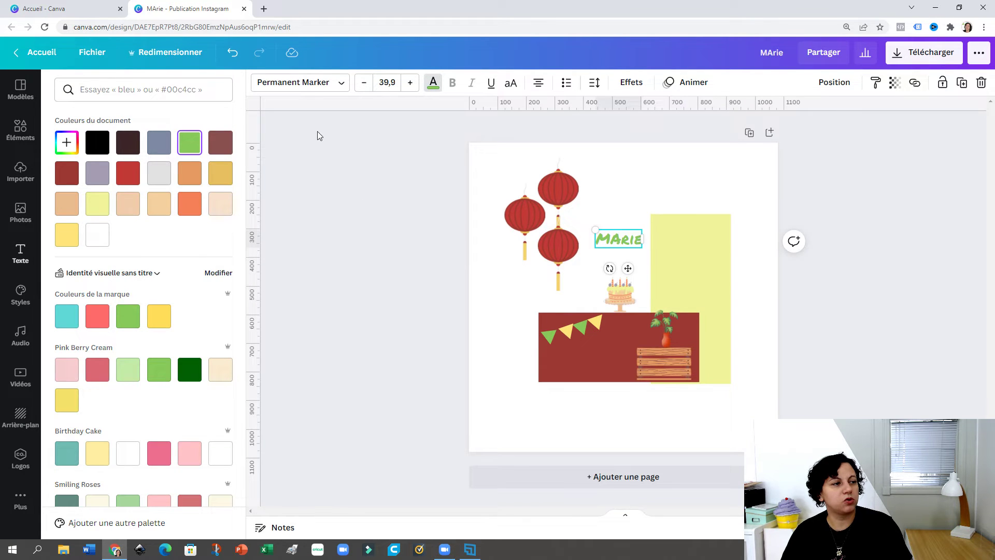
left_click(326, 83)
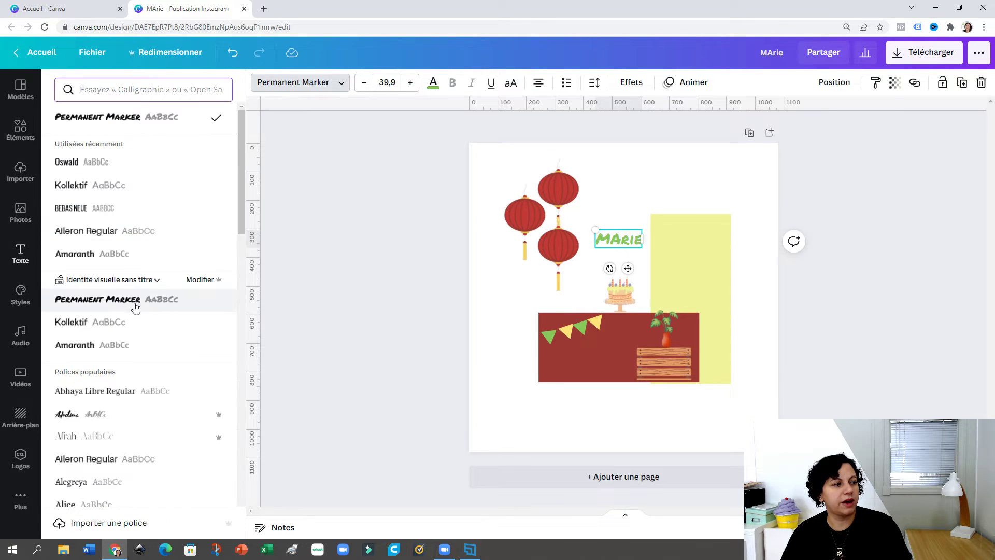
scroll(132, 321, "down", 10)
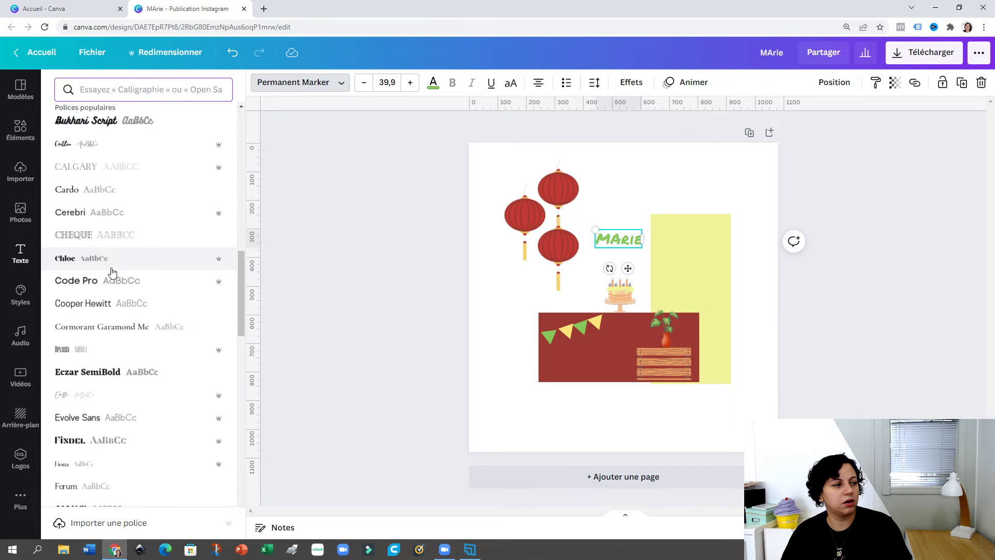
left_click(129, 377)
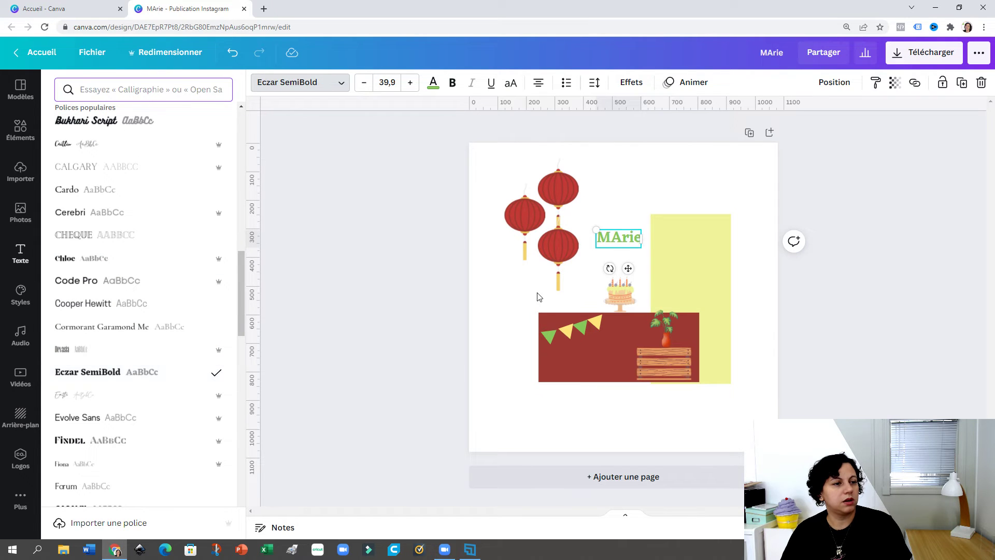
Correct the name's spelling so that only its first letter is a capital
left_click(625, 237)
double_click(627, 228)
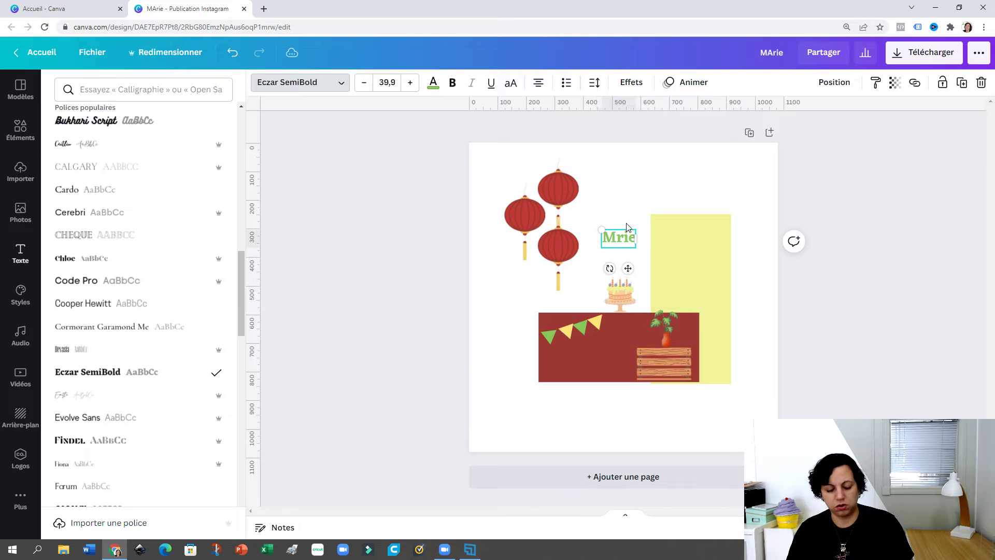
type("Marie")
key("Escape")
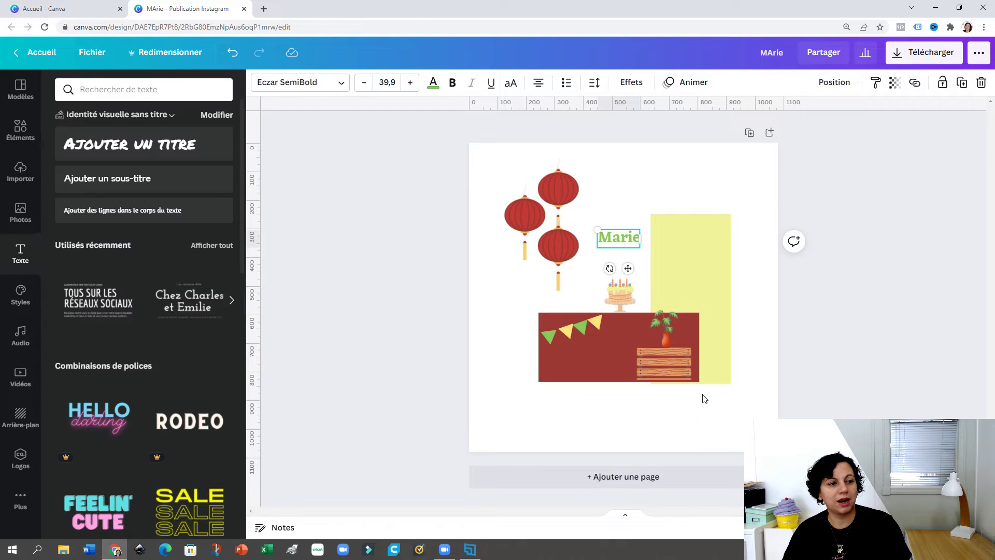
left_click(696, 433)
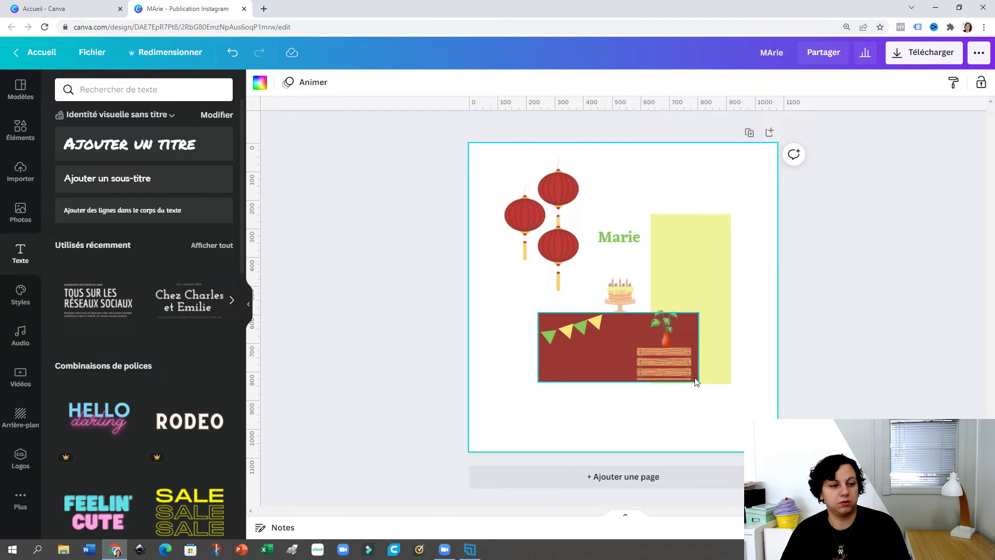
Add a second page and paste a copy of the green name from page 1 onto it
left_click(673, 477)
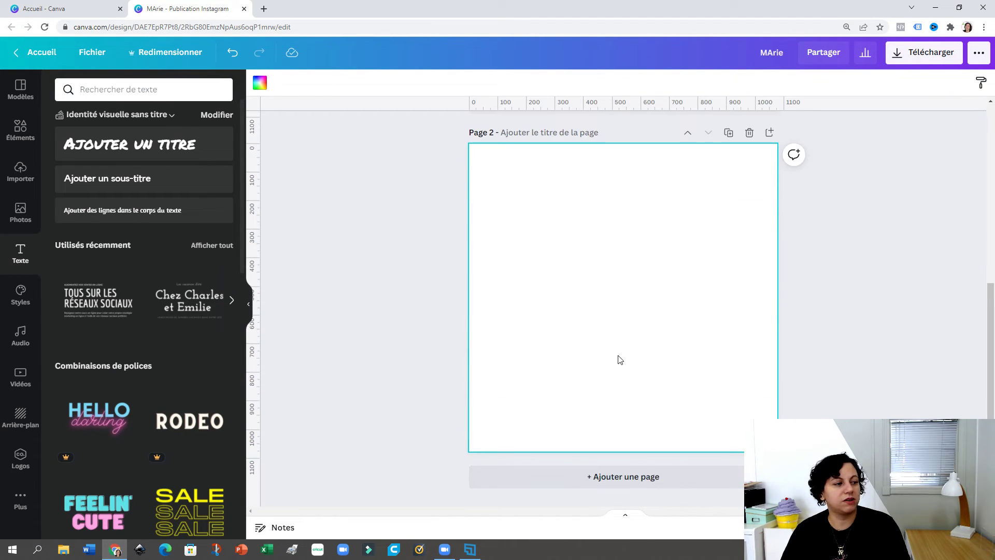
scroll(469, 323, "up", 6)
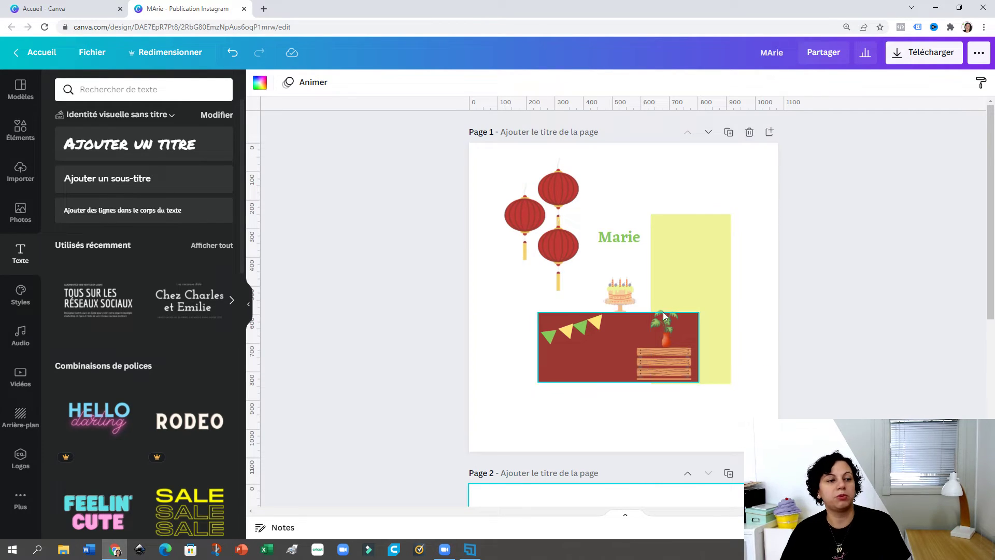
left_click(615, 237)
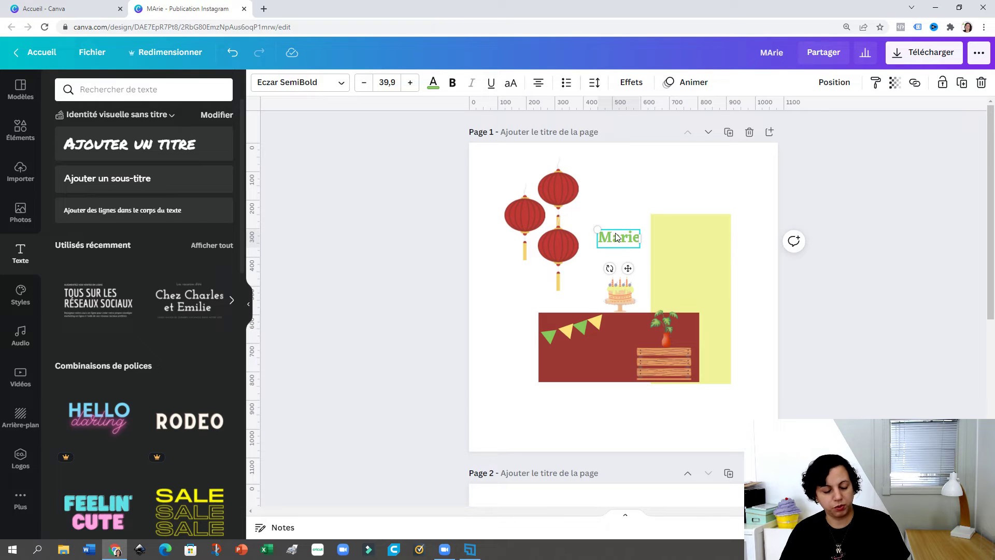
scroll(646, 280, "down", 4)
left_click(684, 395)
key("ctrl+v")
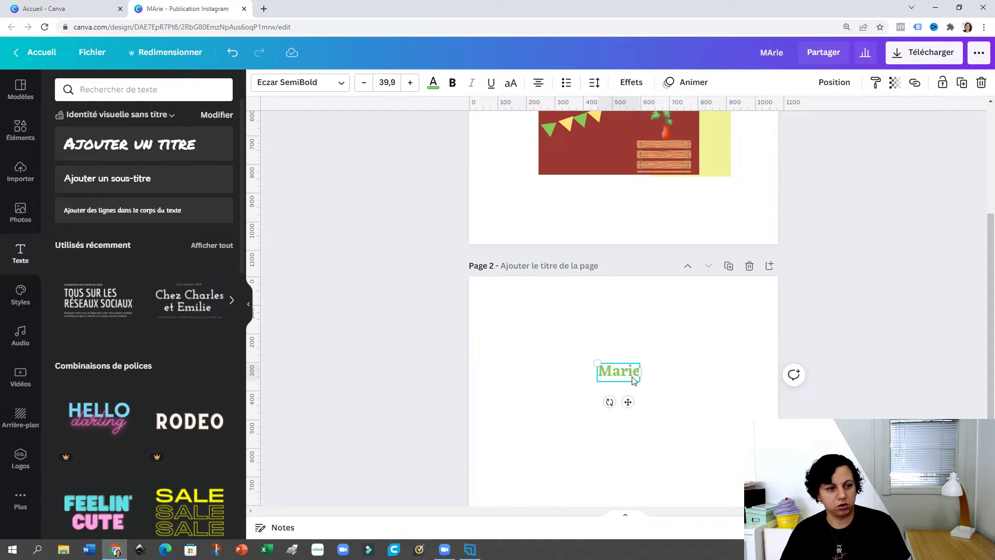
Enlarge the copied name to font size 69 and position it near the upper left corner of page 2
left_click_drag(632, 377, 539, 320)
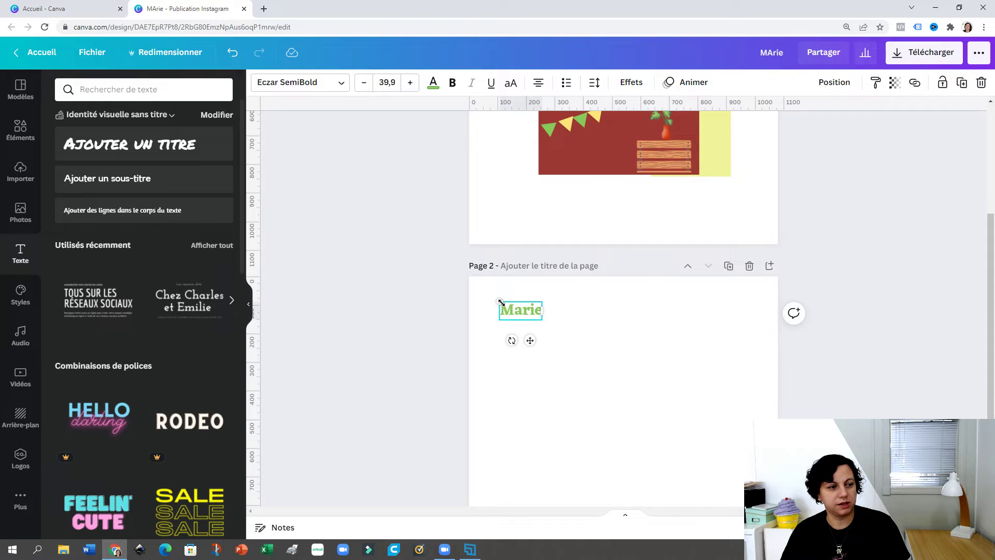
left_click_drag(487, 291, 458, 278)
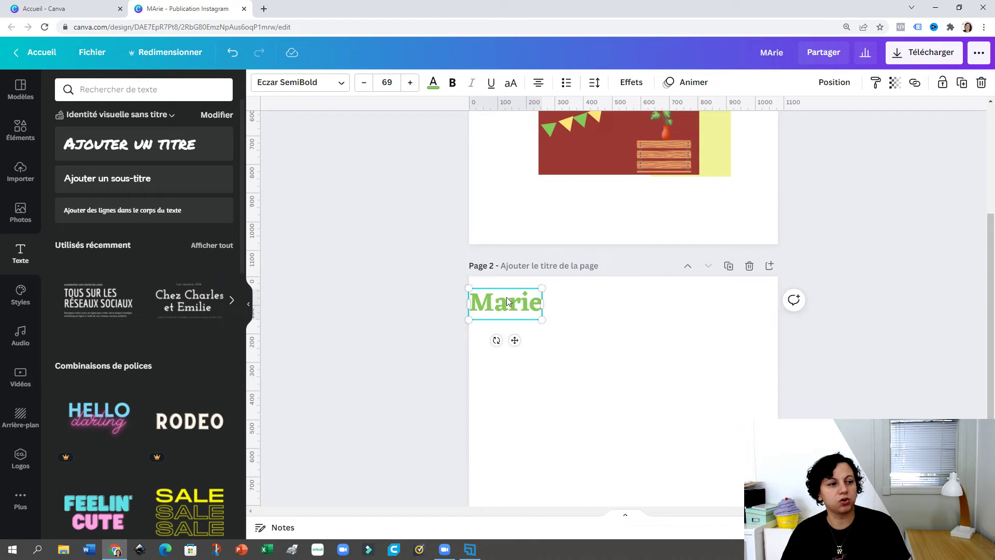
left_click_drag(507, 302, 538, 321)
left_click(633, 347)
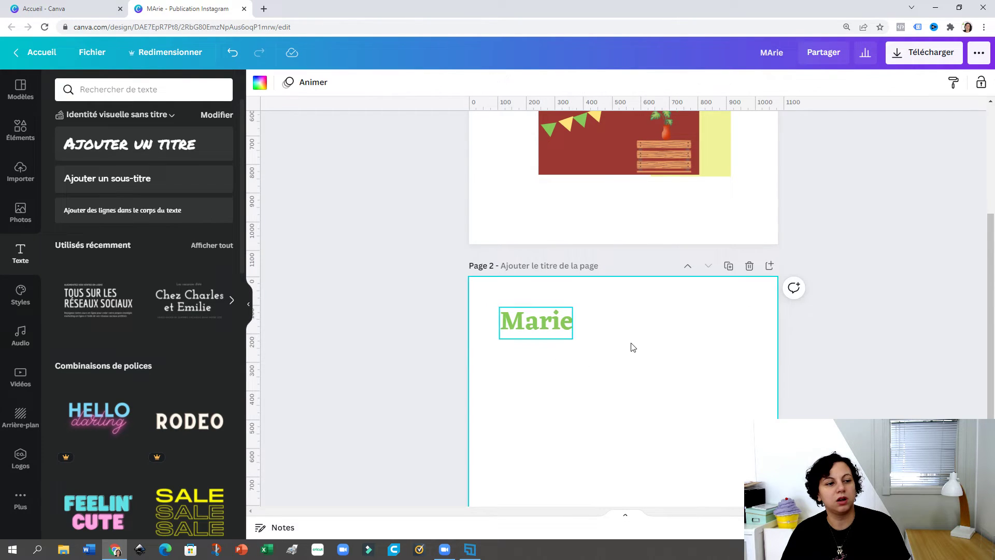
scroll(632, 346, "up", 4)
scroll(585, 343, "down", 6)
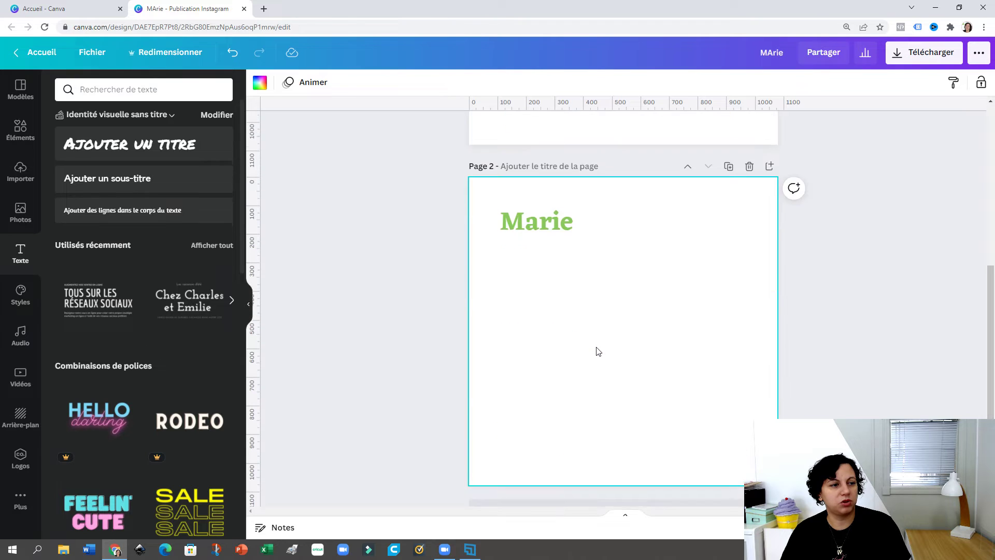
left_click(20, 210)
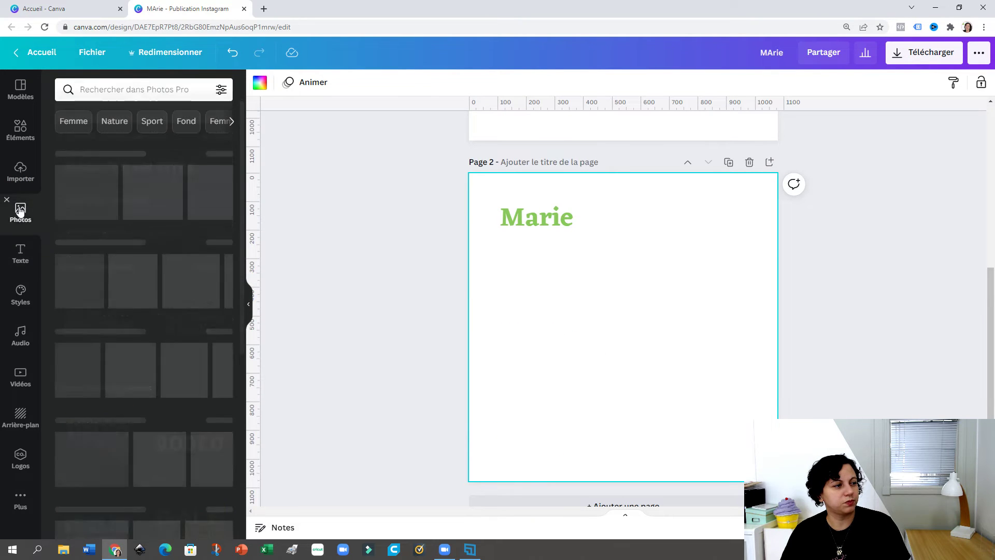
left_click(20, 254)
left_click(20, 129)
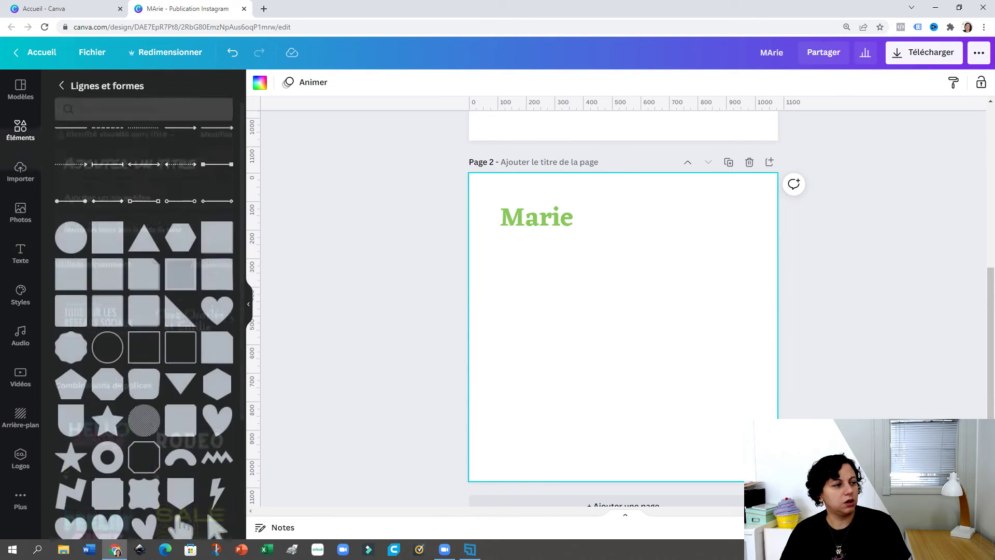
left_click(103, 235)
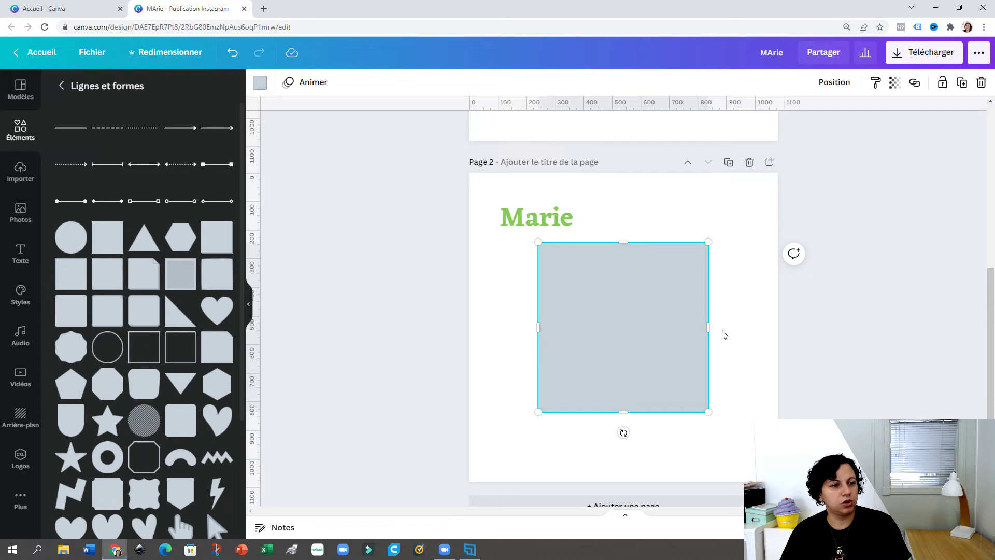
left_click_drag(655, 328, 561, 328)
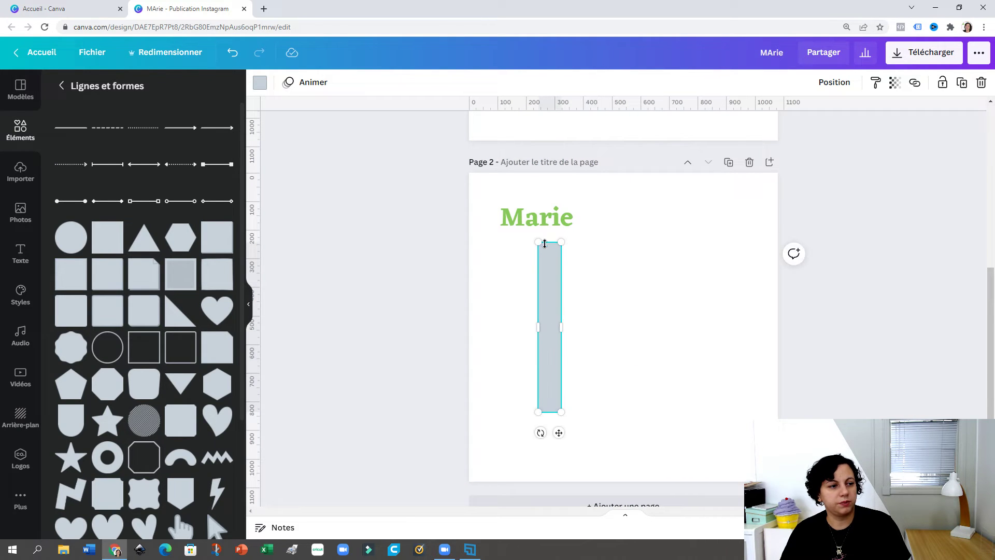
left_click_drag(559, 248, 539, 400)
key("Delete")
Add a square to page 2, shrink it to a small swatch and stack four copies in a column from the upper right corner
left_click(105, 233)
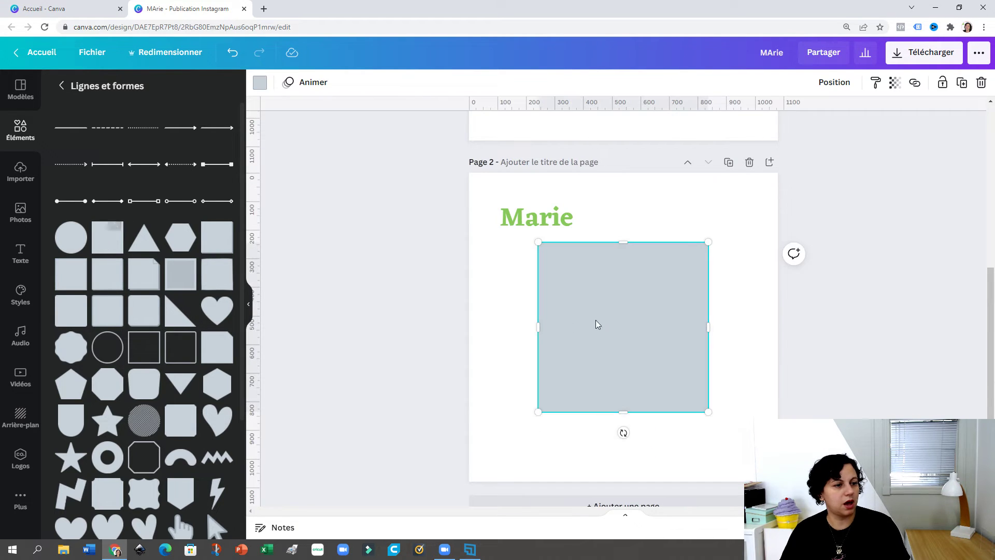
left_click_drag(707, 326, 627, 328)
left_click_drag(581, 241, 746, 297)
left_click(748, 236)
left_click_drag(748, 237, 746, 348)
left_click(746, 234)
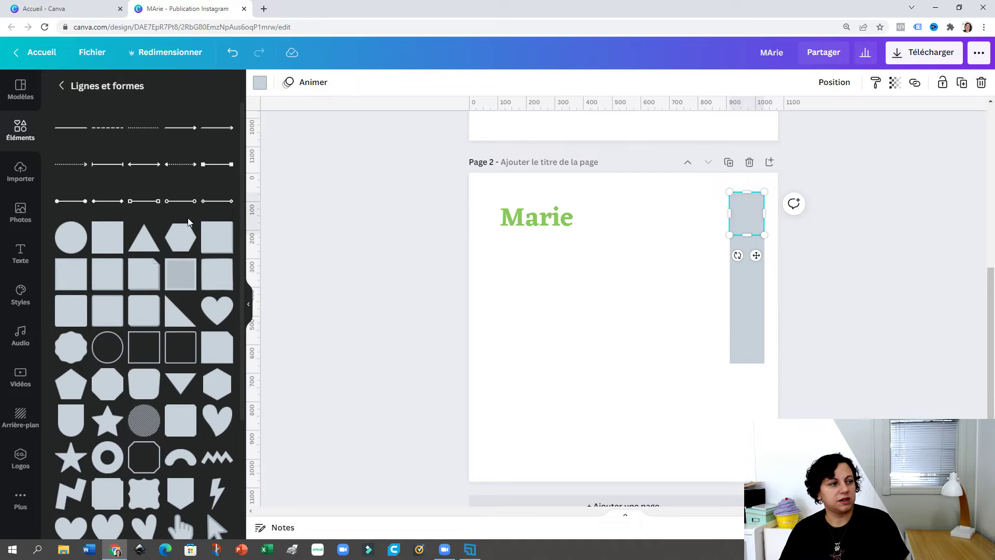
Colour the first three swatches from the top green, light yellow-green and dark red, using the document colours
left_click(256, 83)
left_click(158, 142)
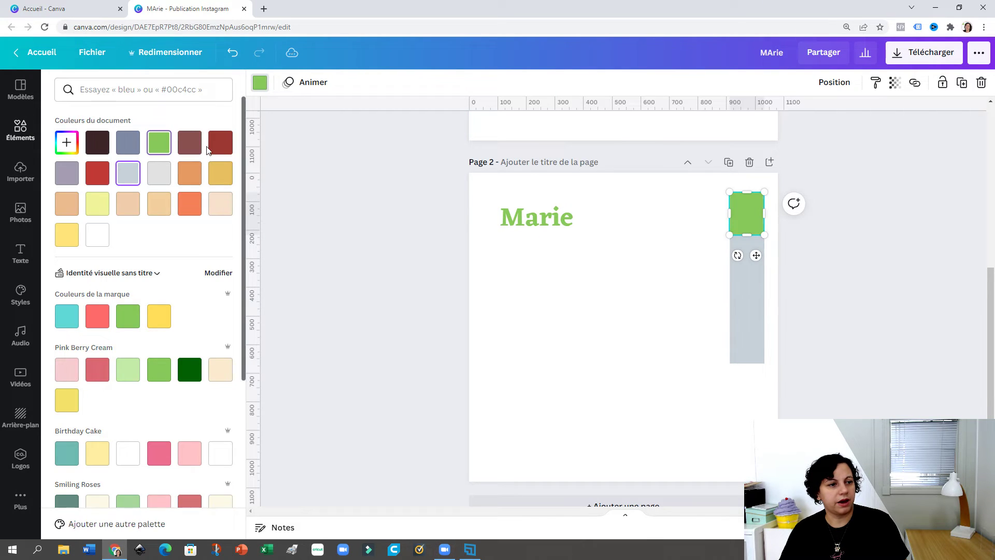
left_click(747, 258)
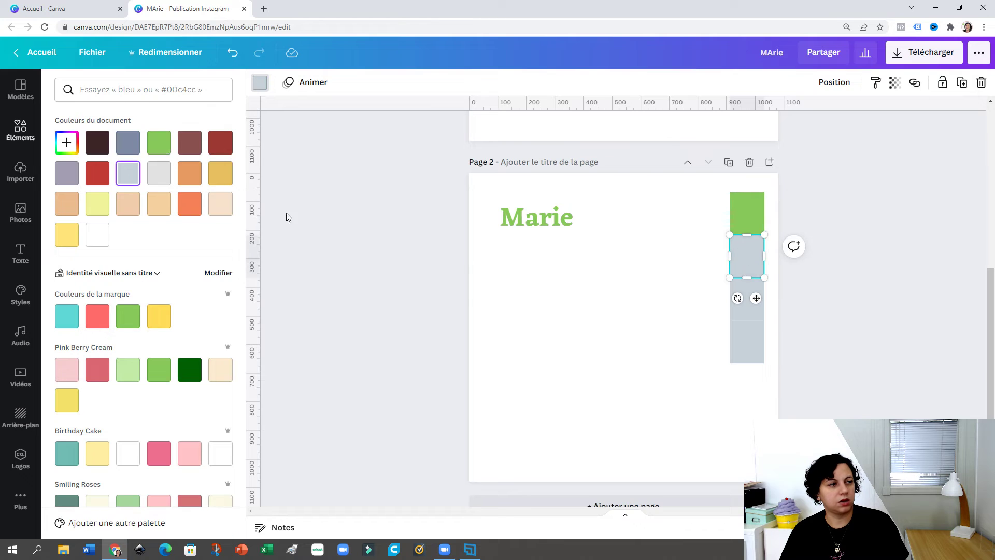
left_click(67, 234)
scroll(469, 244, "up", 6)
scroll(469, 244, "down", 4)
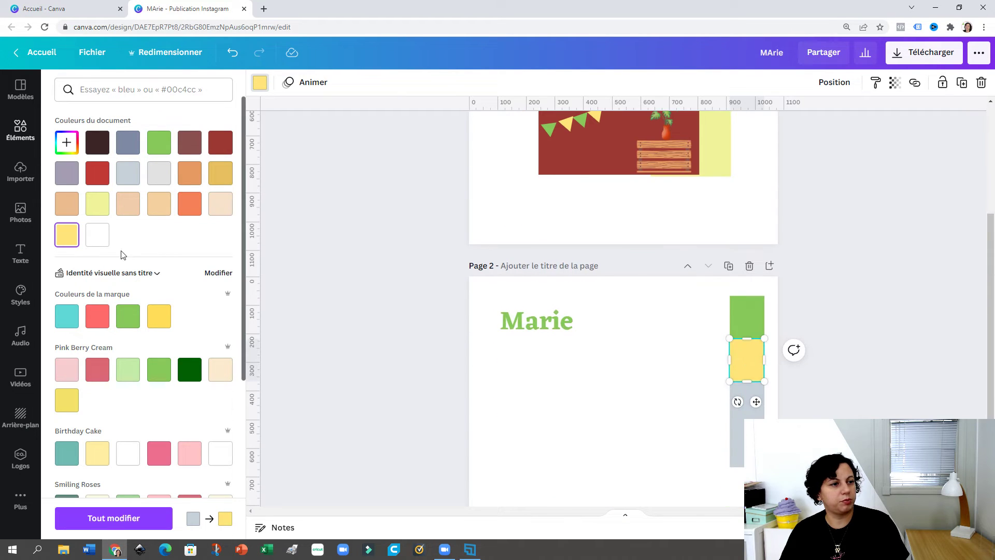
left_click(98, 203)
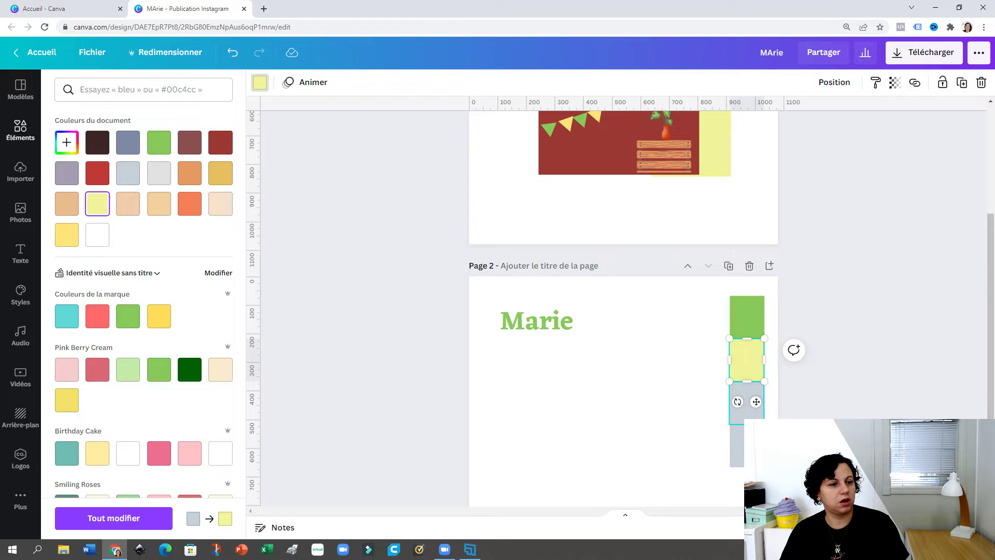
left_click(747, 412)
left_click(225, 148)
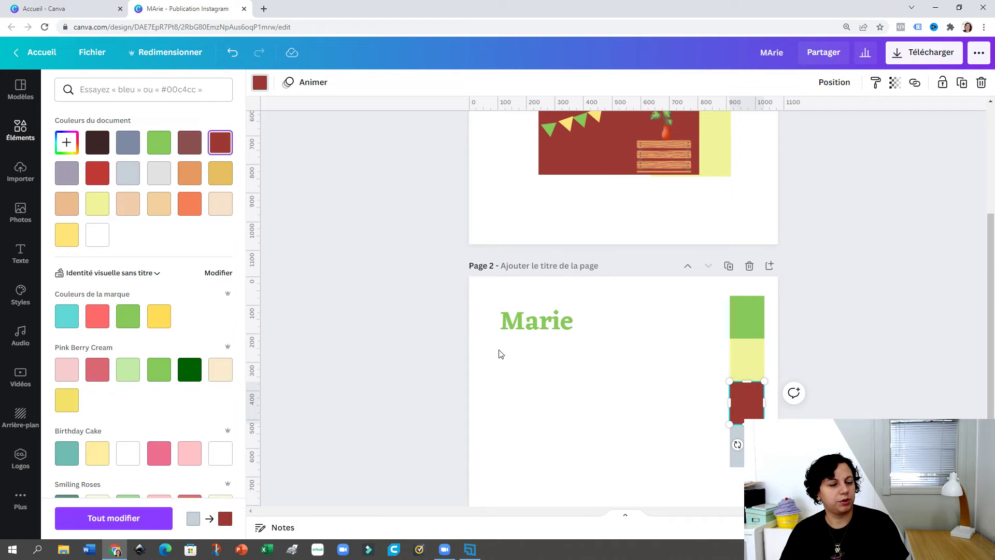
Colour the fourth swatch on page 2 light peach, using the document colours
scroll(566, 358, "up", 4)
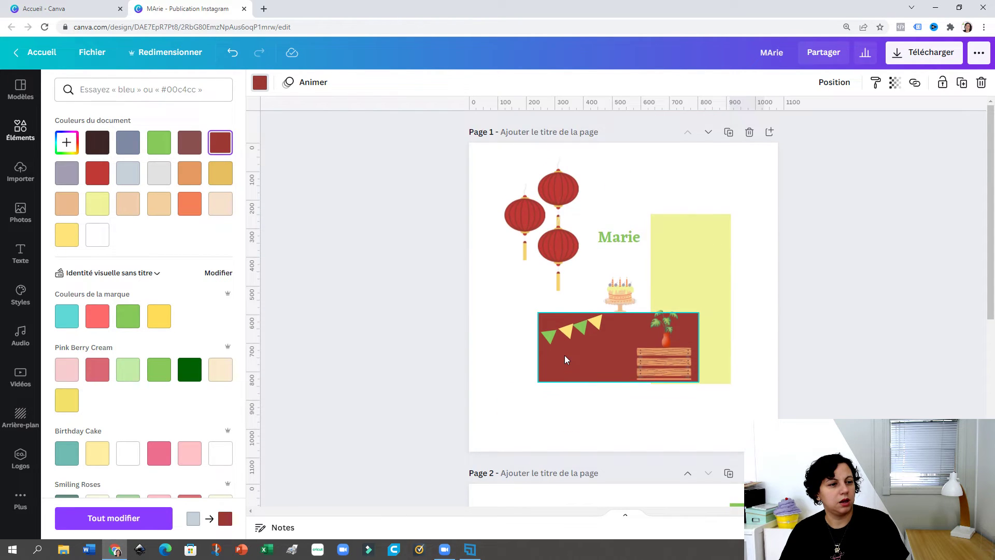
scroll(566, 359, "down", 5)
scroll(566, 359, "up", 4)
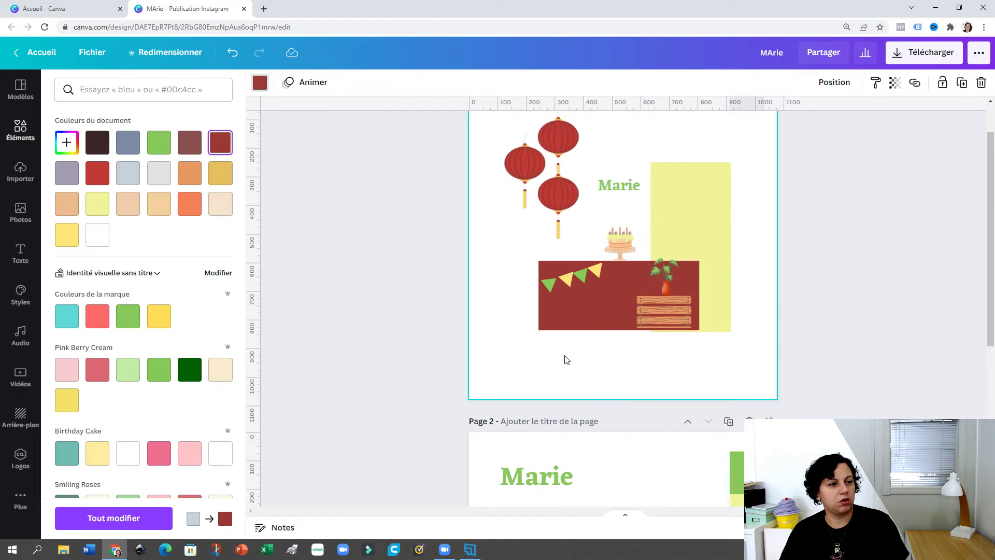
scroll(566, 359, "down", 3)
left_click(734, 438)
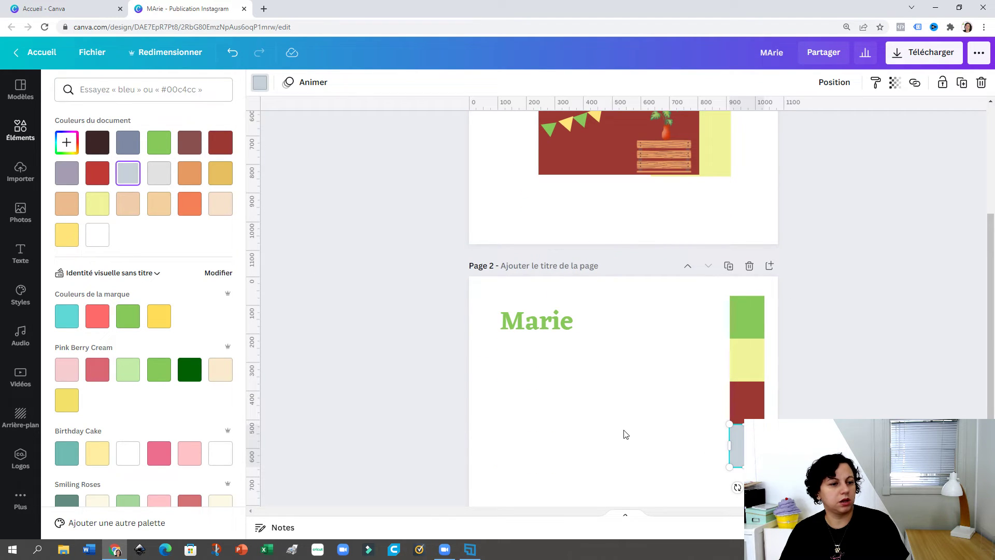
left_click(732, 437)
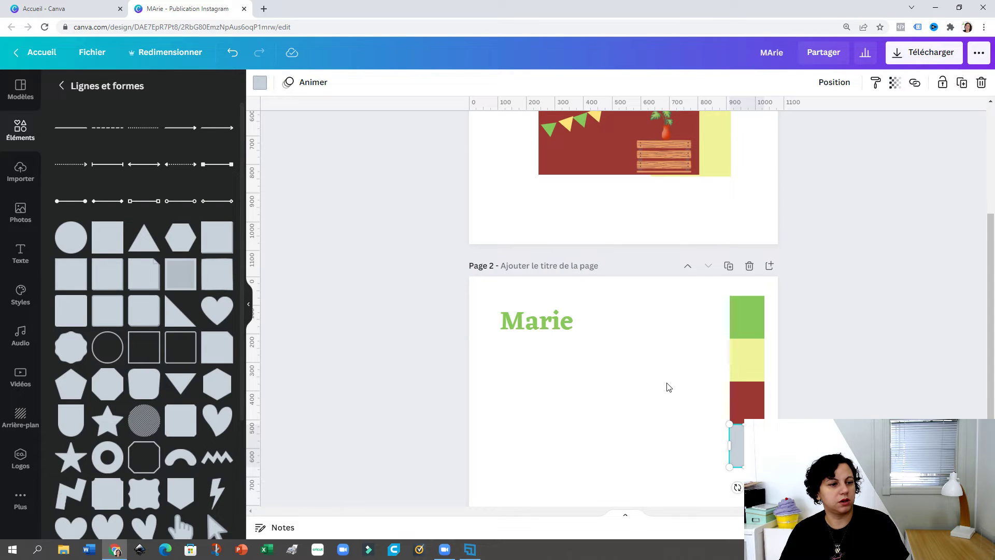
left_click(261, 84)
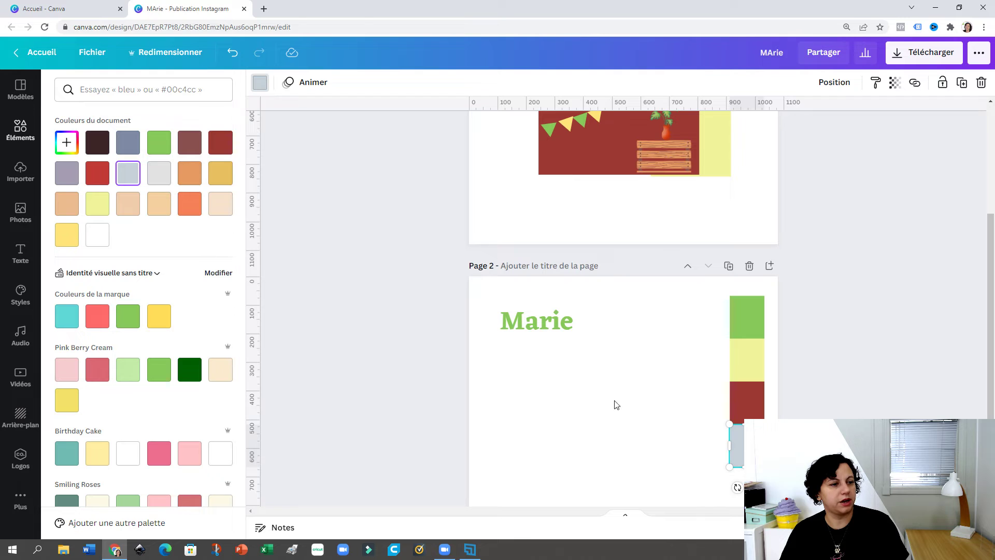
left_click(260, 83)
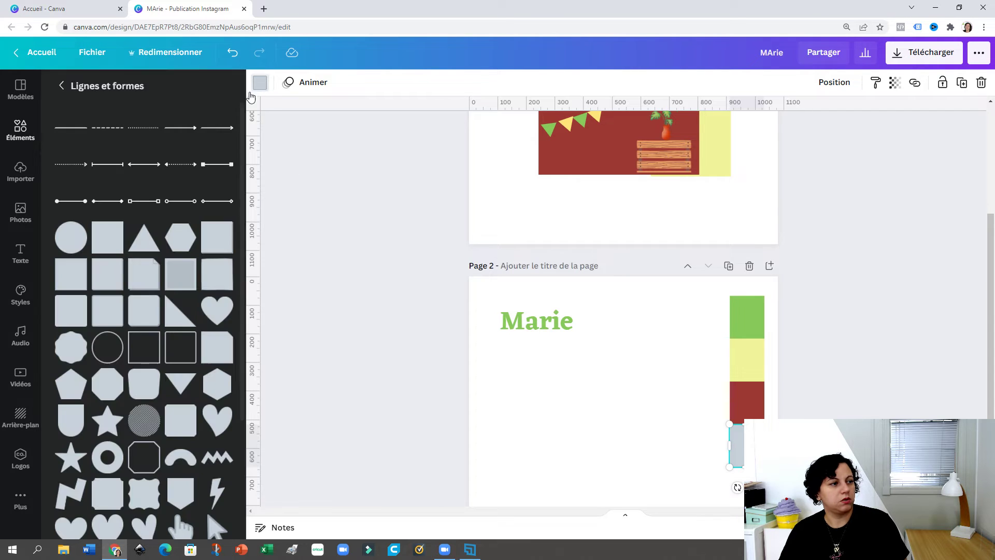
left_click(260, 83)
left_click(159, 204)
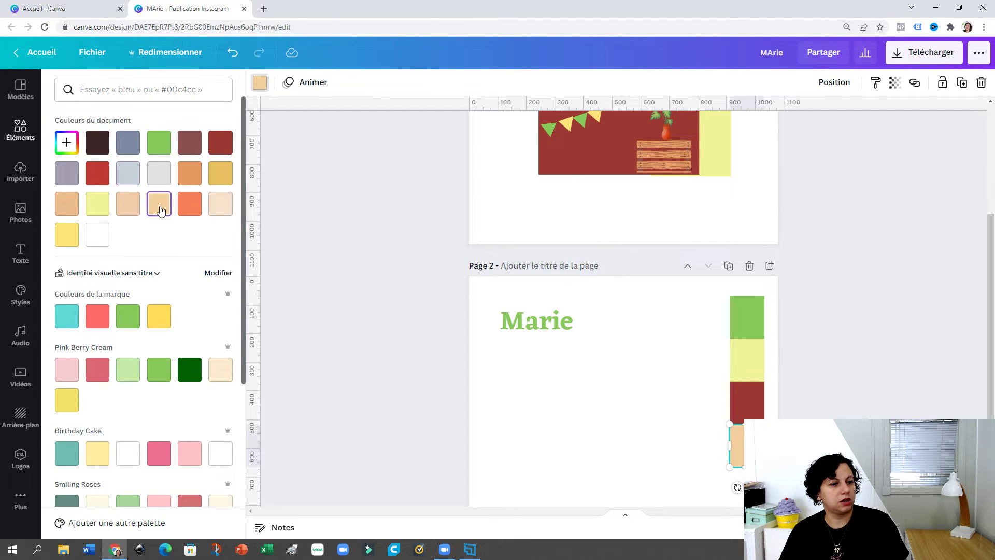
left_click(645, 440)
Group the four colour swatches on page 2 into one object
left_click_drag(711, 289, 786, 487)
left_click(854, 83)
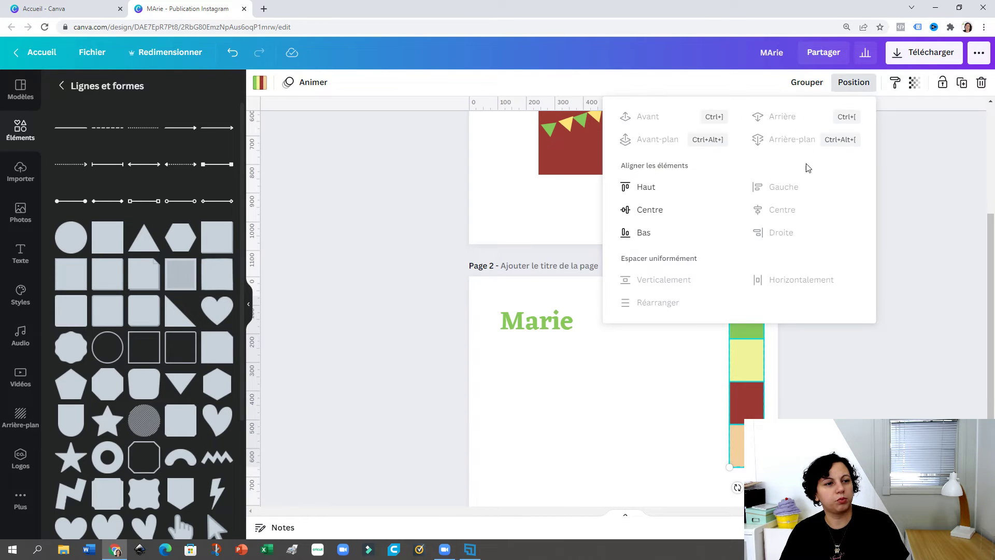
left_click(683, 391)
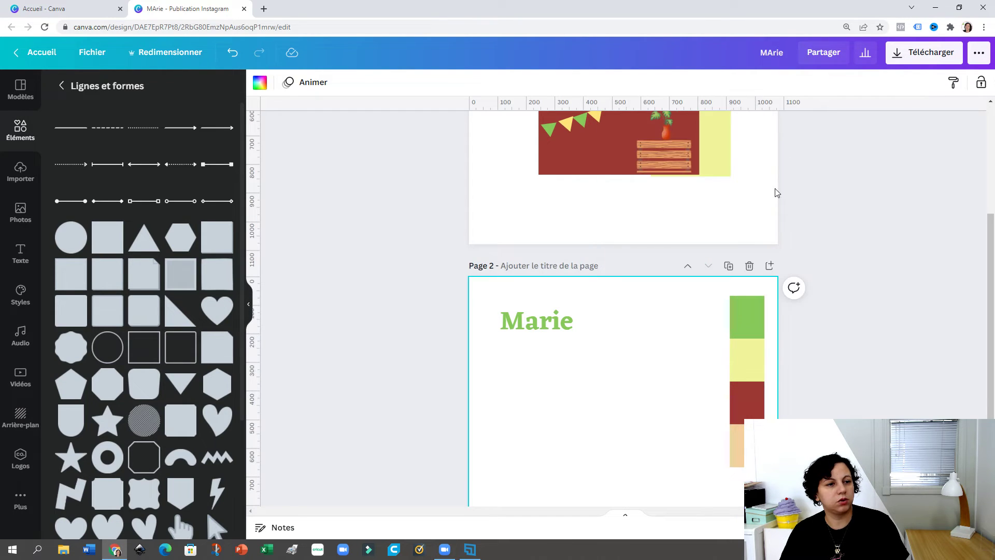
left_click_drag(714, 288, 788, 492)
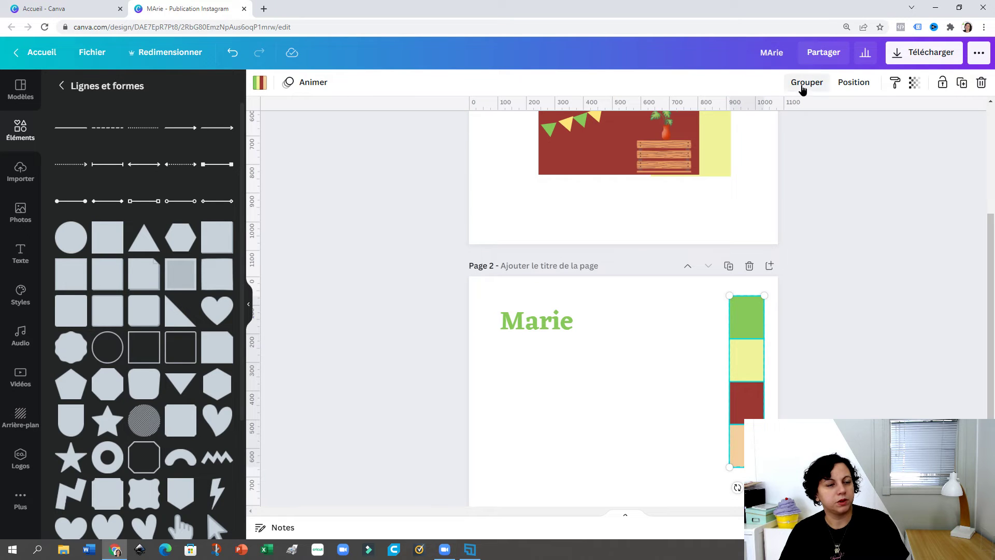
left_click(802, 83)
left_click(699, 367)
Move the potted plant and the lowest red lantern from page 1 to page 2, enlarge the plant and set them side by side
scroll(701, 363, "down", 1)
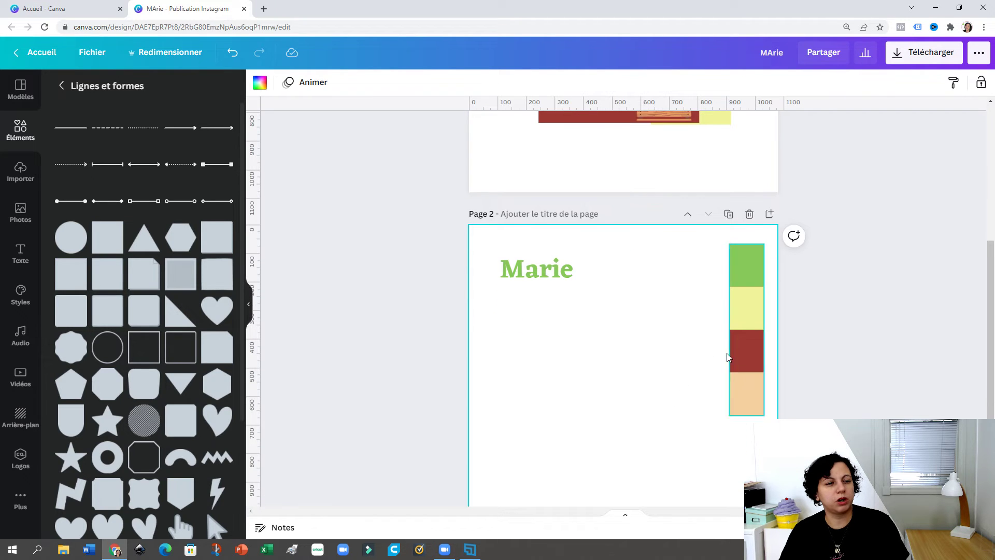
scroll(699, 383, "up", 4)
left_click(668, 285)
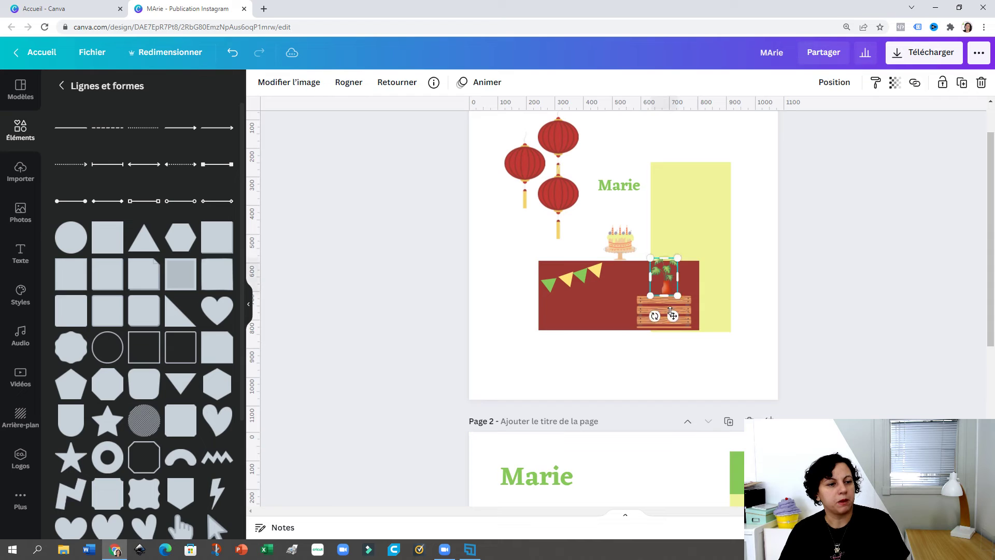
left_click_drag(670, 311, 676, 503)
scroll(646, 363, "down", 1)
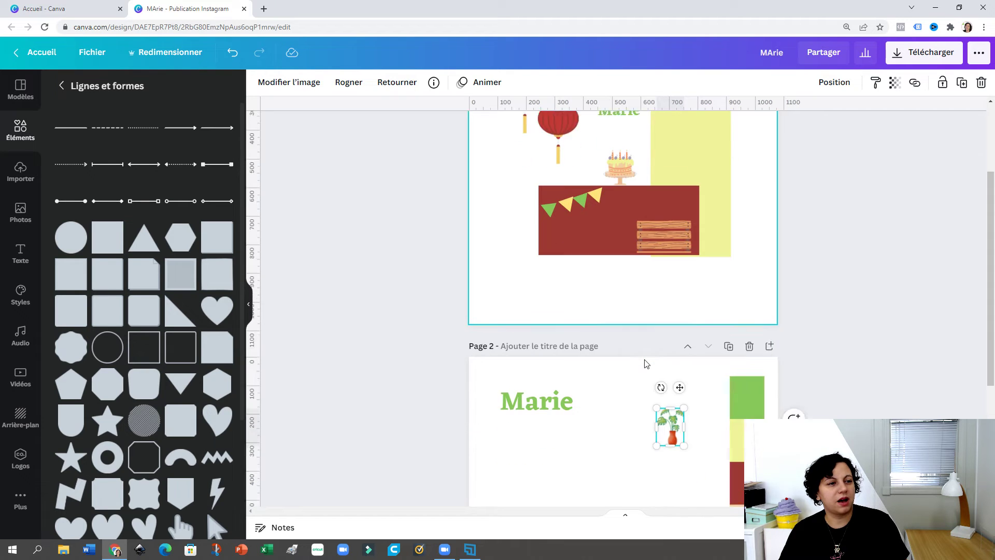
scroll(646, 364, "down", 1)
left_click_drag(656, 379, 628, 344)
left_click_drag(661, 400, 662, 477)
scroll(637, 379, "up", 3)
left_click_drag(590, 311, 538, 357)
Search the elements for "bois", add the light wooden plank to page 2, shrink it and place it under the lantern
left_click(22, 127)
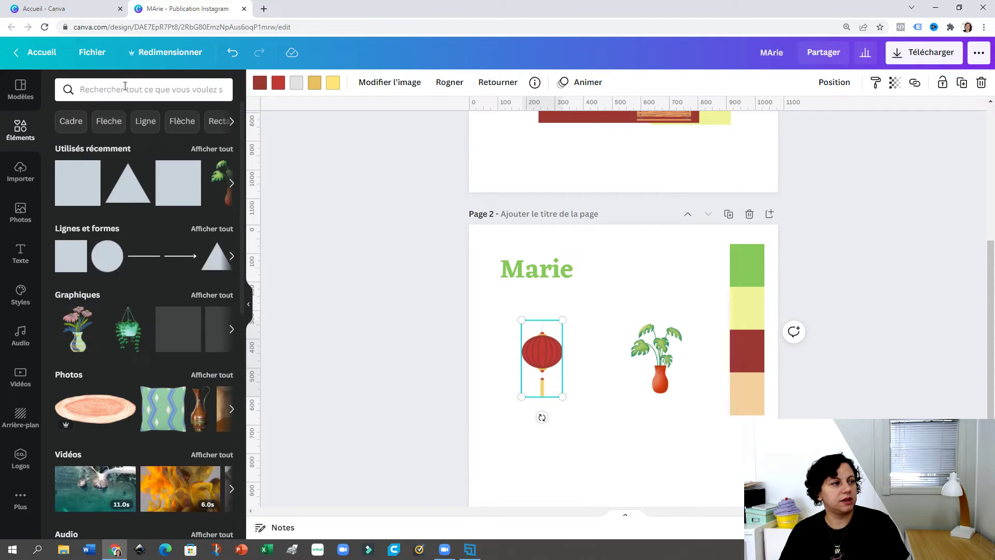
left_click(124, 82)
type("bois")
key("Return")
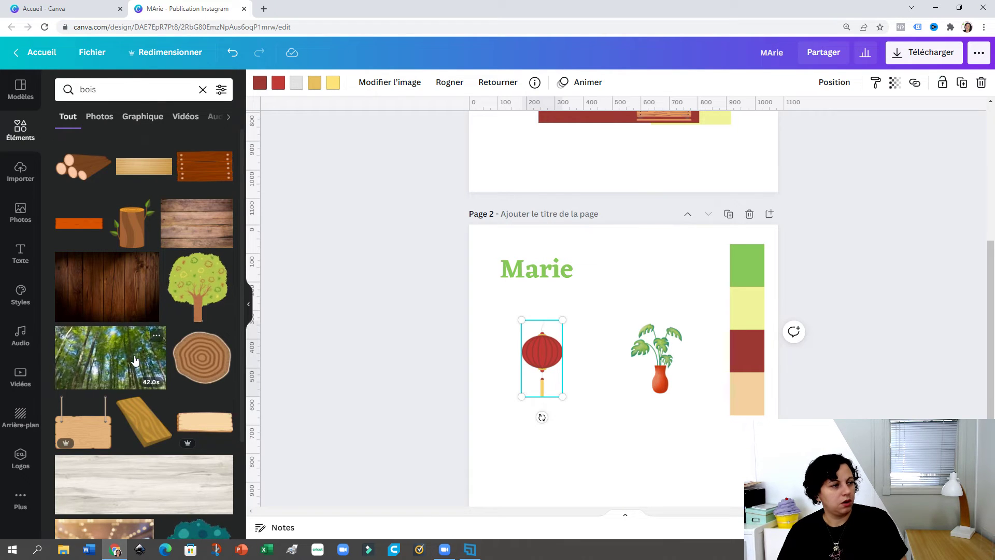
left_click(136, 167)
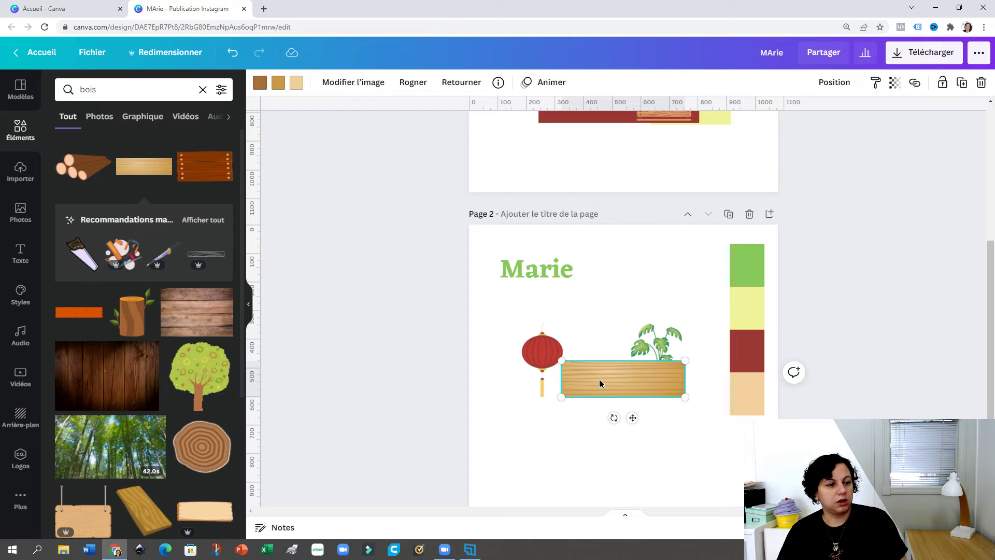
left_click_drag(598, 383, 539, 440)
left_click_drag(623, 454, 543, 445)
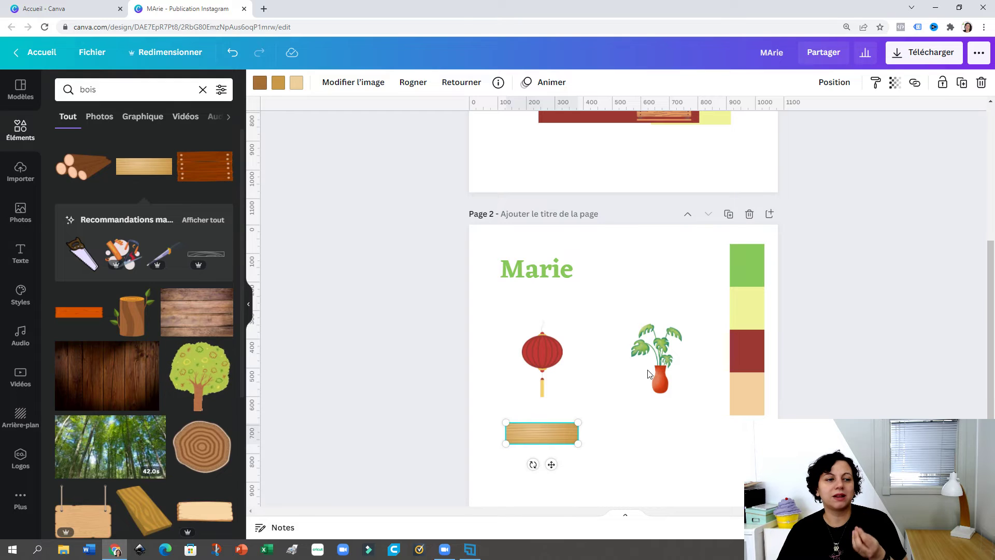
Shift the plant on page 2 closer to the lantern and centre the name above the two graphics
left_click(649, 373)
left_click_drag(649, 373, 625, 374)
left_click_drag(558, 264, 612, 263)
left_click(565, 442)
scroll(565, 441, "up", 2)
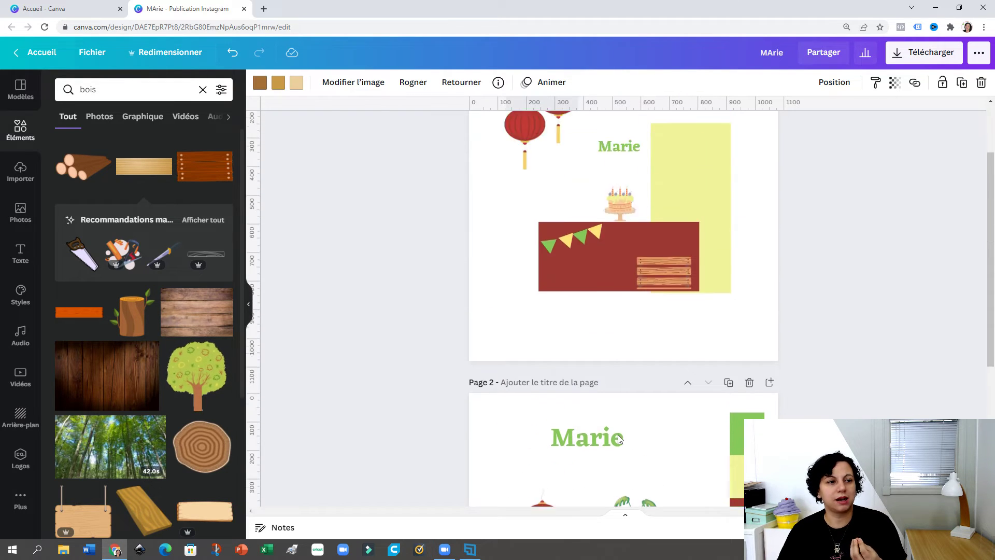
scroll(566, 440, "down", 2)
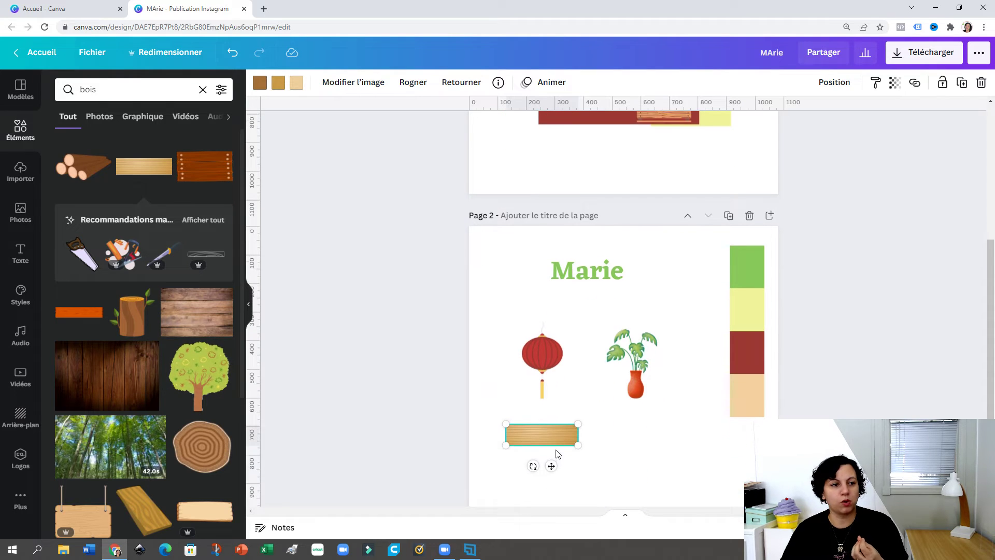
scroll(557, 451, "up", 4)
left_click(663, 316)
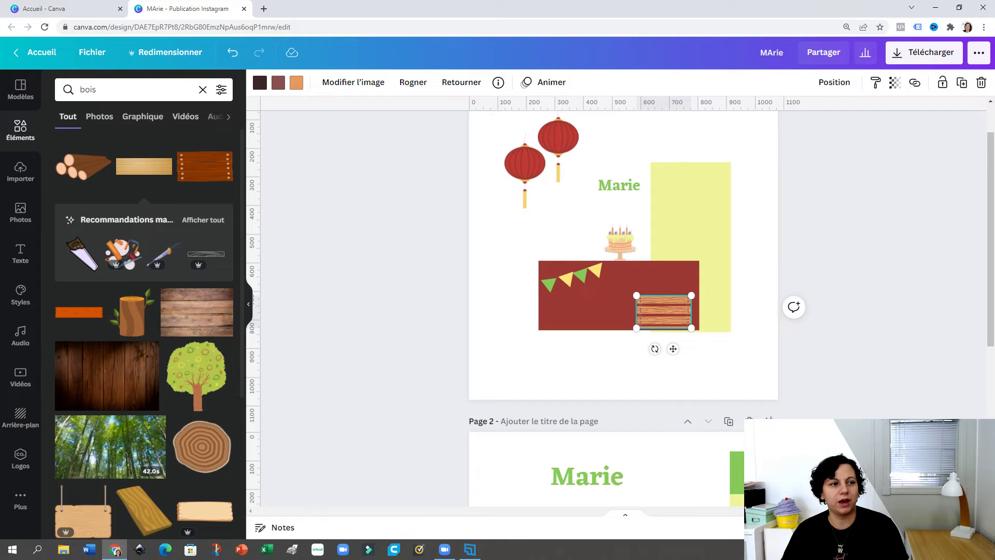
scroll(612, 406, "down", 5)
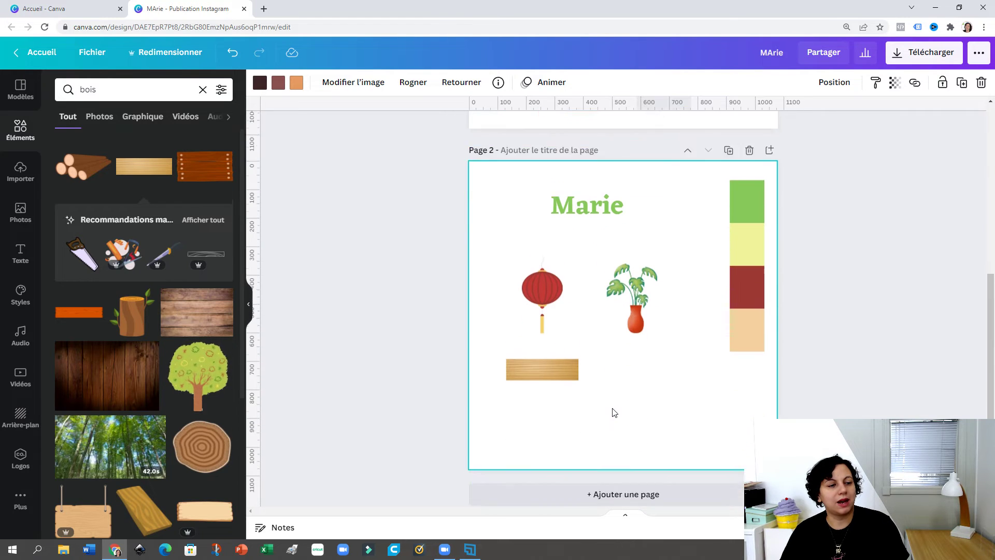
left_click(701, 404)
Search the elements for "chinois", add the red dragon to page 1, shrink it and place it on the upper part of the yellow-green panel
scroll(679, 407, "up", 5)
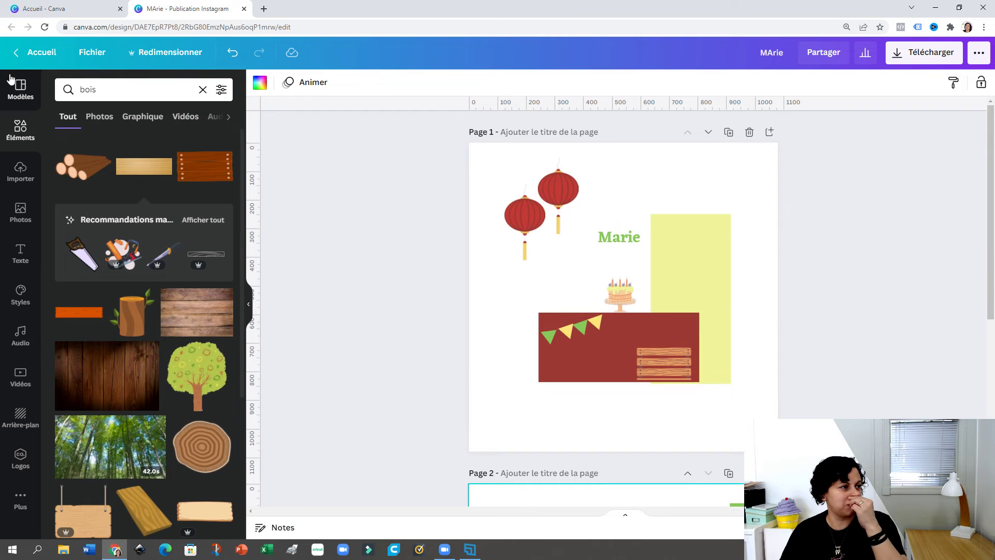
left_click(129, 89)
type("n")
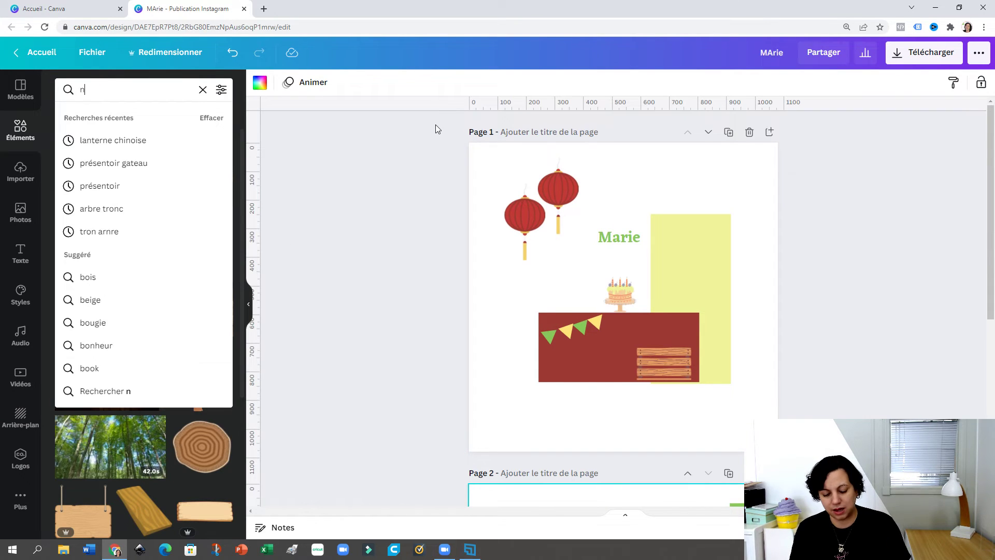
key("BackSpace")
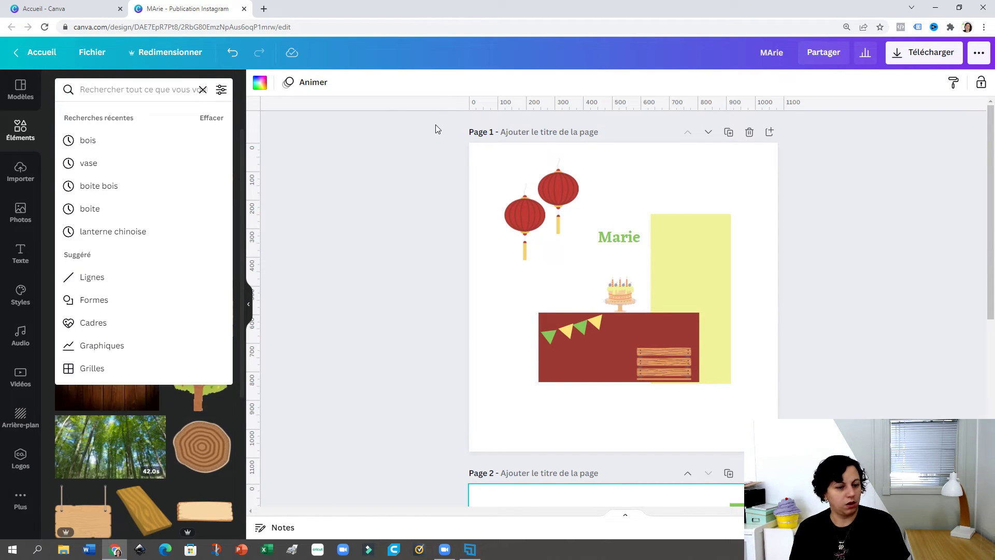
type("chinois")
key("Return")
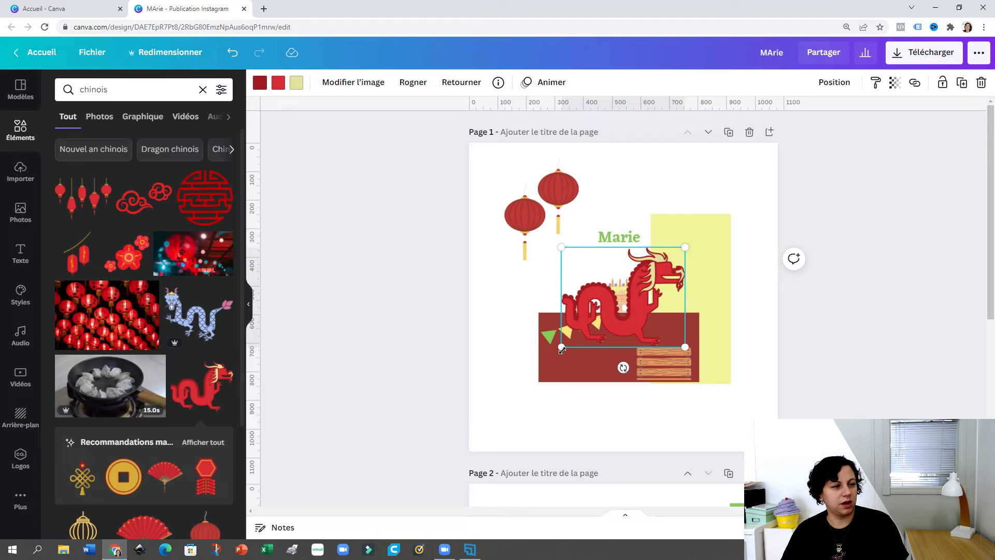
left_click_drag(561, 347, 697, 259)
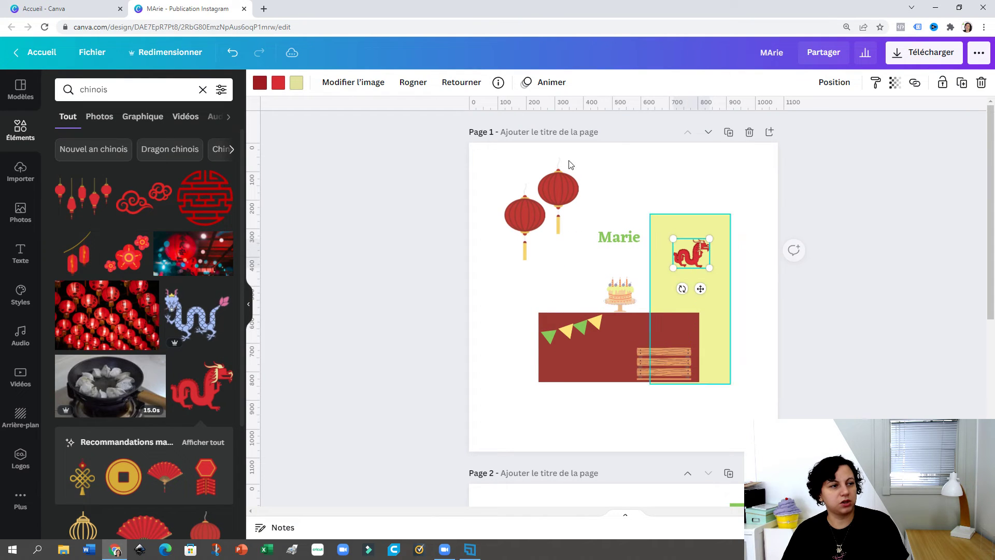
Flip the dragon horizontally, enlarge it slightly and centre it across the width of the yellow-green panel
left_click(426, 84)
left_click(305, 82)
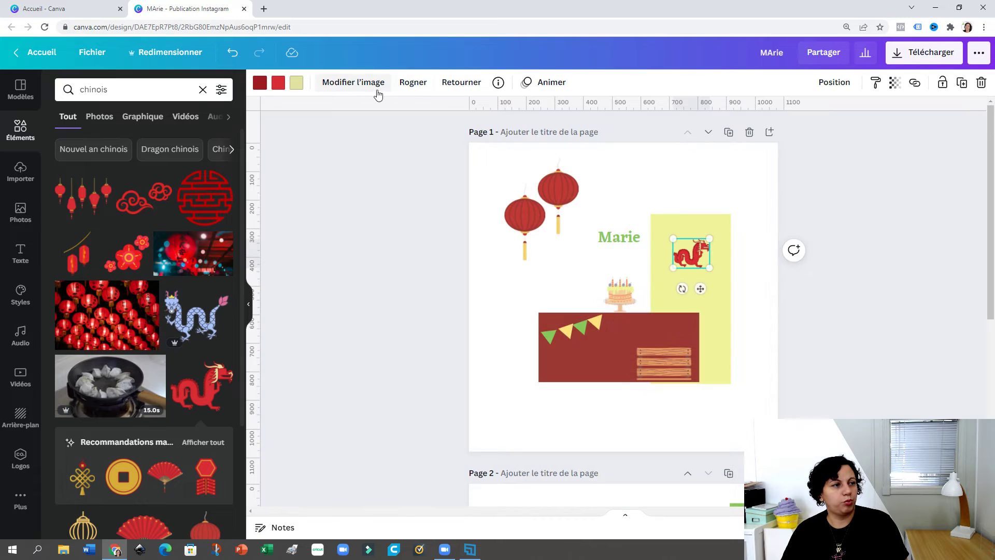
left_click(448, 85)
left_click(466, 118)
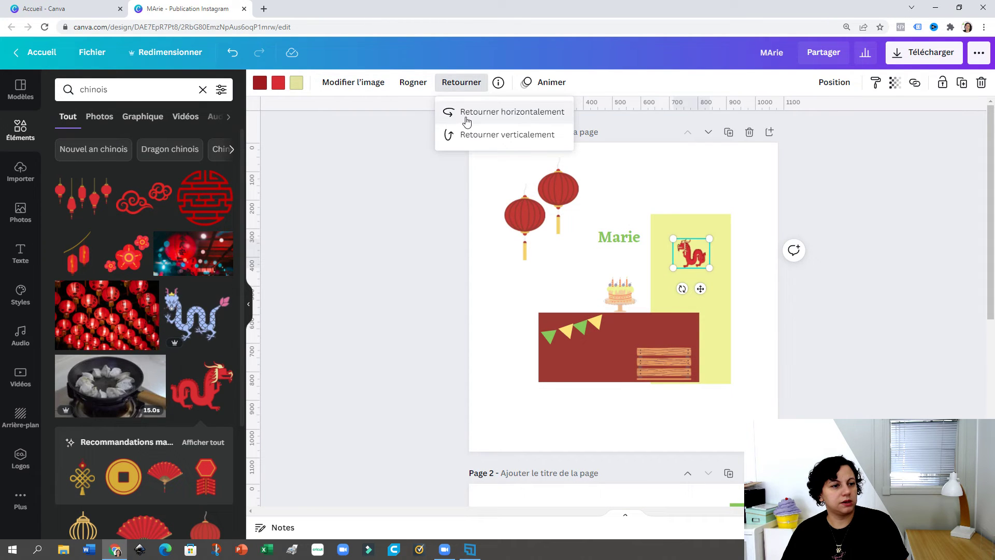
left_click(278, 85)
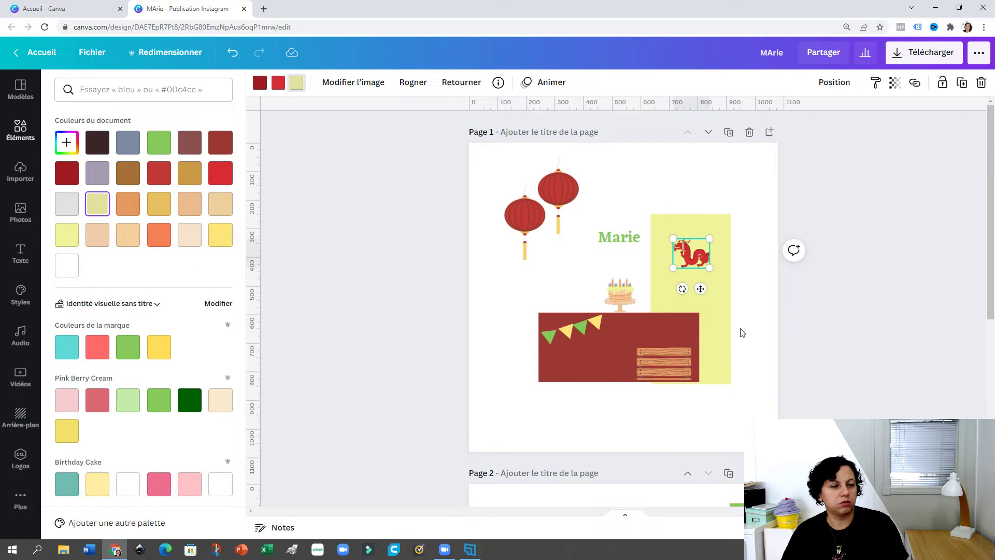
left_click(717, 340)
left_click(691, 248)
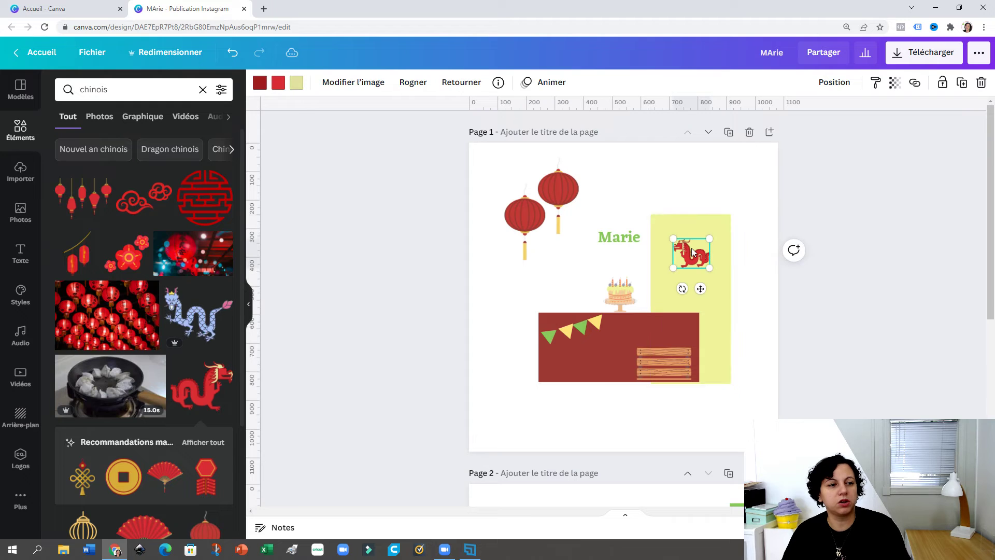
left_click_drag(672, 238, 662, 234)
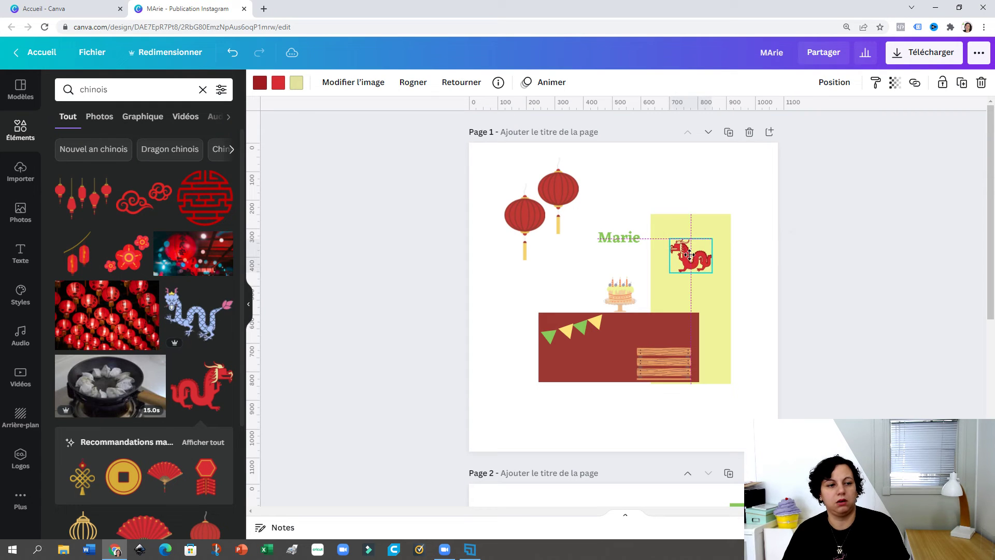
Paste a copy of the dragon onto page 2, enlarge it and place it below the plant
scroll(691, 254, "down", 5)
scroll(691, 258, "down", 2)
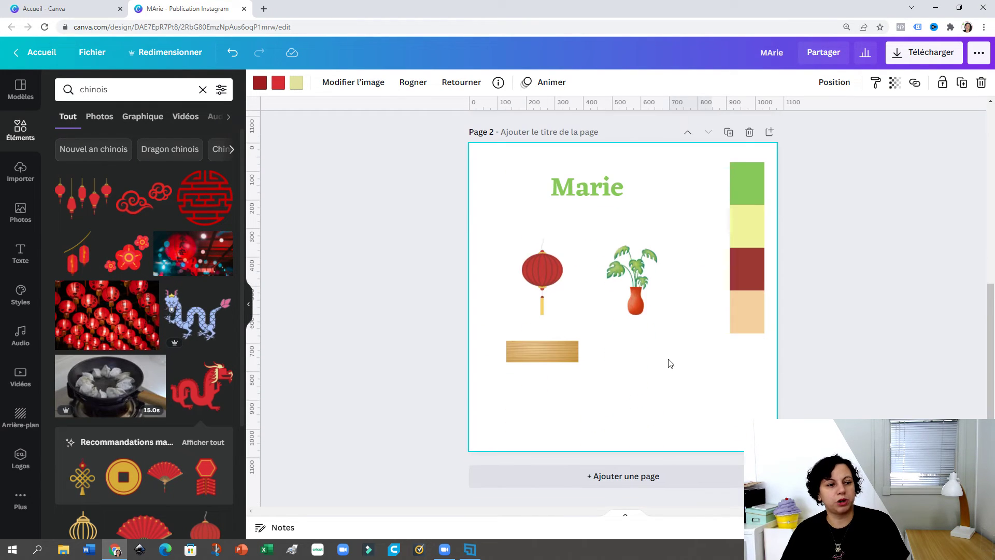
left_click(672, 361)
key("ctrl+v")
left_click_drag(691, 266, 698, 392)
Space out the plank, lantern and plant on page 2, and enlarge the name above them to font size 107
left_click_drag(559, 356, 557, 379)
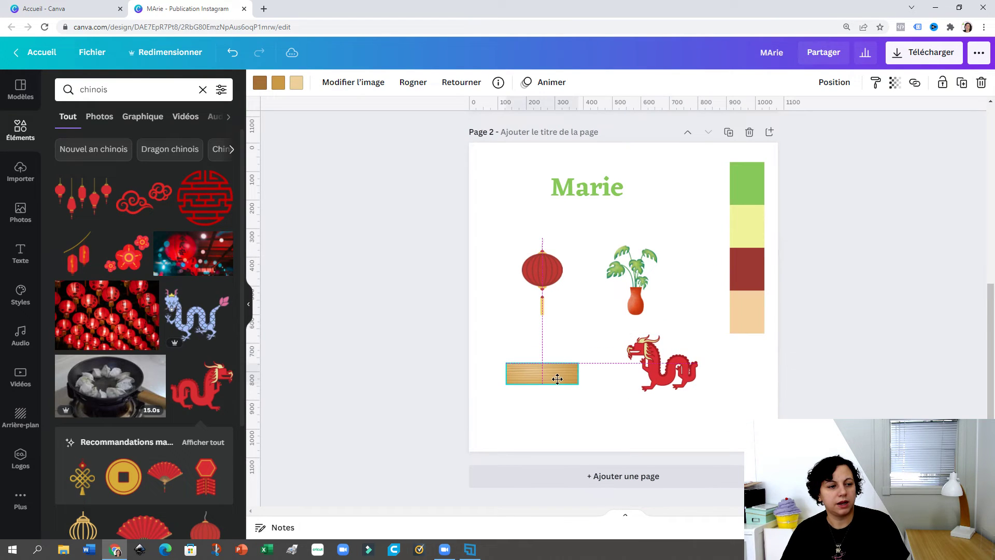
left_click_drag(540, 279, 531, 272)
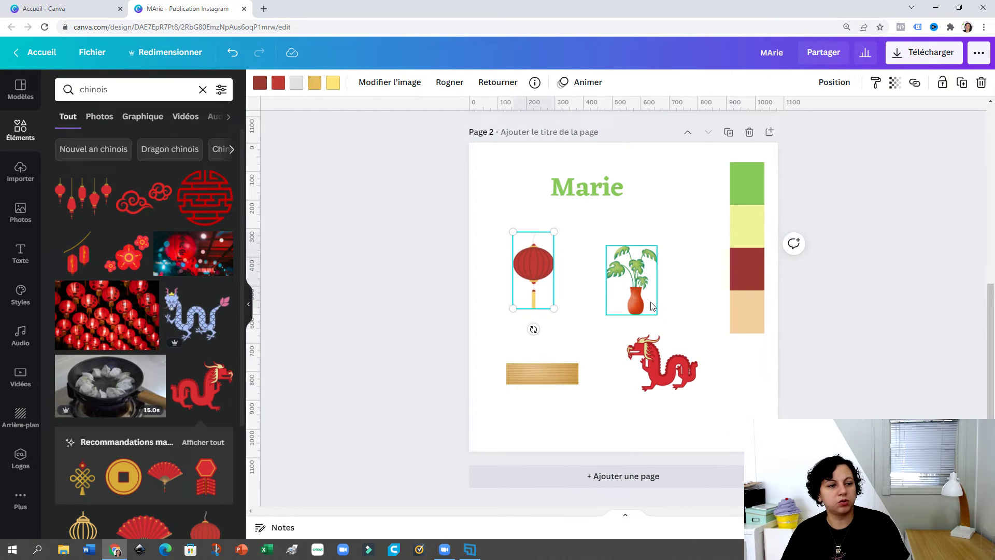
left_click_drag(641, 302, 646, 285)
left_click_drag(585, 187, 627, 211)
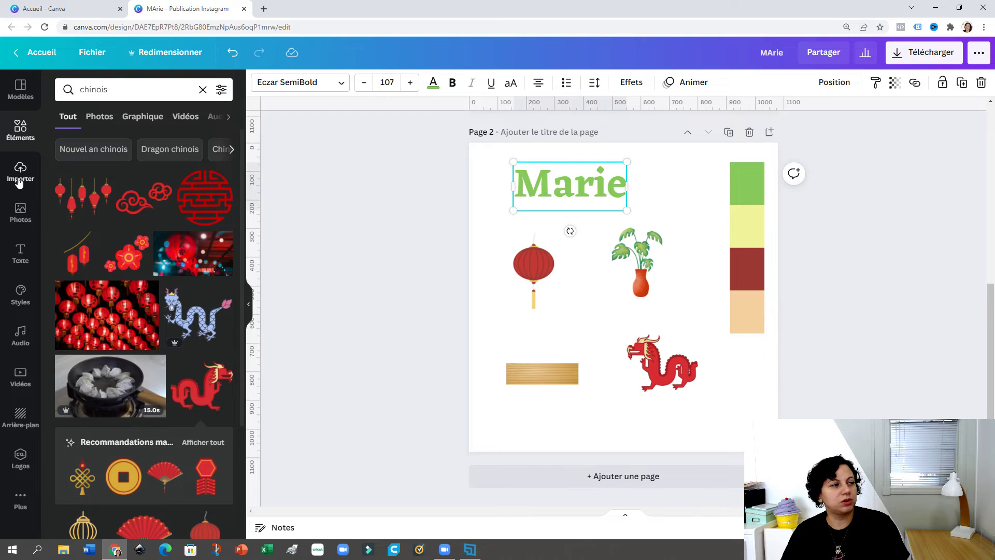
Add a default body-text line, "Ajouter des lignes dans le corps du texte", near page 2's lower-right corner
left_click(17, 256)
left_click_drag(118, 218, 684, 427)
left_click(705, 442)
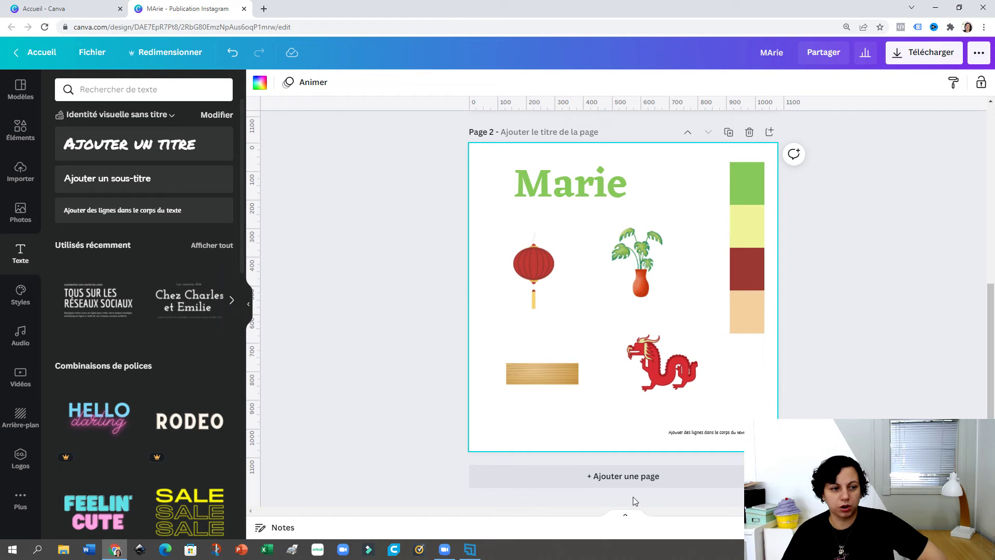
Compare the scene on page 1 with the elements on page 2, and add a blank third page
scroll(633, 481, "up", 5)
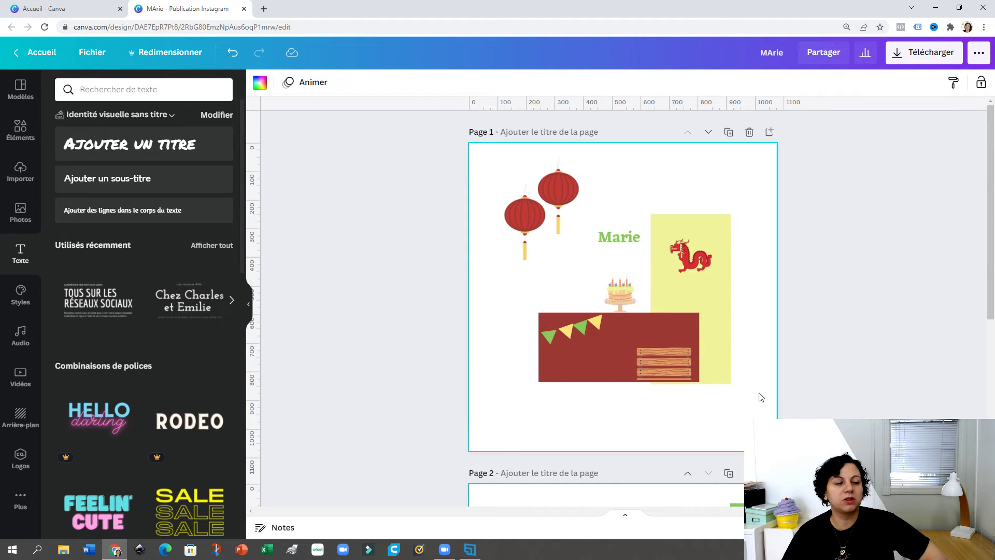
scroll(760, 392, "down", 5)
scroll(760, 392, "down", 1)
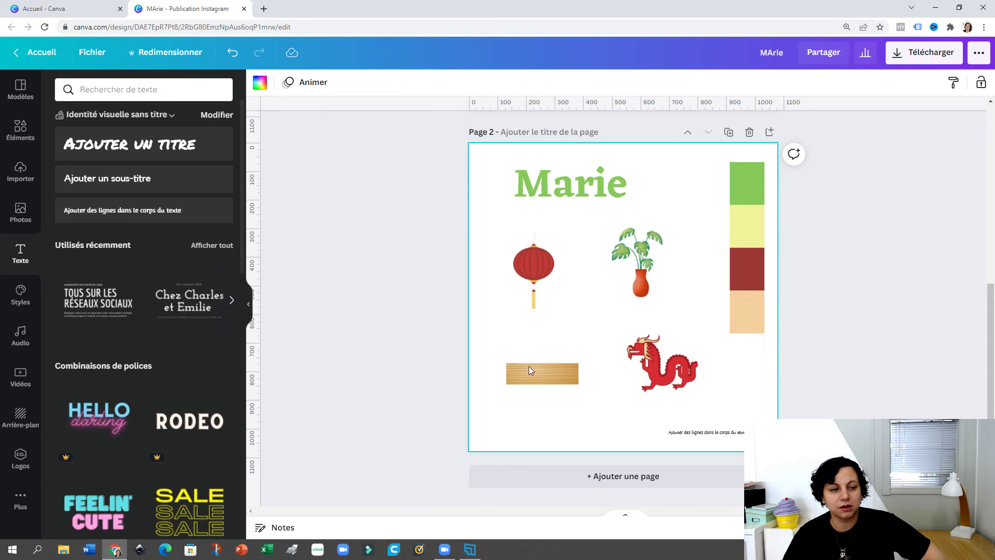
scroll(658, 366, "up", 6)
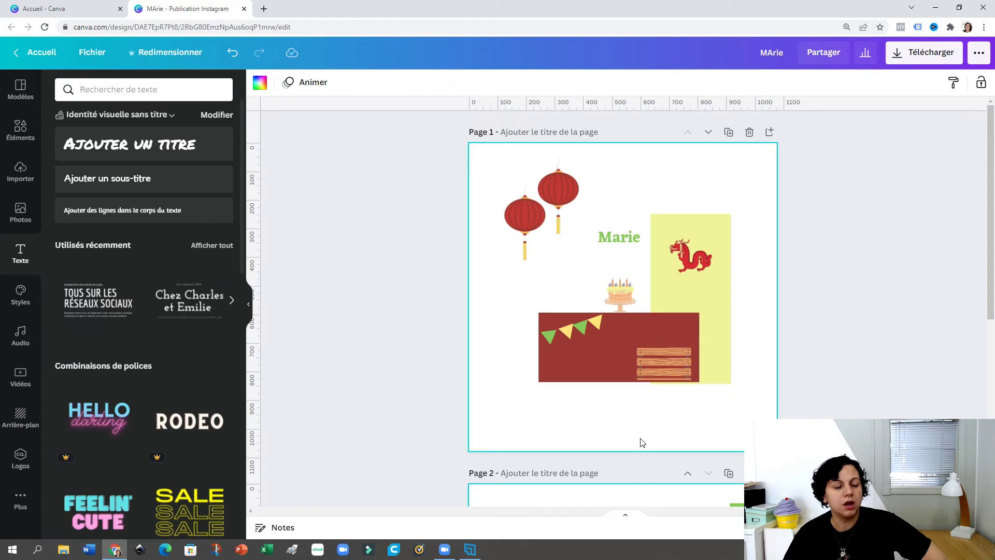
scroll(642, 442, "down", 6)
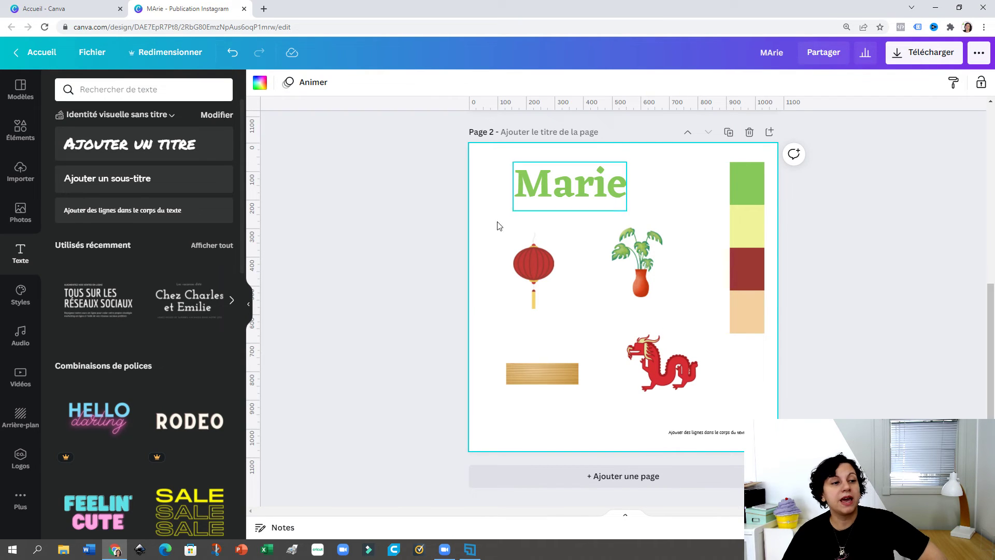
left_click(687, 478)
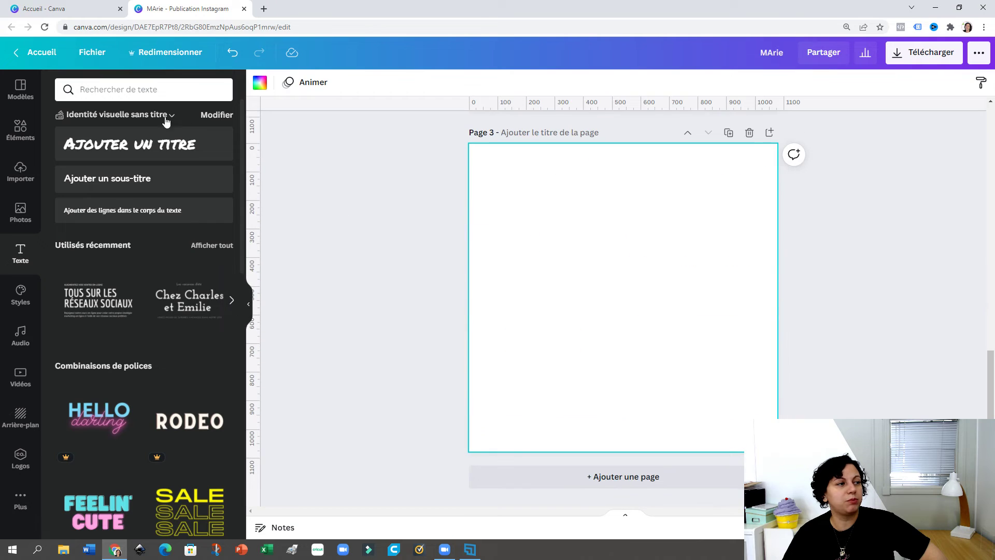
Browse the Instagram post template categories for a layout to use on page 3
left_click(21, 93)
scroll(165, 338, "down", 15)
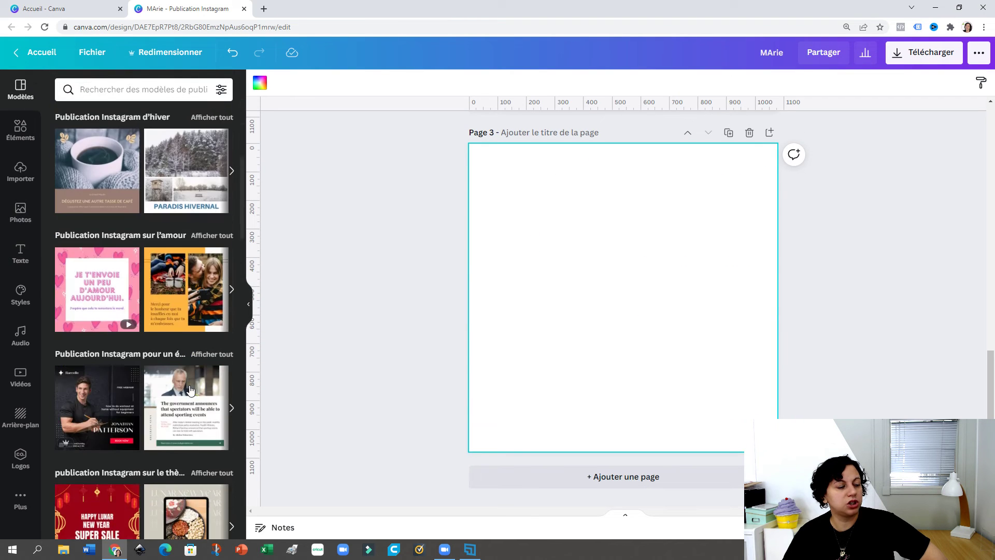
scroll(191, 390, "down", 10)
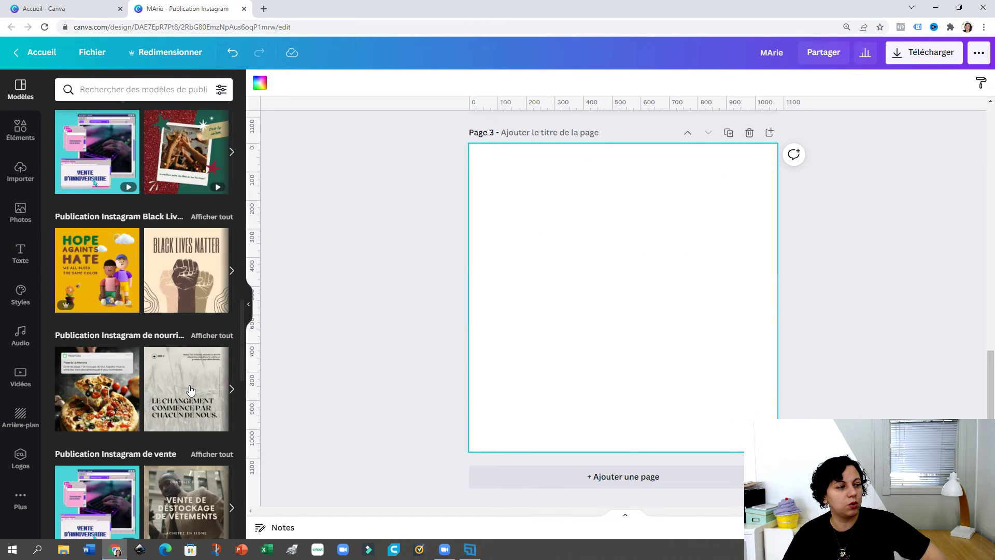
scroll(191, 390, "down", 10)
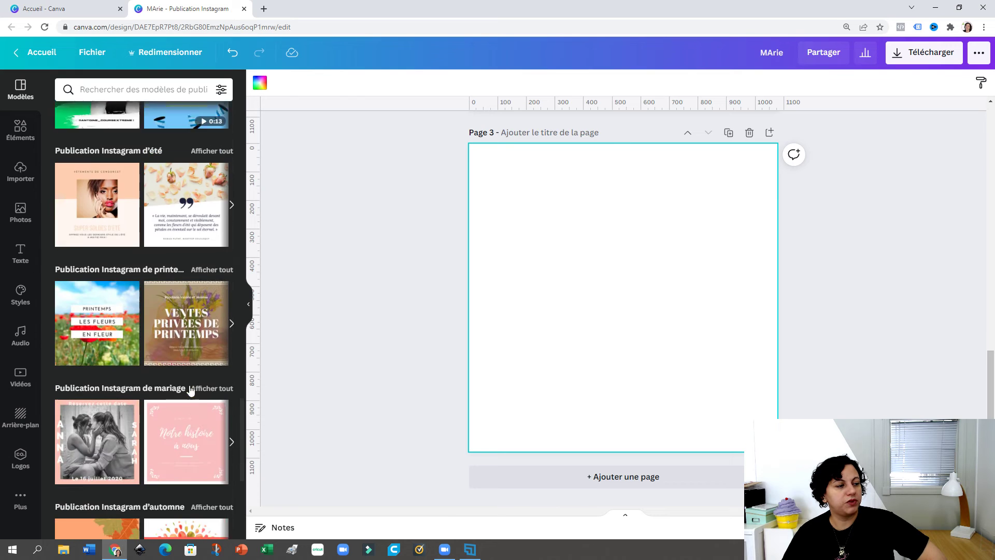
scroll(191, 389, "down", 4)
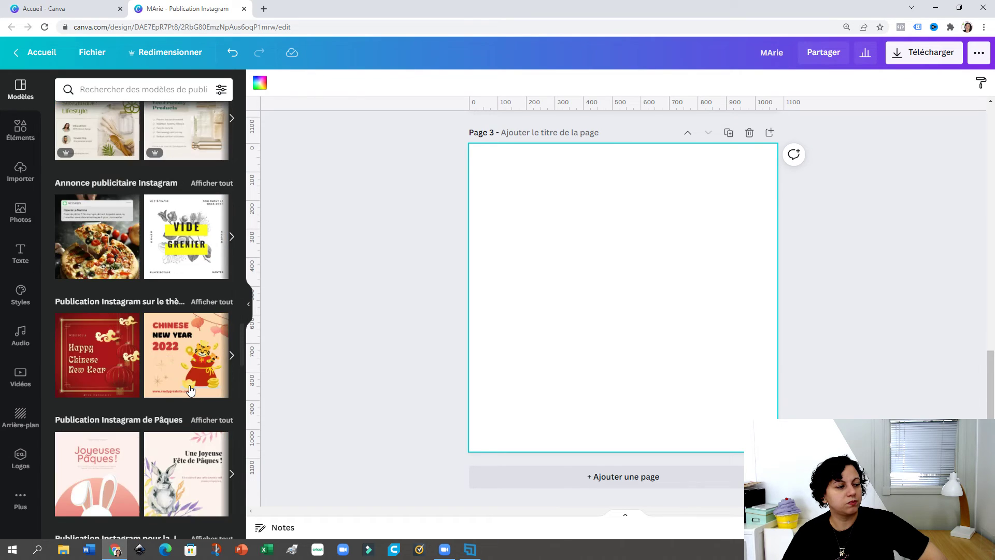
scroll(190, 390, "down", 6)
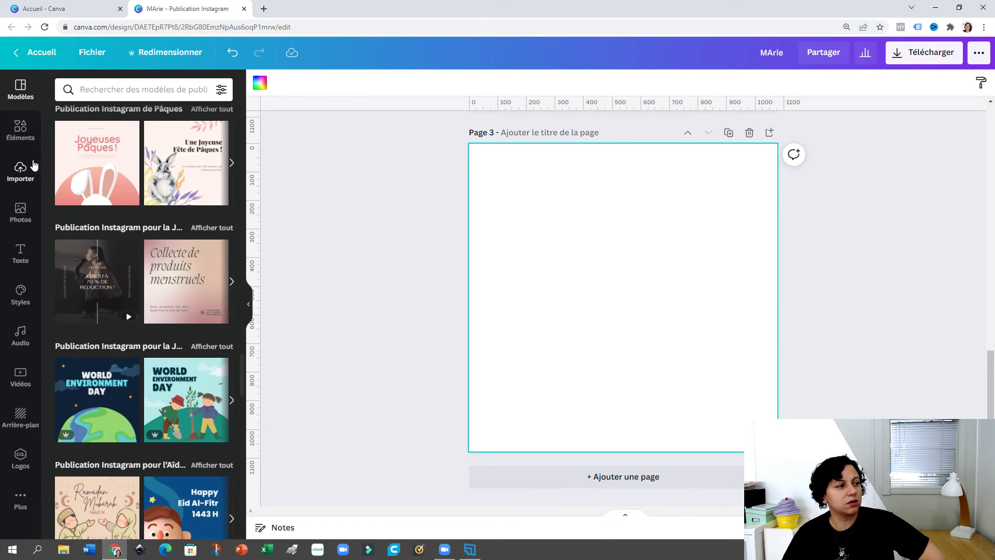
Clear the elements search and fill page 3 with a photo grid of three small cells above one large cell
left_click(21, 131)
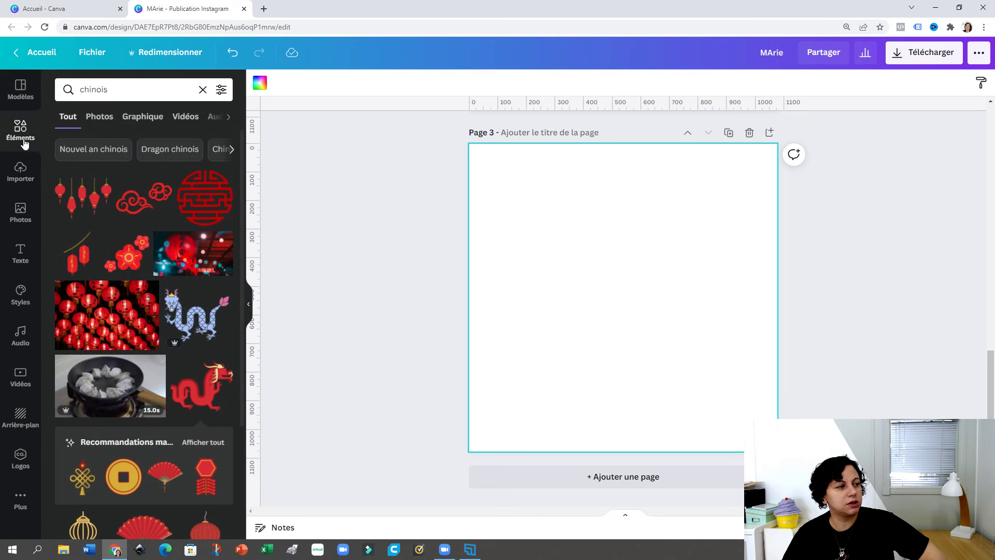
left_click(202, 91)
scroll(176, 322, "down", 10)
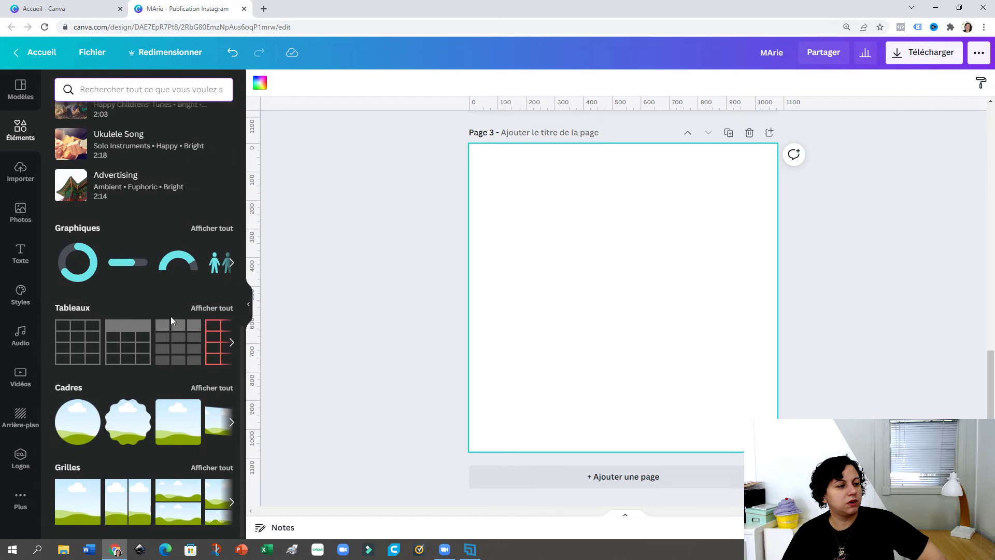
left_click(209, 469)
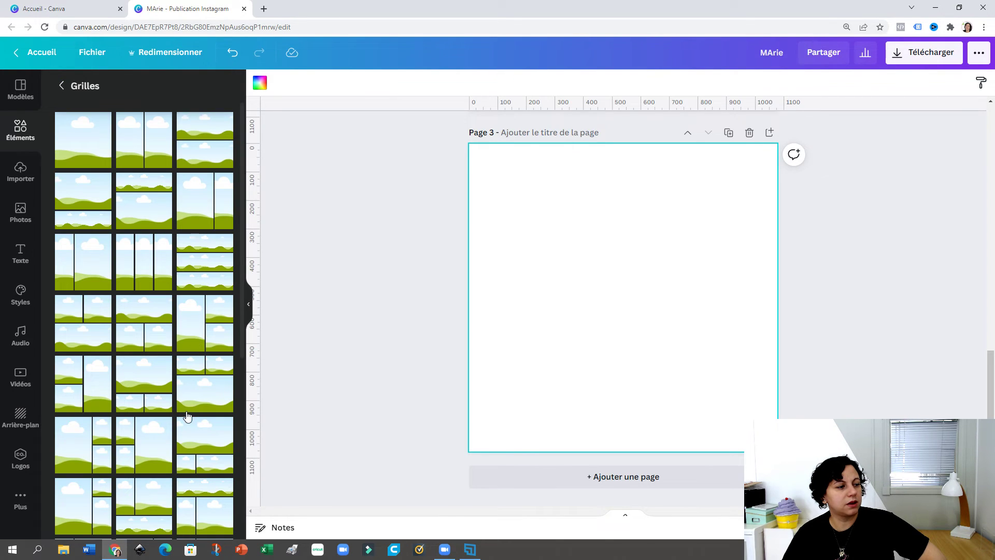
scroll(188, 417, "down", 5)
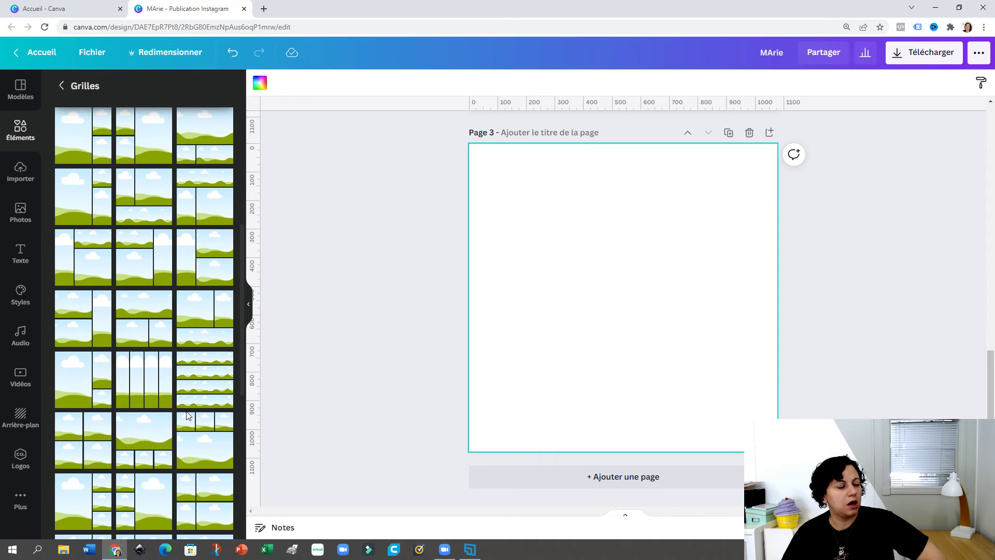
left_click(205, 441)
left_click(865, 370)
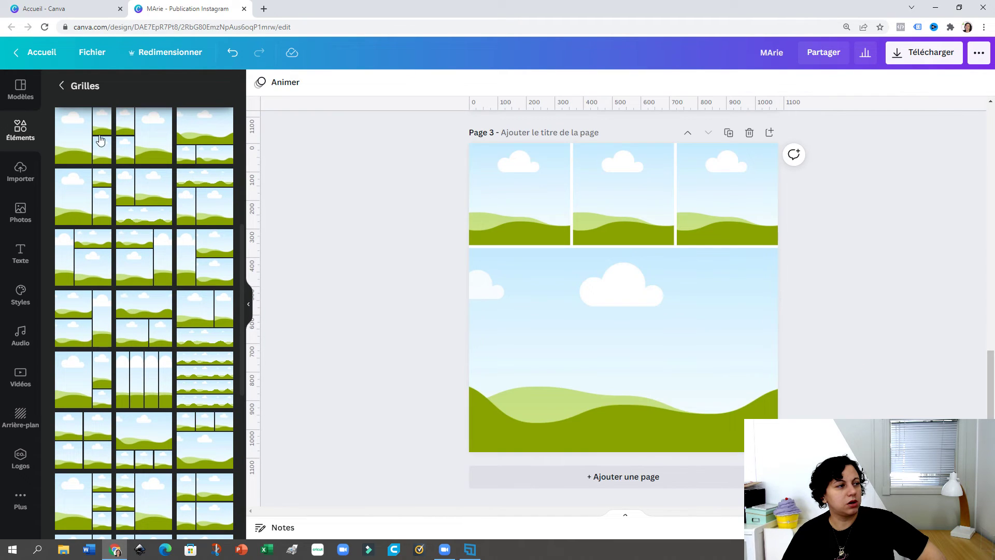
Search the elements for "dragon chinois" and look through the results
left_click(20, 129)
left_click(108, 96)
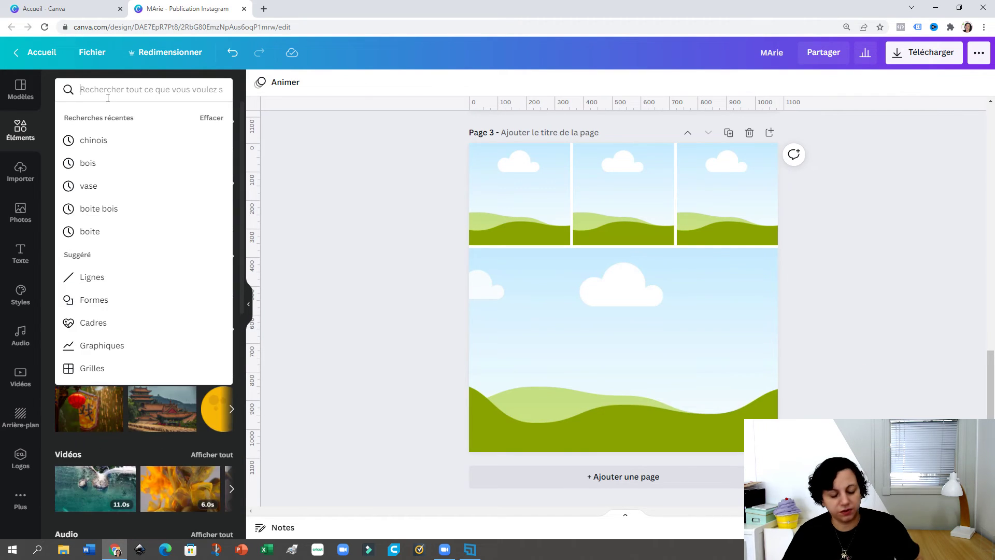
type("dragon chinoi")
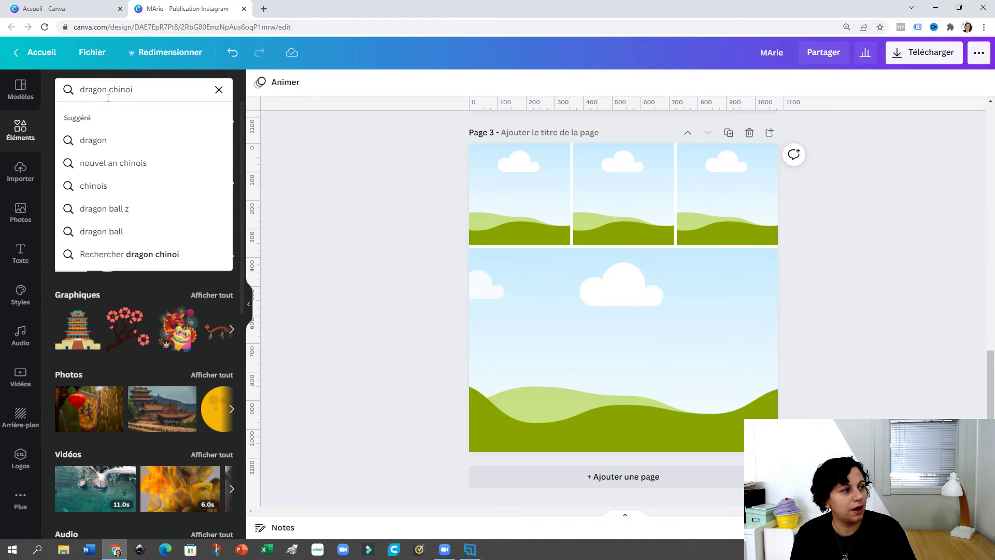
type("s")
key("Return")
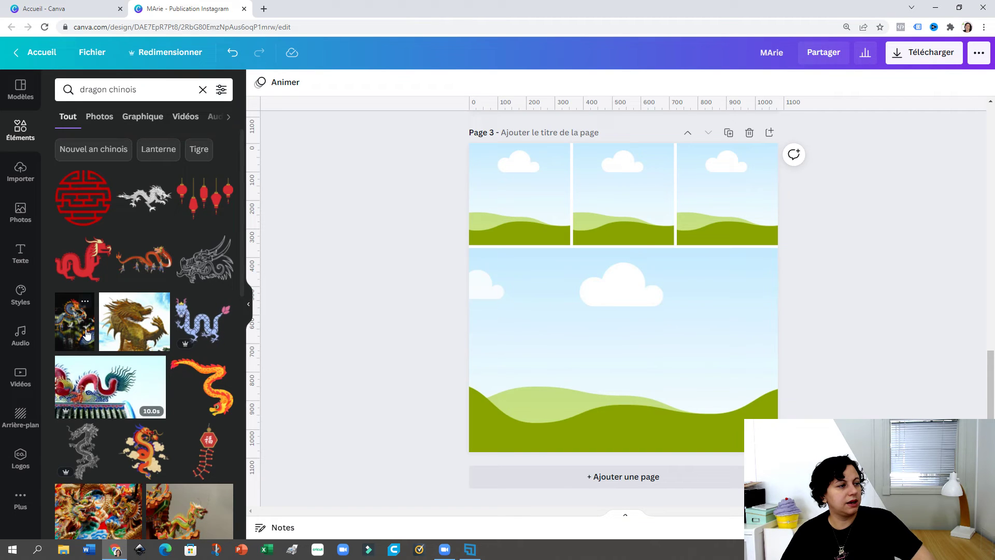
scroll(174, 272, "down", 5)
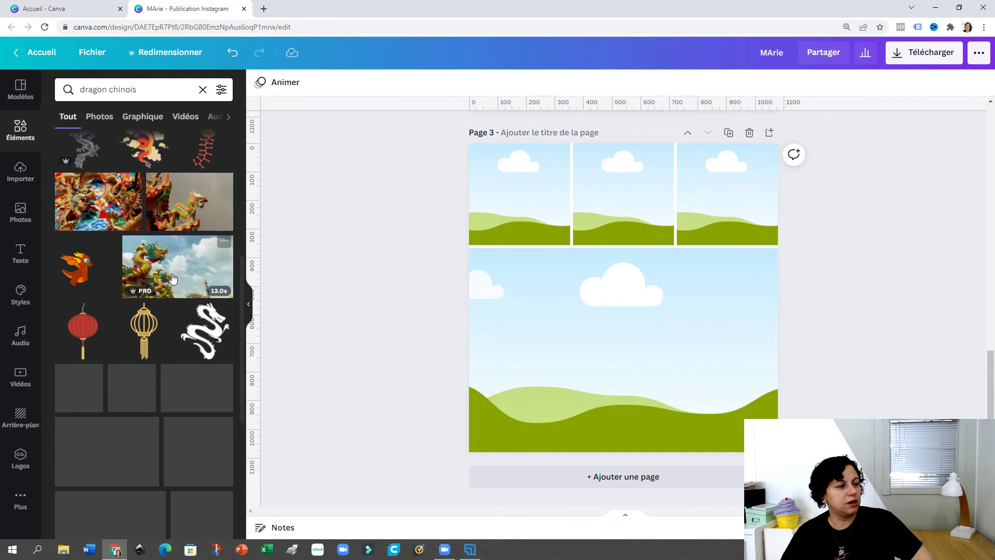
Search the photos for "dragon chinois" and place the multicoloured dragon head on black in the grid's upper middle cell
left_click(31, 222)
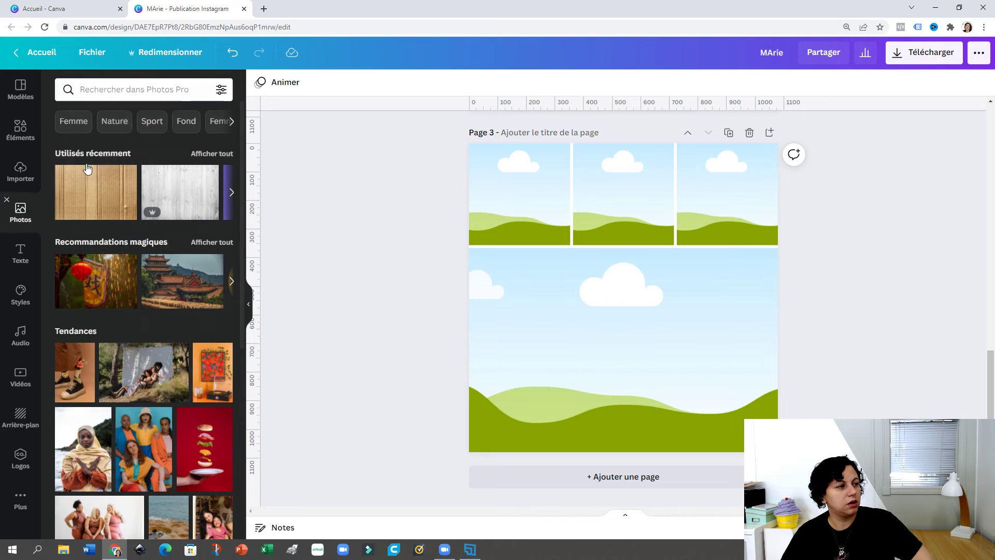
left_click(149, 88)
type("drago")
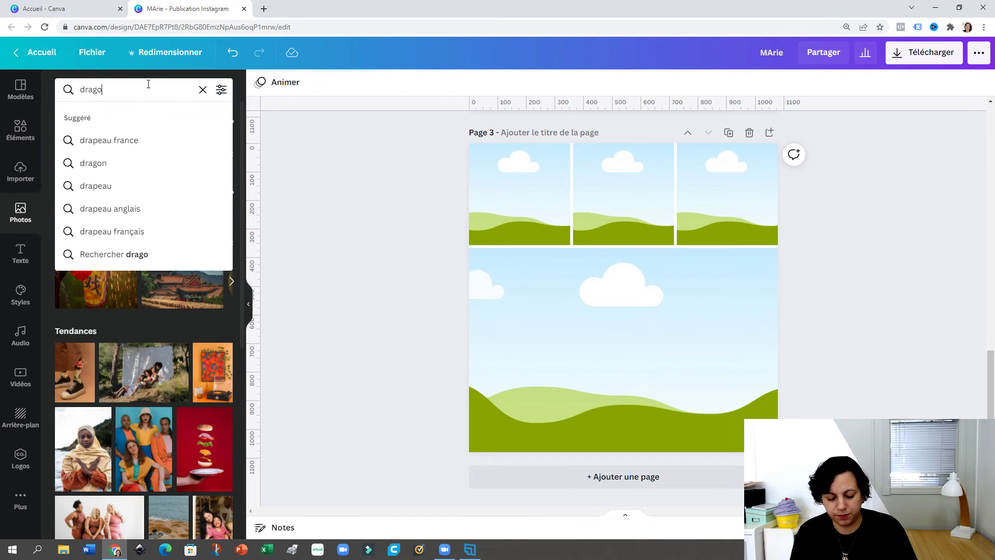
type("n chi")
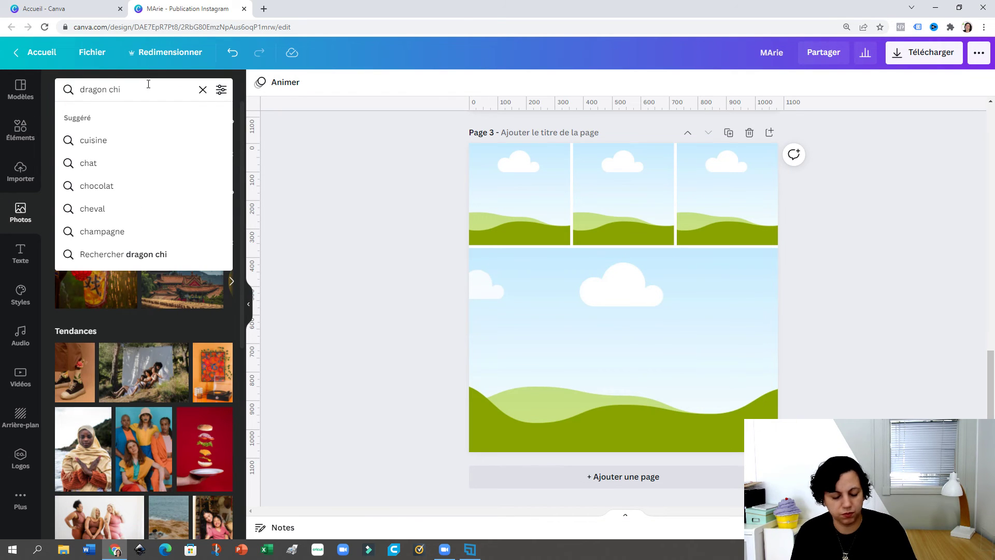
type("n")
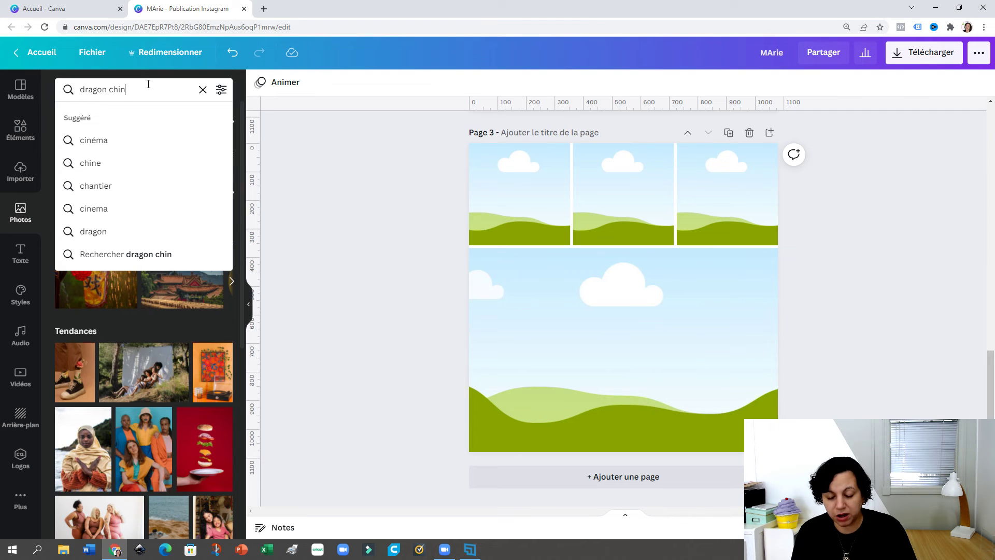
type("ois")
key("Return")
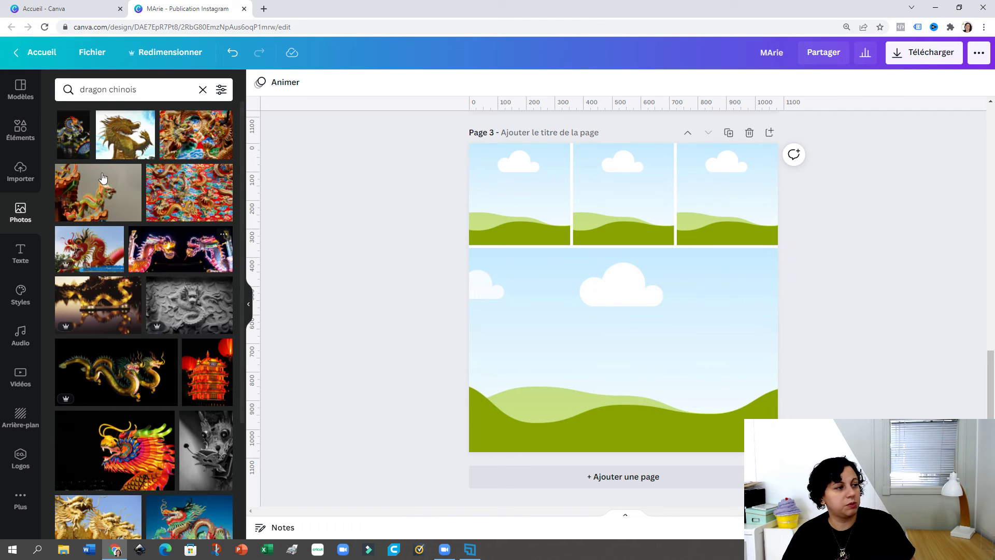
scroll(521, 306, "up", 7)
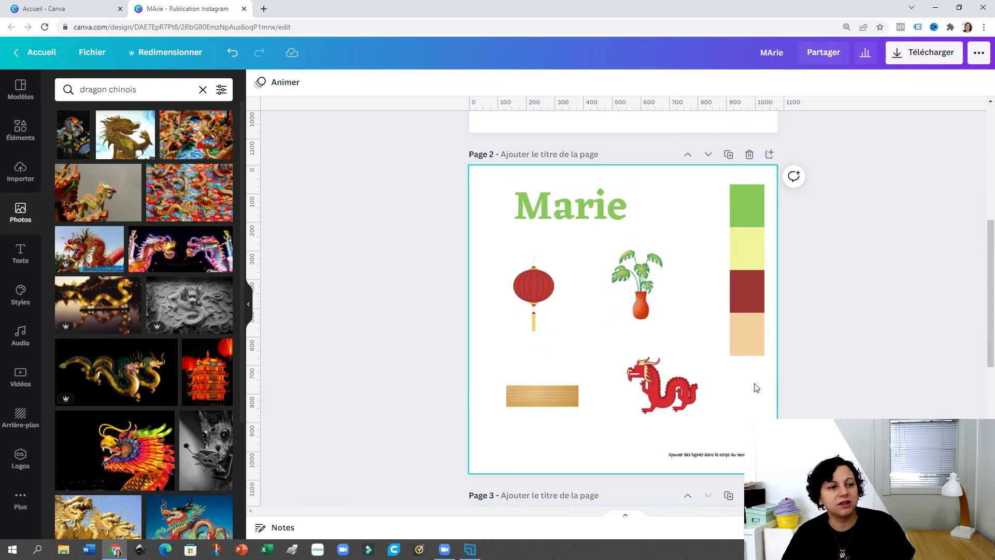
scroll(568, 306, "down", 6)
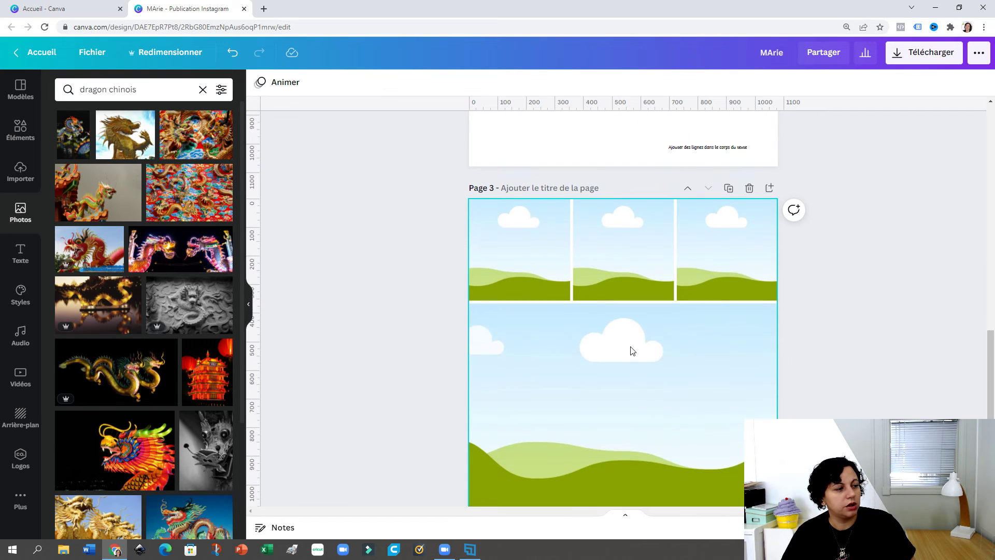
scroll(630, 349, "up", 2)
left_click_drag(142, 451, 624, 352)
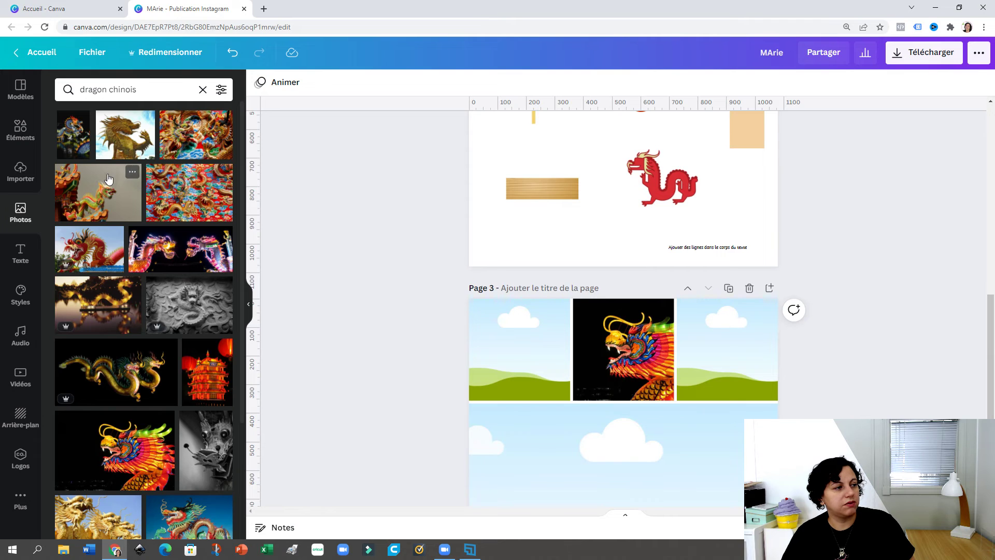
Fill the large cell with the red door photo, the upper left with the red-gold texture and the upper right with the golden dragon statue
scroll(108, 178, "down", 3)
scroll(607, 402, "down", 2)
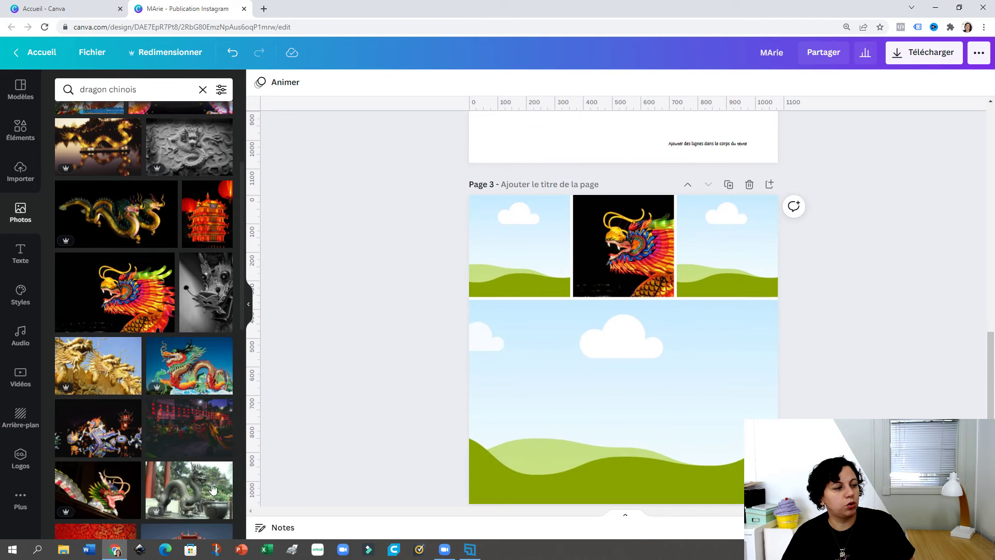
scroll(202, 490, "down", 2)
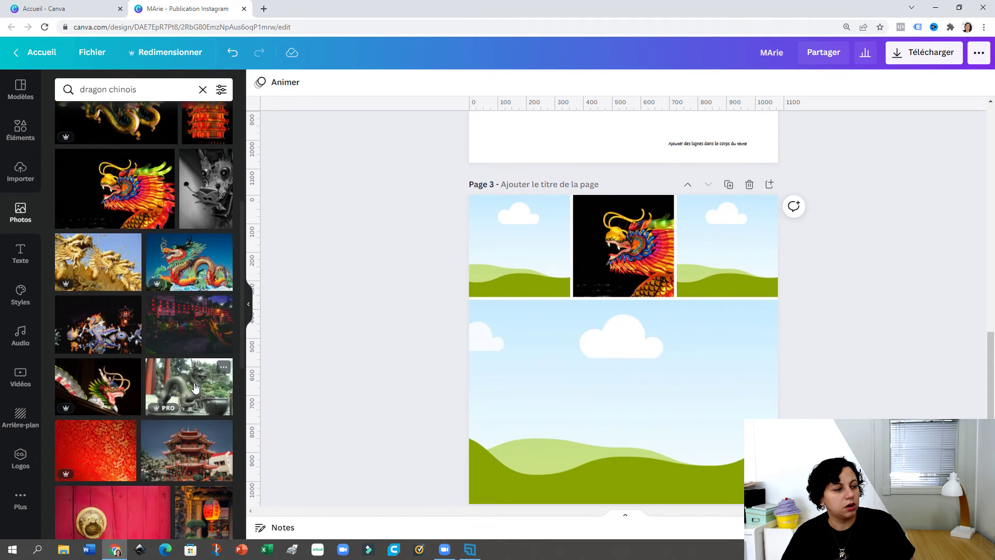
scroll(134, 362, "down", 3)
left_click_drag(134, 362, 599, 403)
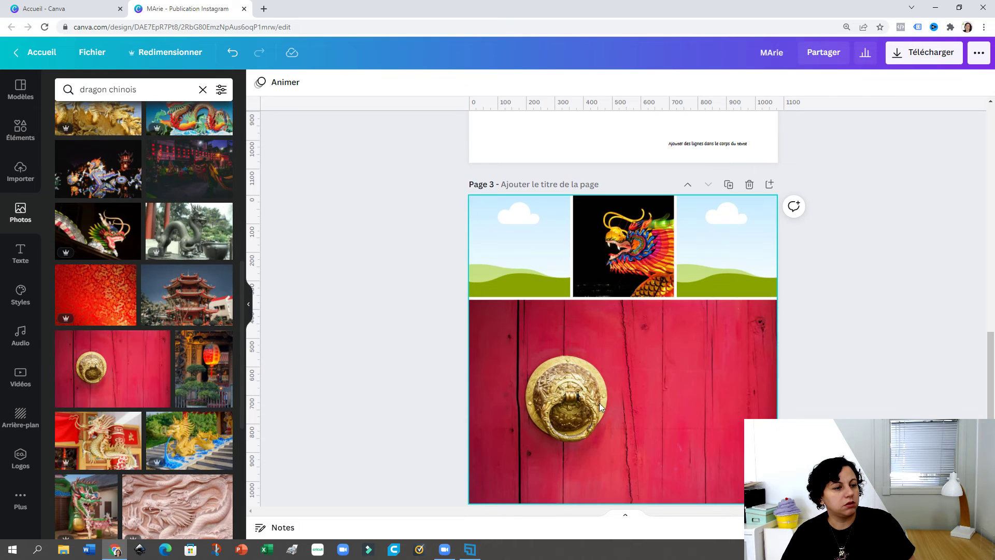
left_click_drag(102, 306, 523, 270)
left_click_drag(195, 440, 727, 244)
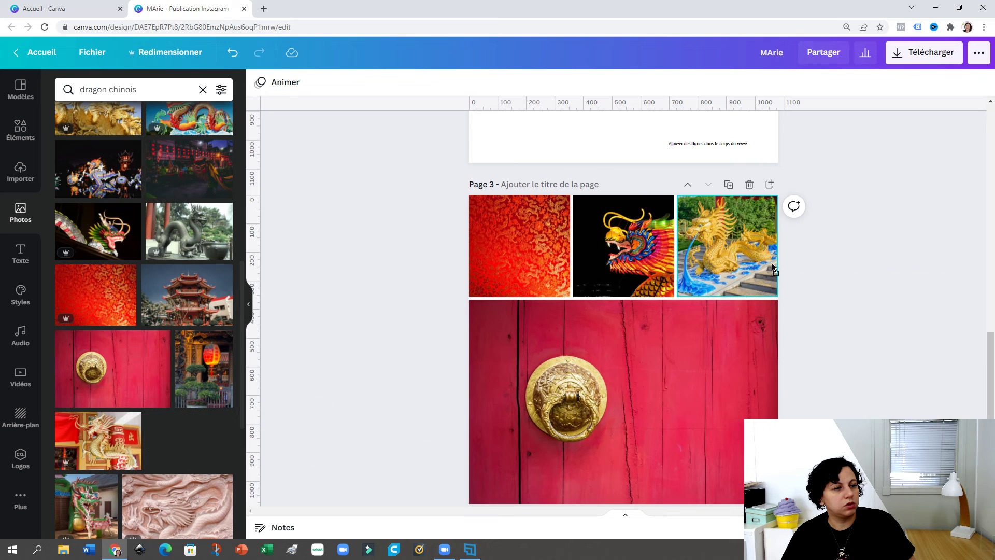
Look through more Chinese dragon photos and open the background library
scroll(202, 346, "down", 4)
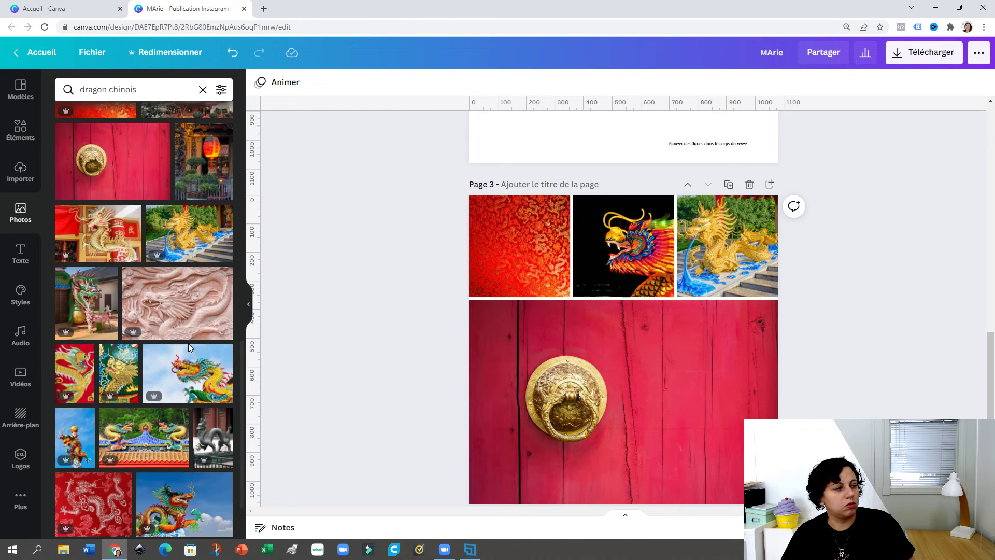
scroll(188, 343, "up", 6)
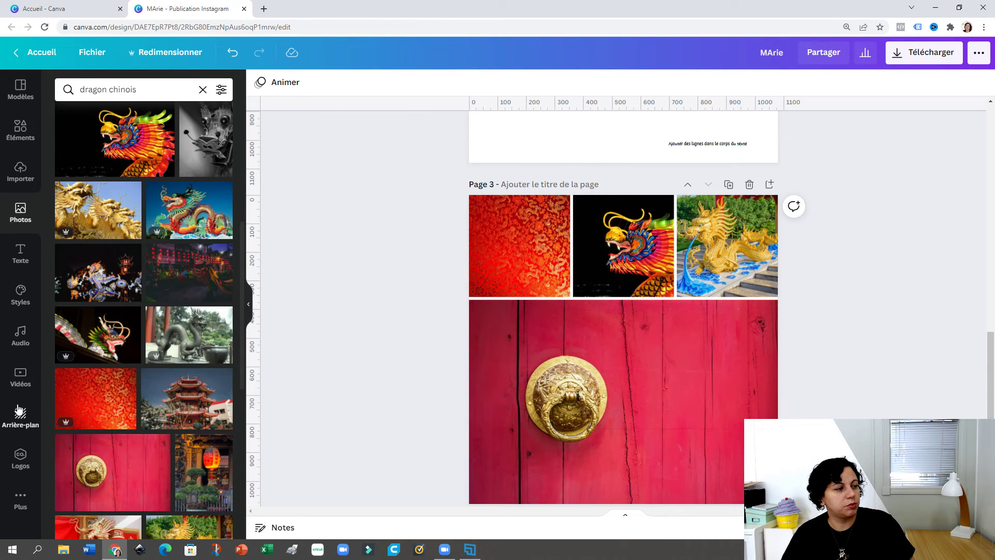
left_click(19, 410)
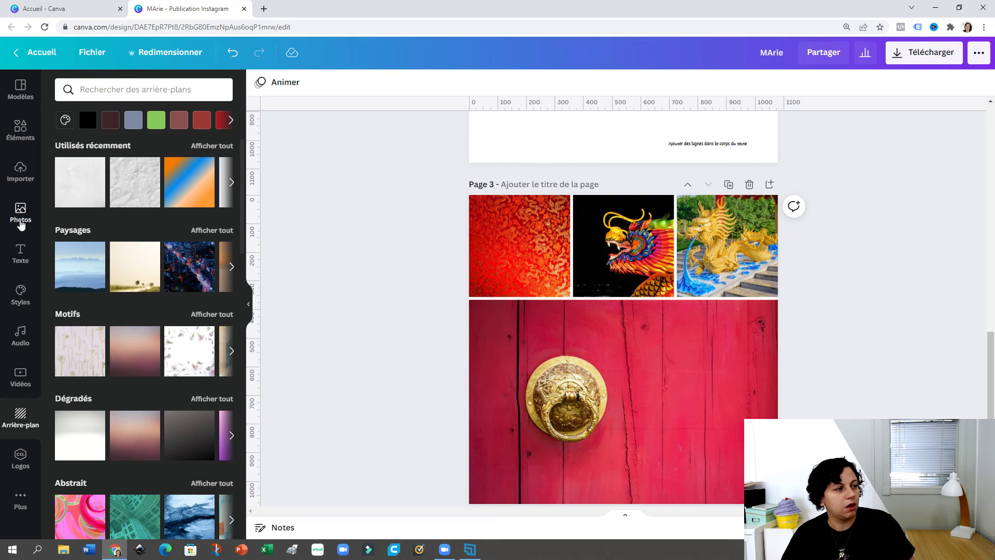
Apply the orange blurred-lights background from the recently used backgrounds to page 3, behind the photo grid
left_click(19, 138)
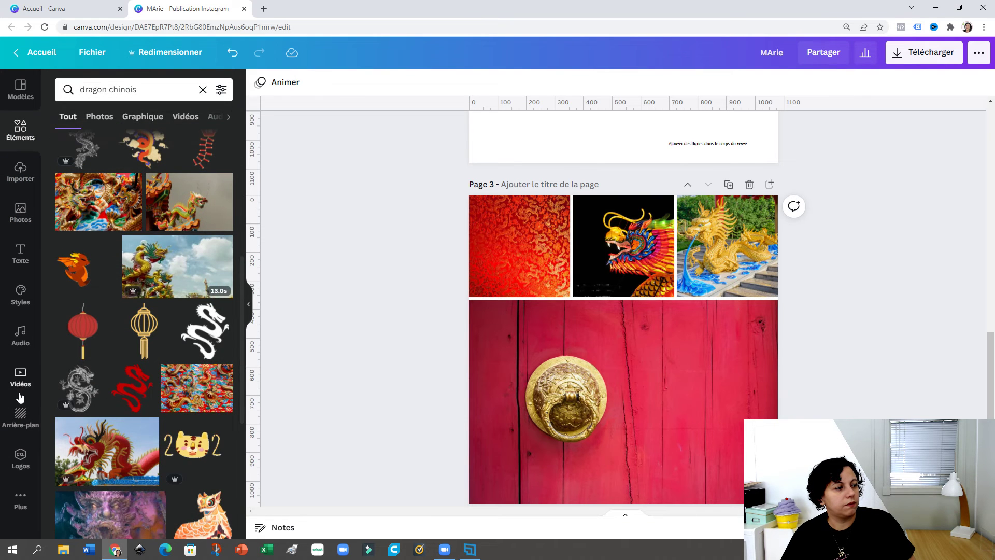
left_click(19, 418)
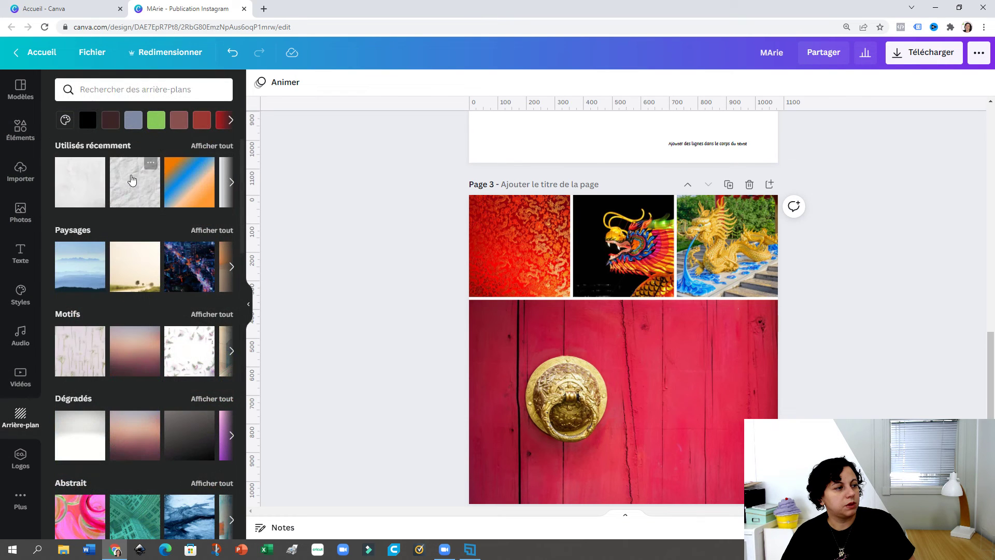
left_click(223, 148)
left_click_drag(201, 428, 495, 378)
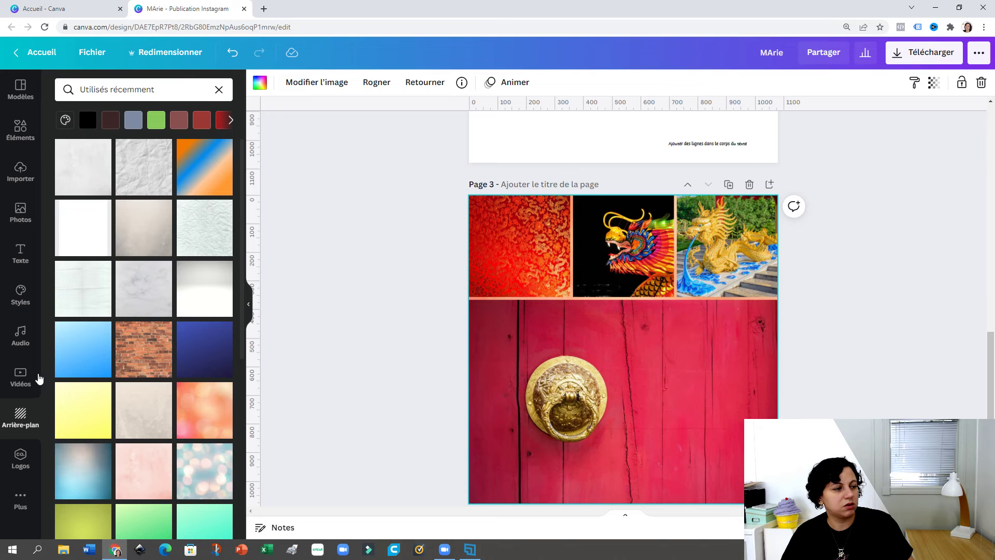
scroll(119, 173, "down", 5)
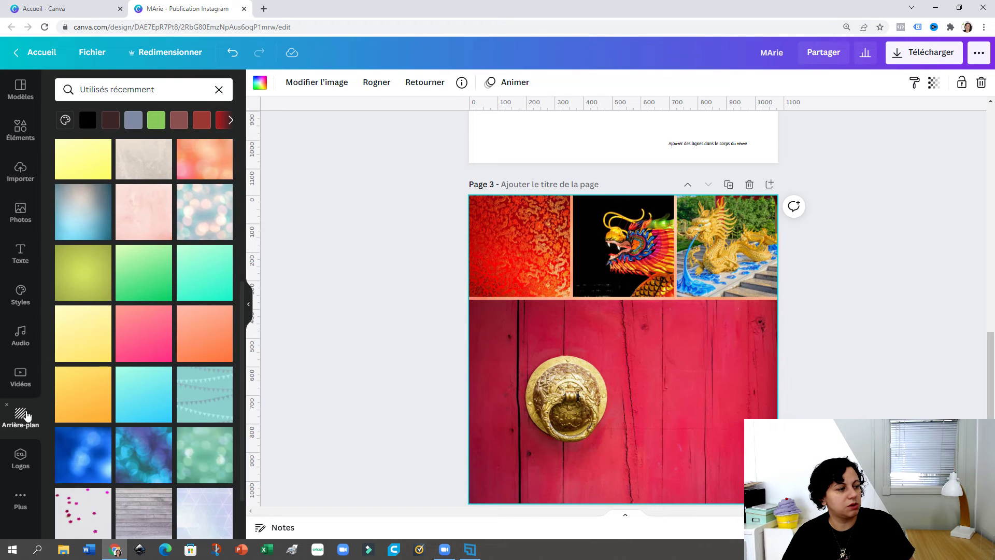
Search the elements for "texture" and place the rusty metal texture video in the grid's upper left cell
left_click(29, 137)
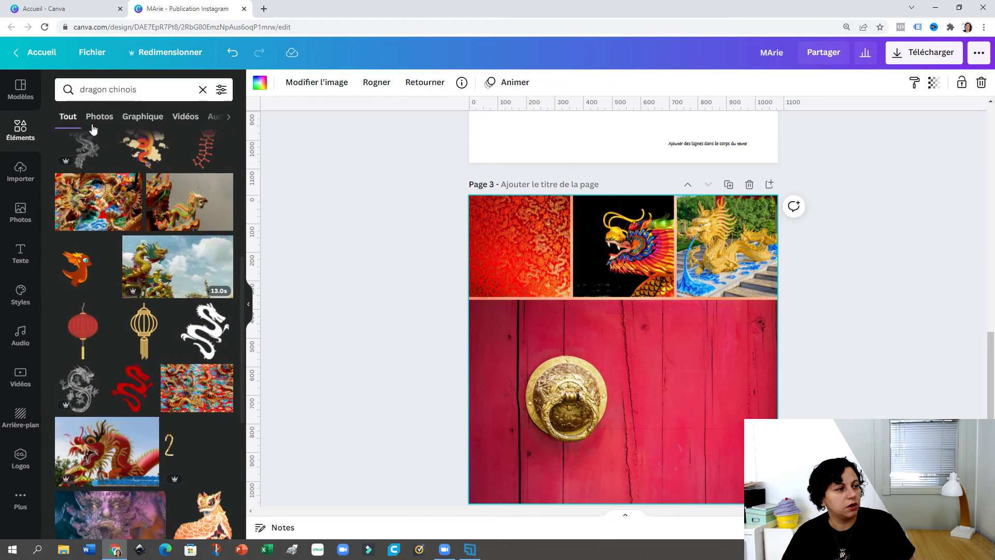
left_click_drag(139, 90, 45, 91)
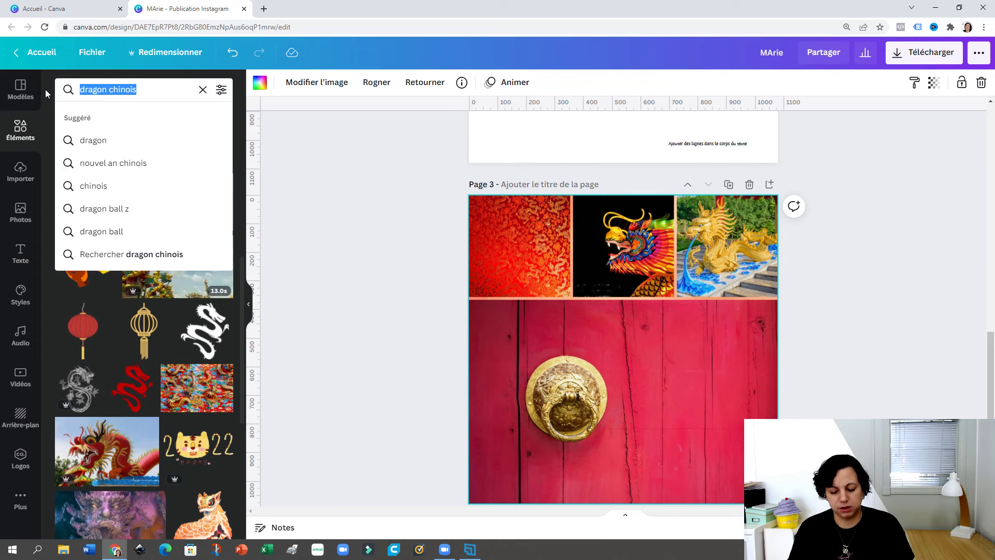
type("texture")
key("Return")
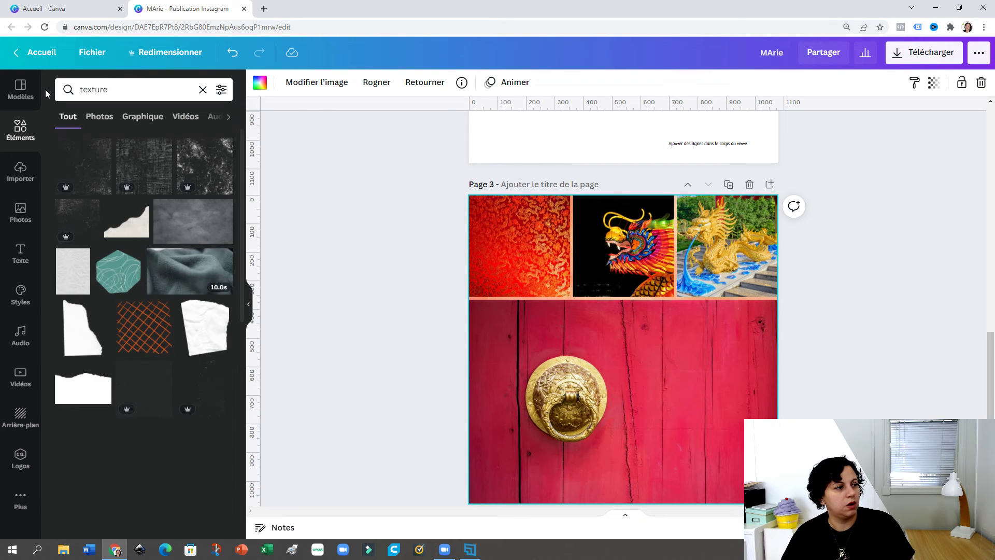
scroll(152, 293, "down", 5)
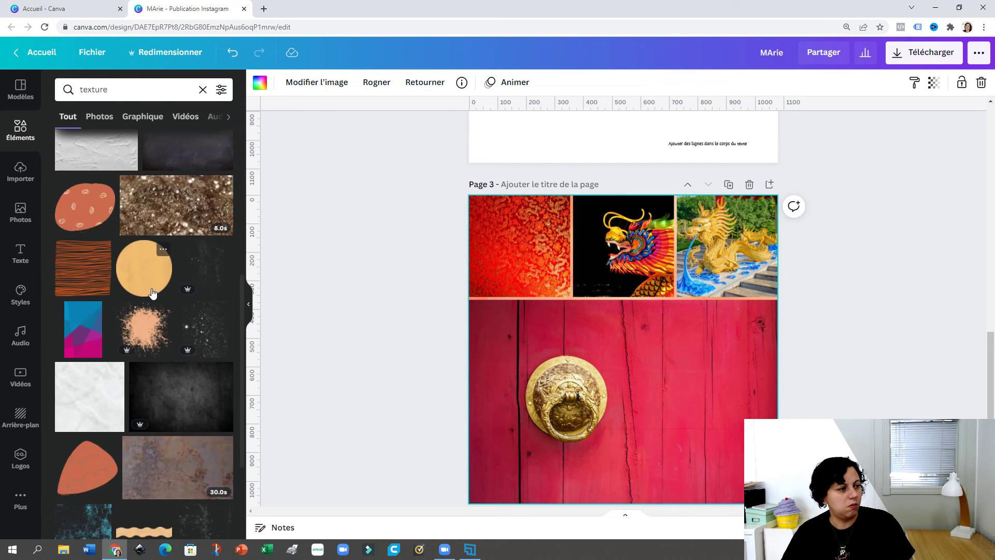
scroll(152, 293, "down", 3)
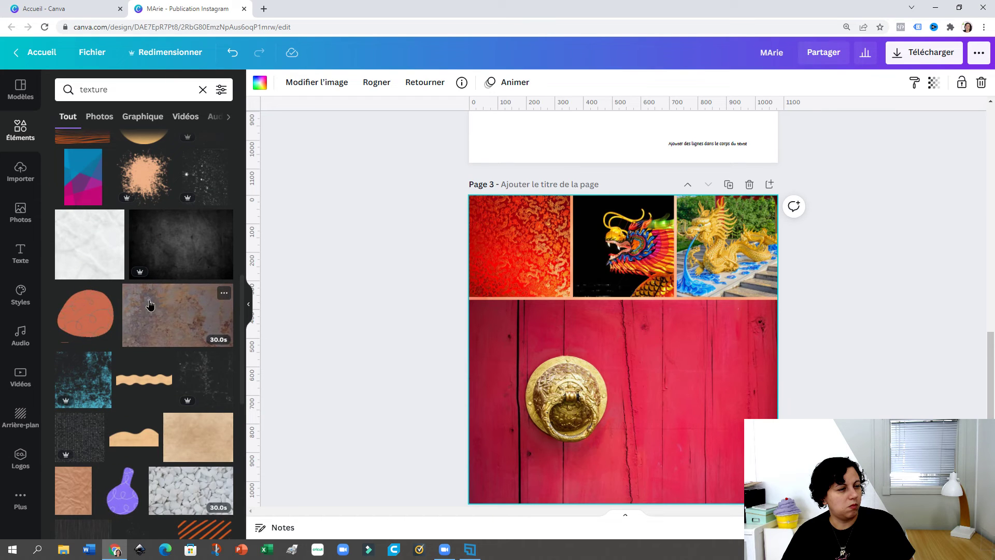
left_click_drag(149, 303, 489, 231)
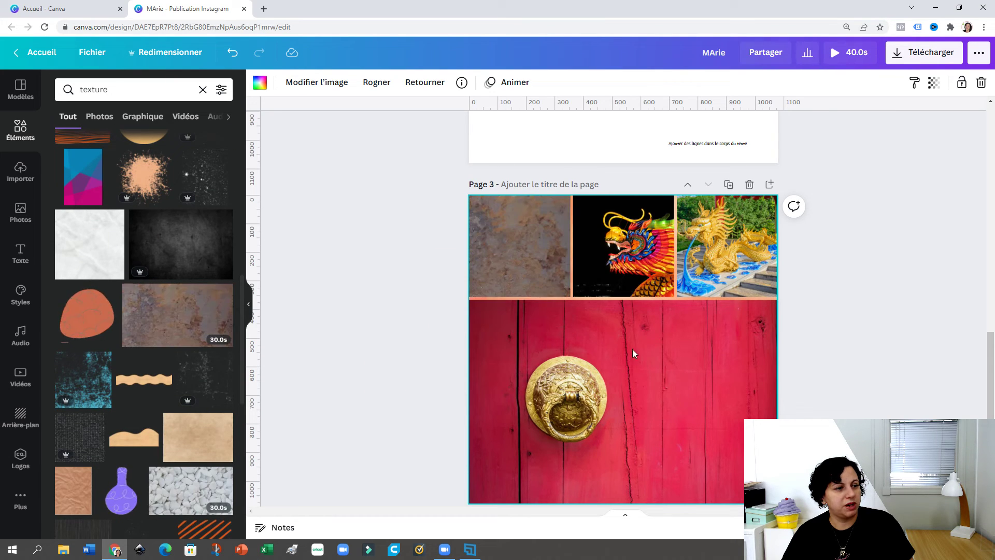
left_click(834, 407)
scroll(107, 322, "up", 9)
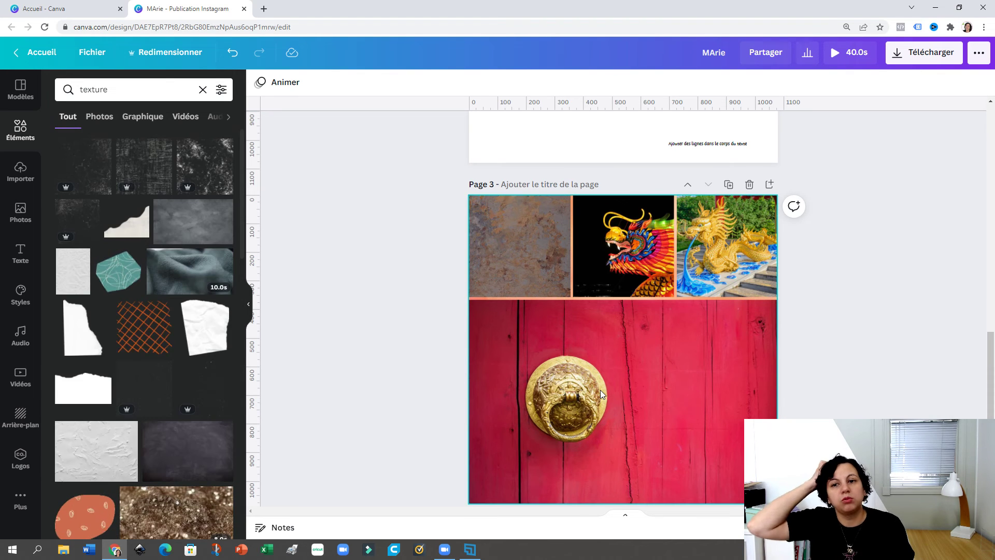
Search the elements for "tropical" and fill the grid's large cell with the photo of palm leaves over turquoise water
scroll(525, 417, "up", 8)
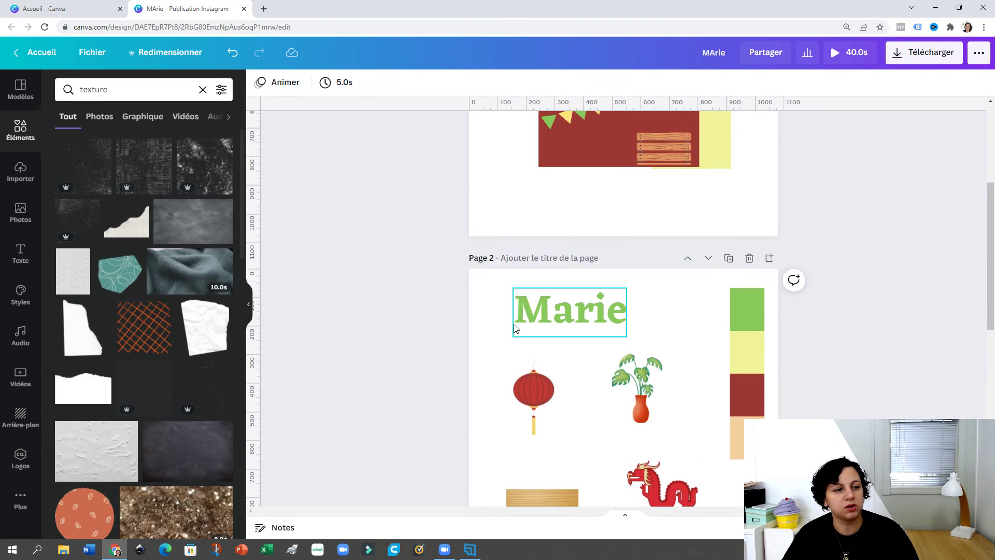
scroll(732, 415, "down", 7)
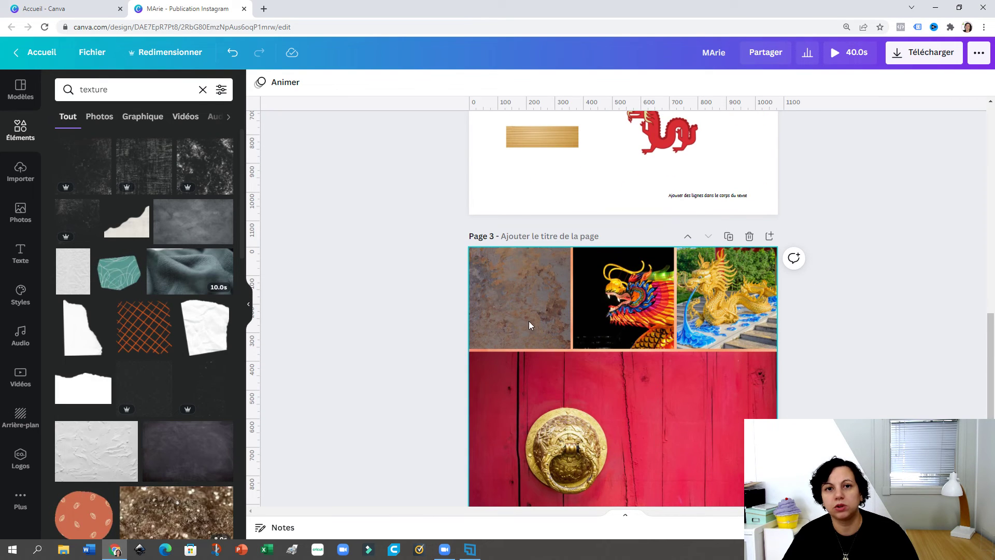
scroll(552, 389, "down", 2)
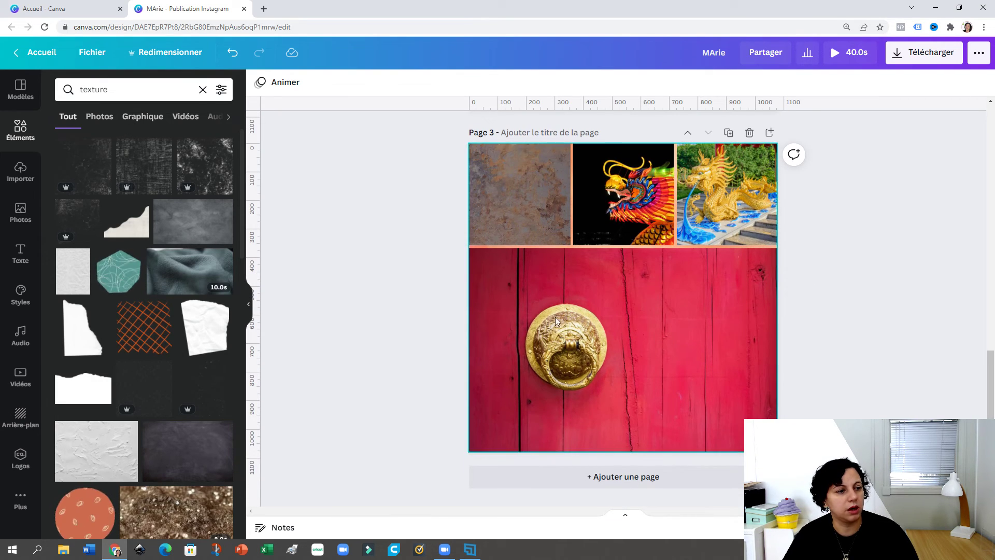
left_click(129, 89)
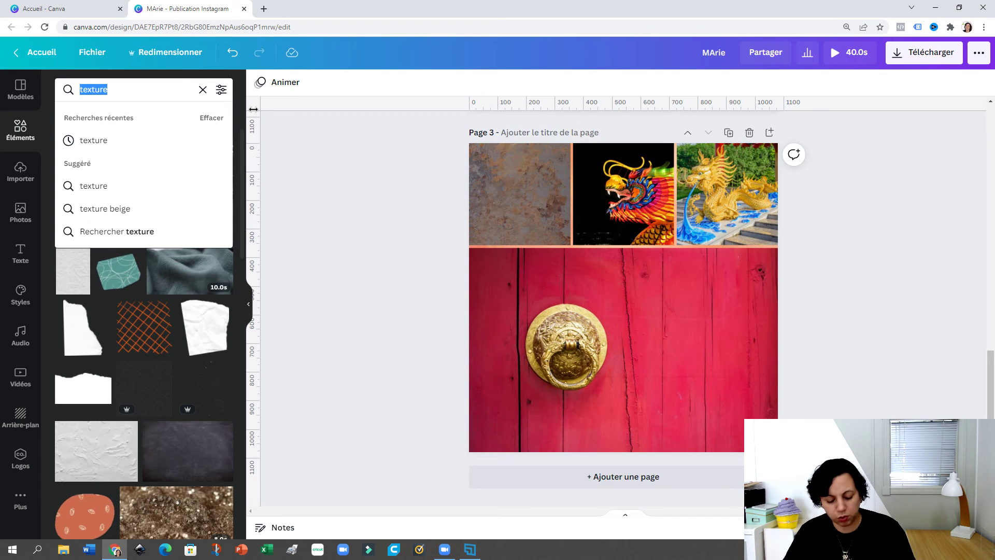
type("tropical")
key("Return")
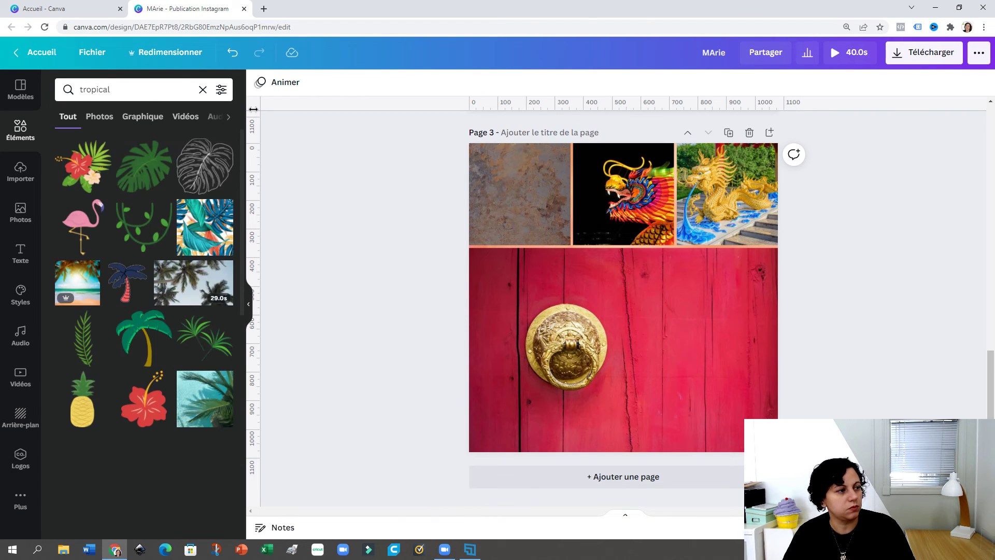
scroll(171, 284, "down", 4)
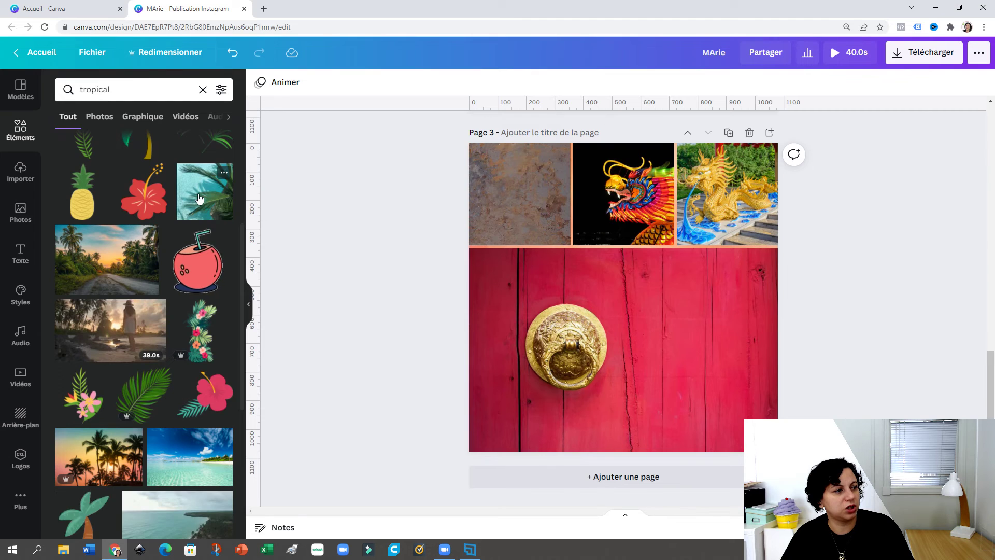
left_click_drag(205, 191, 622, 347)
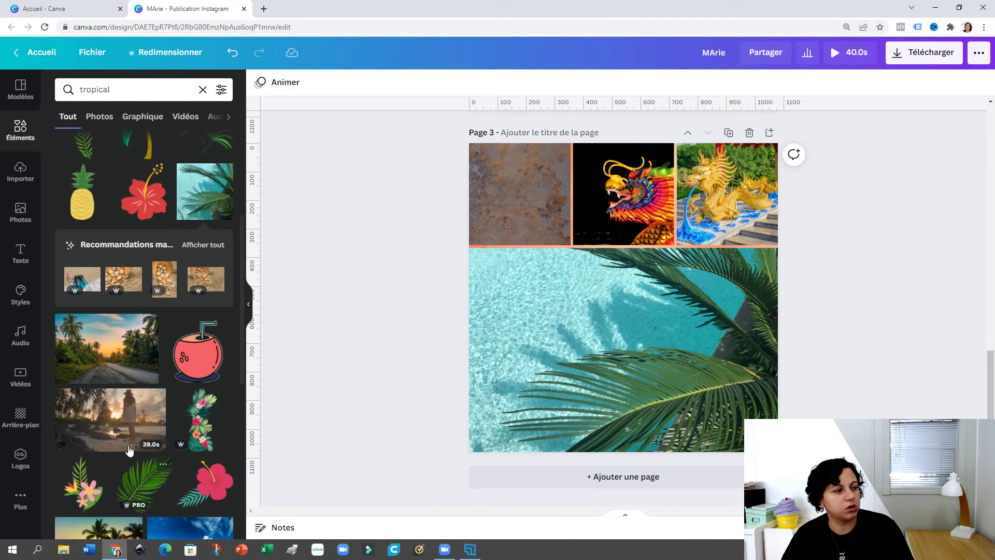
scroll(110, 430, "down", 4)
left_click_drag(83, 275, 515, 192)
key("Delete")
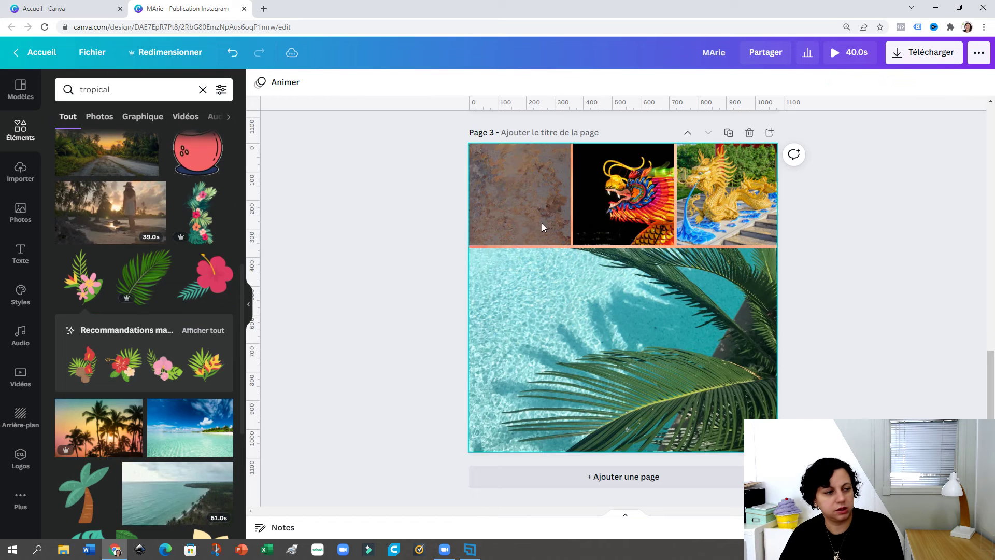
Fill the grid's upper left cell with the aerial beach shoreline video and the upper middle cell with the palm sunset photo
scroll(138, 377, "down", 4)
scroll(139, 378, "down", 1)
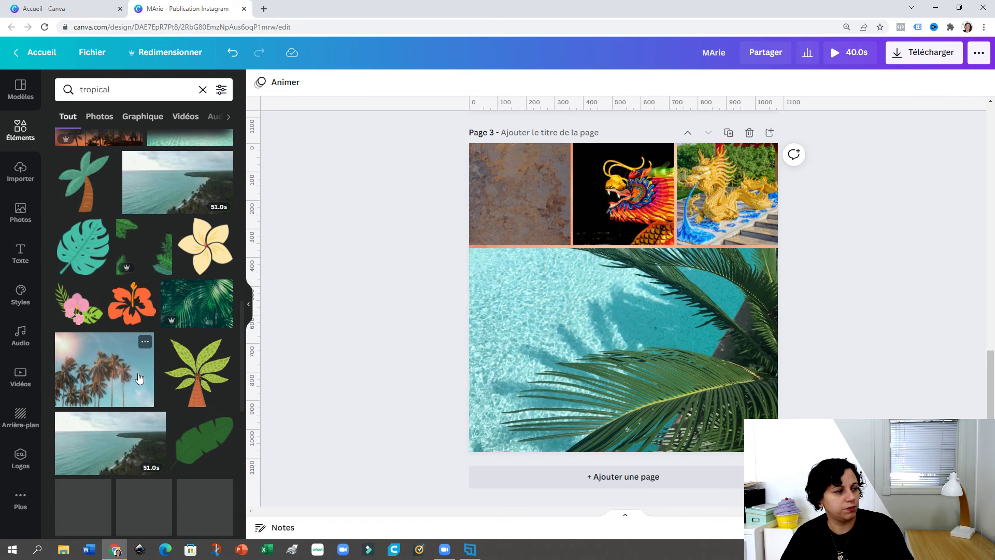
scroll(116, 383, "down", 5)
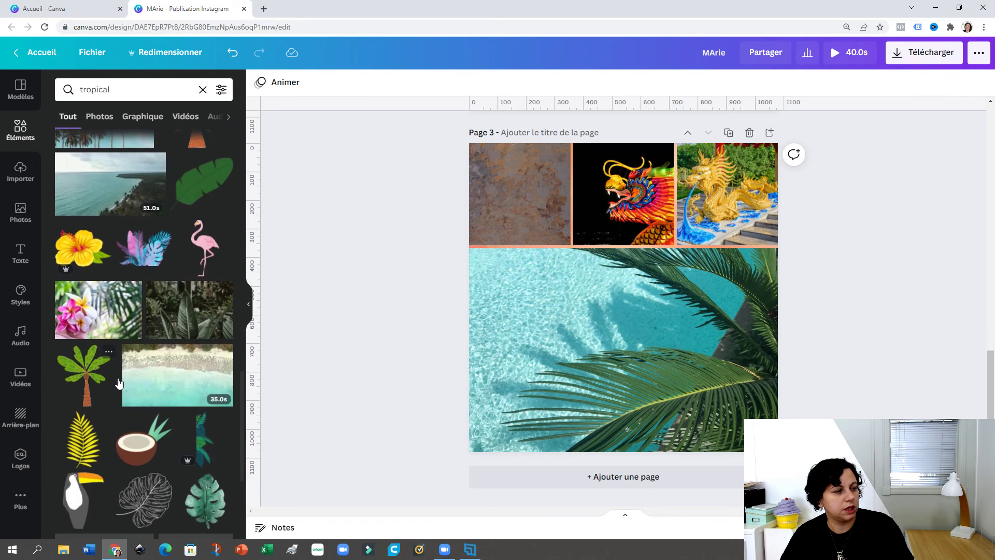
left_click_drag(145, 384, 520, 194)
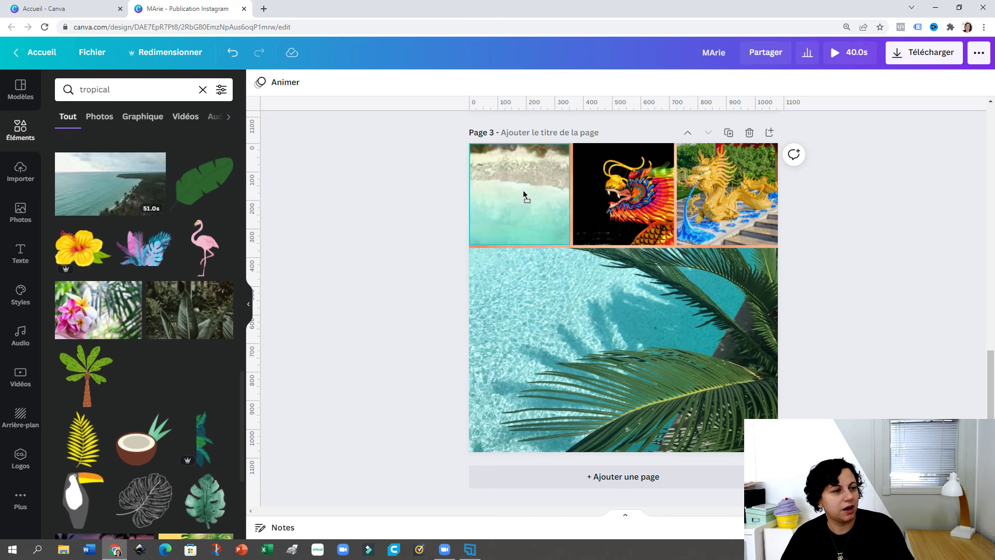
scroll(129, 391, "down", 4)
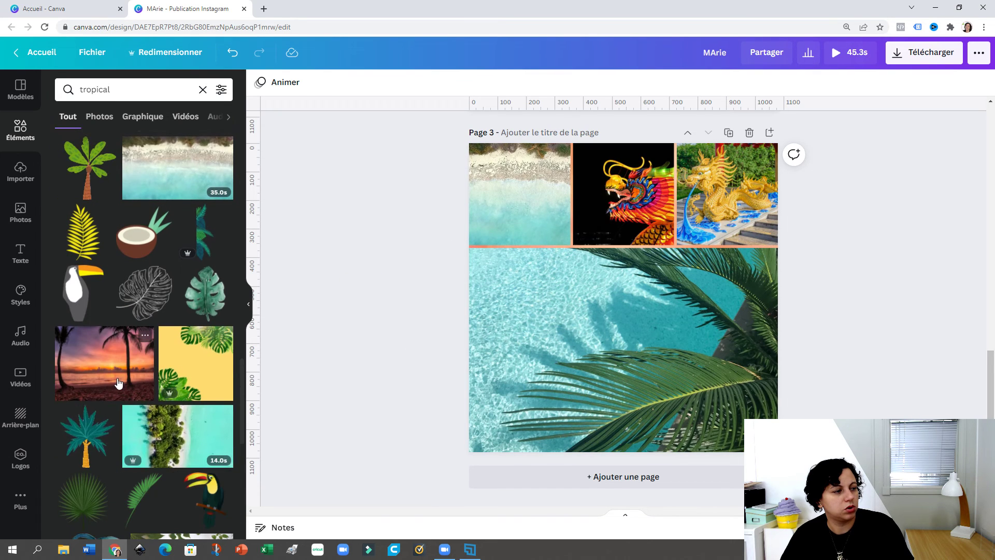
left_click_drag(128, 391, 573, 213)
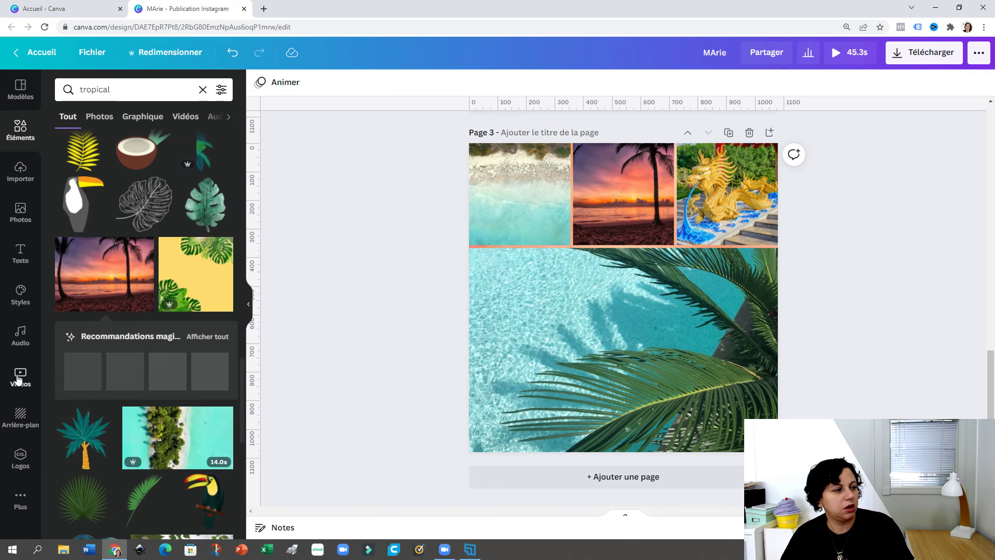
Search the elements for "noix coco" and place the photo of coconuts on palm leaves in the grid's upper right cell
scroll(163, 393, "down", 6)
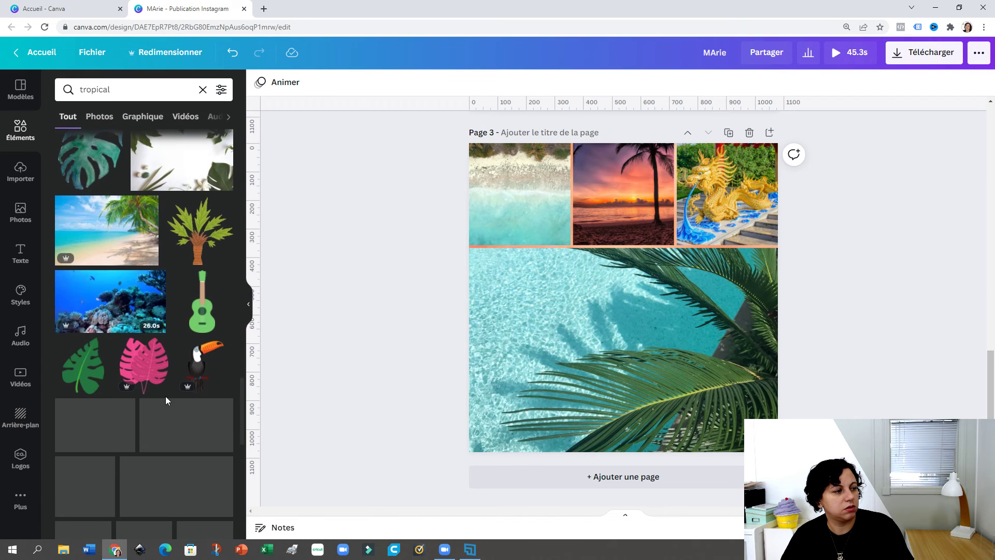
scroll(166, 396, "down", 3)
scroll(166, 399, "down", 6)
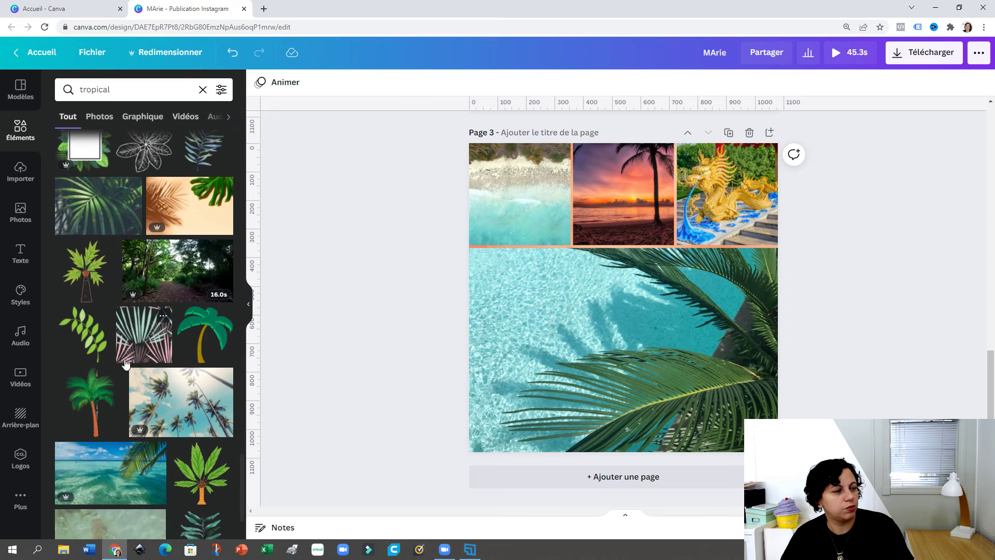
scroll(111, 368, "down", 2)
left_click(129, 92)
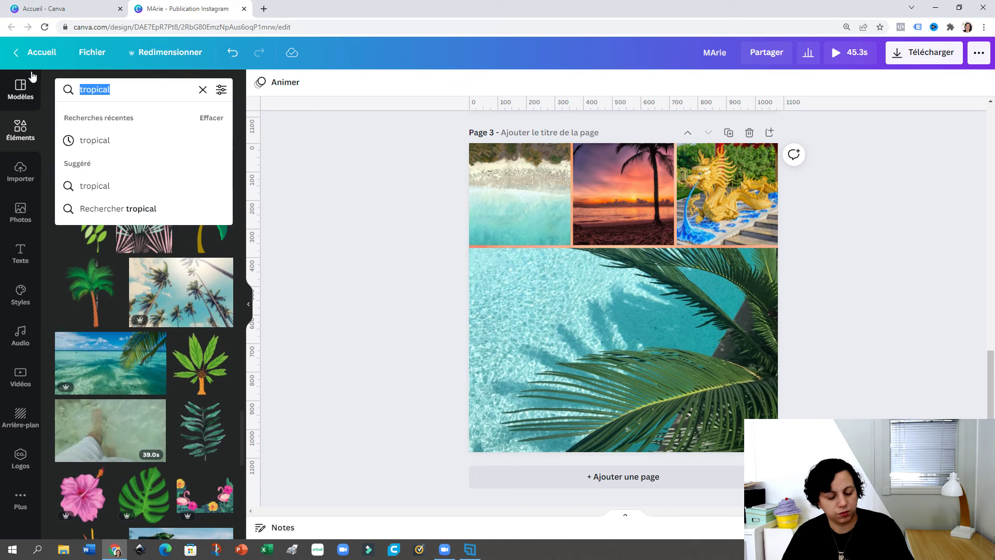
type("noix coco")
key("Return")
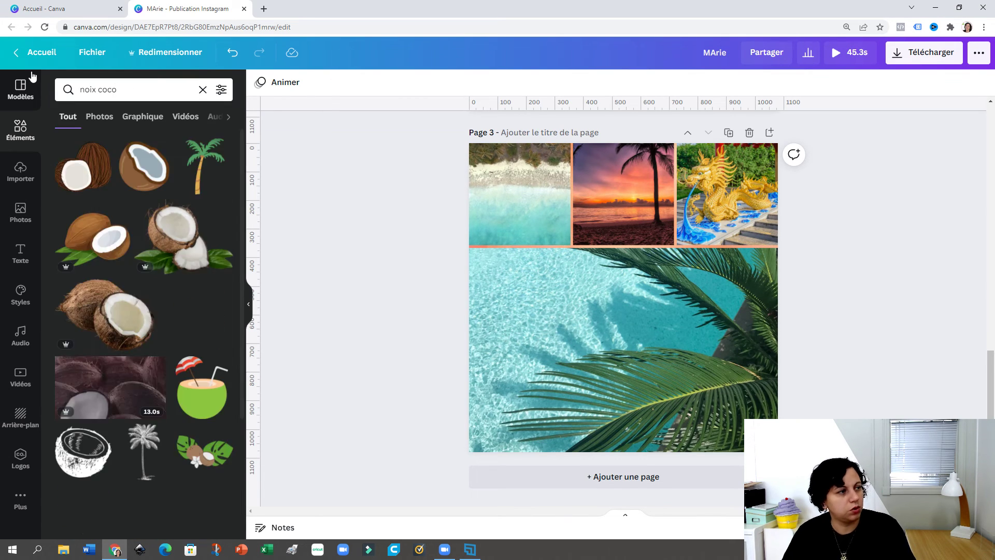
scroll(117, 246, "down", 3)
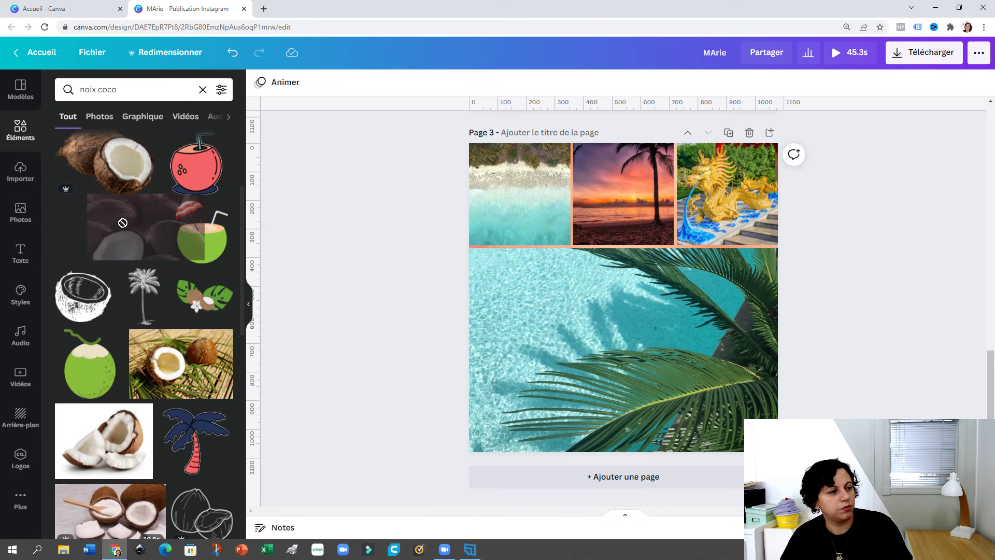
left_click_drag(179, 358, 728, 199)
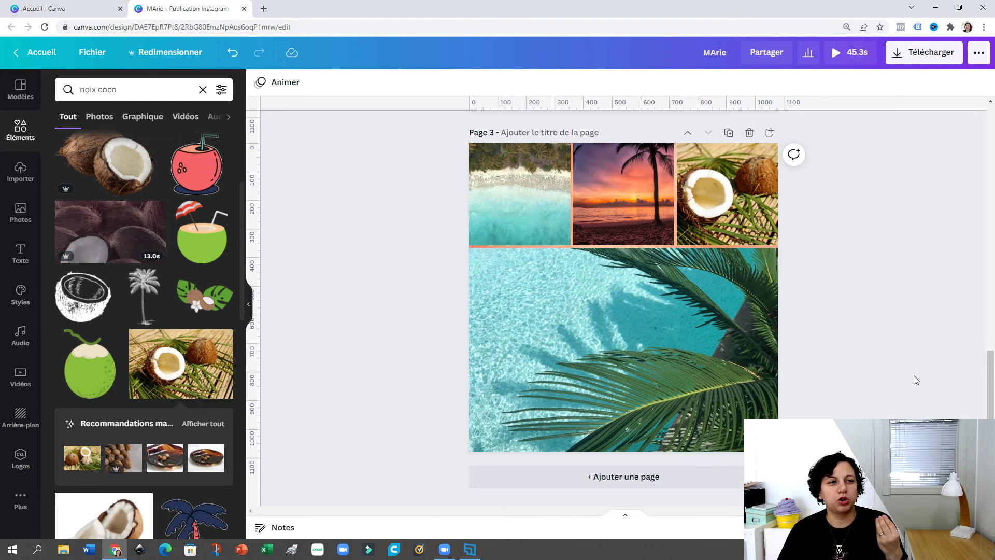
scroll(899, 362, "up", 7)
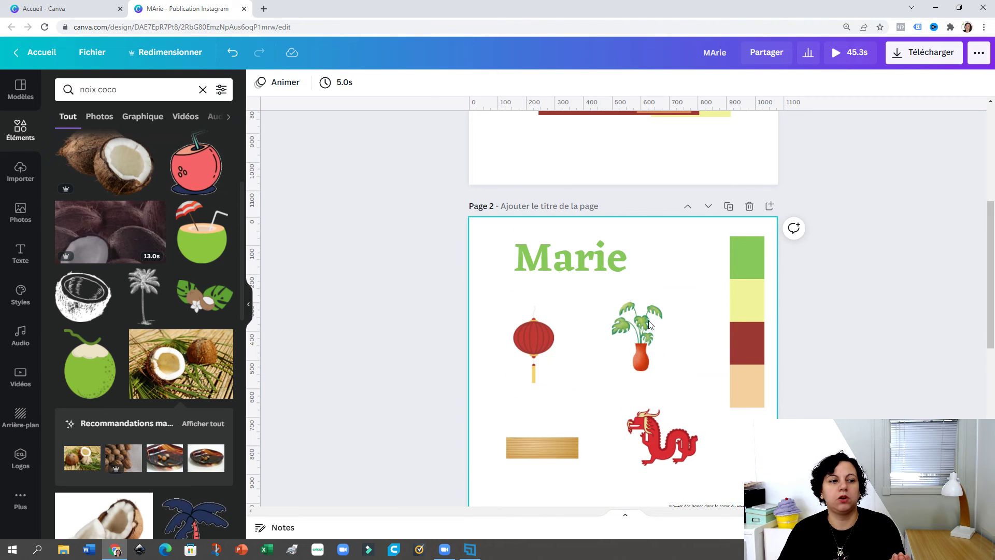
scroll(680, 433, "up", 5)
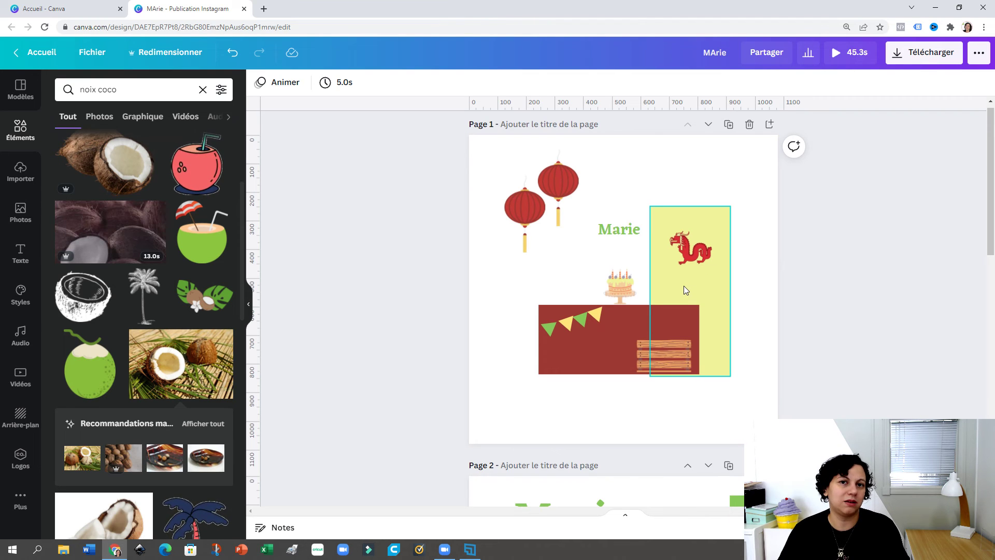
scroll(688, 288, "down", 13)
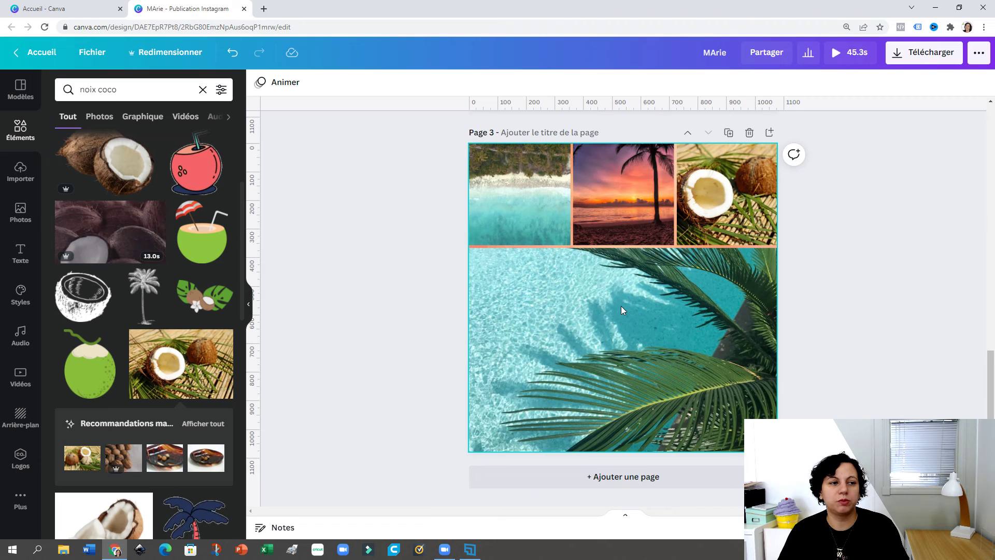
scroll(620, 305, "up", 7)
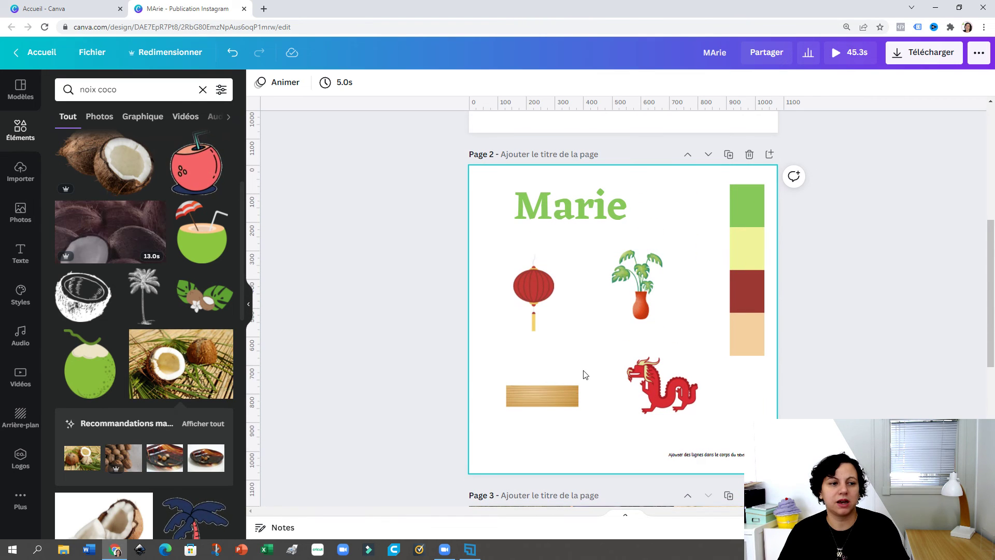
scroll(584, 374, "up", 6)
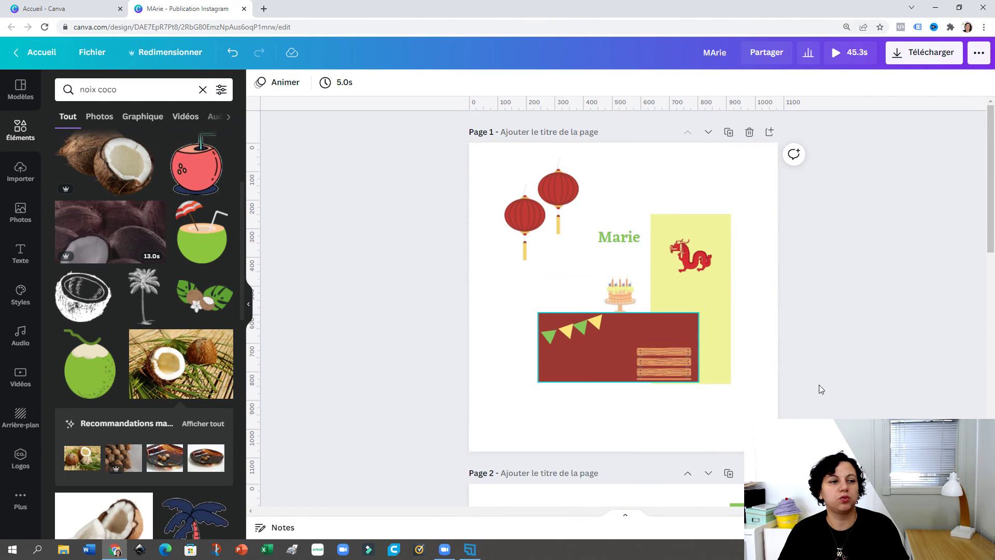